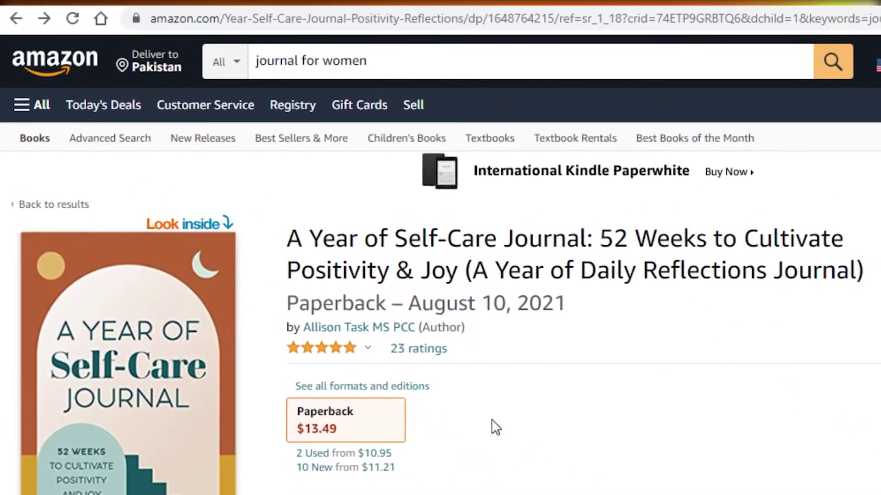
# - Review the A Year of Self-Care Journal listing, including its cover, ratings, price, description and page count
pyautogui.scroll(-2, 659, 446)
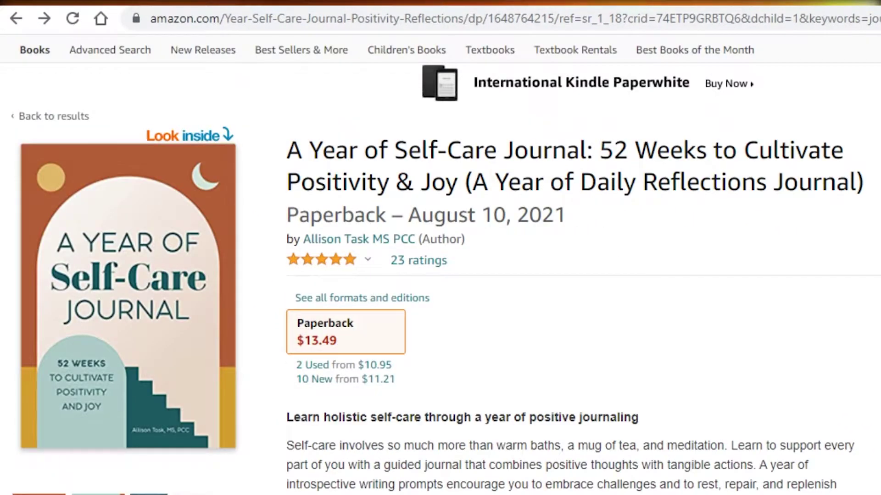
pyautogui.scroll(-4, 500, 450)
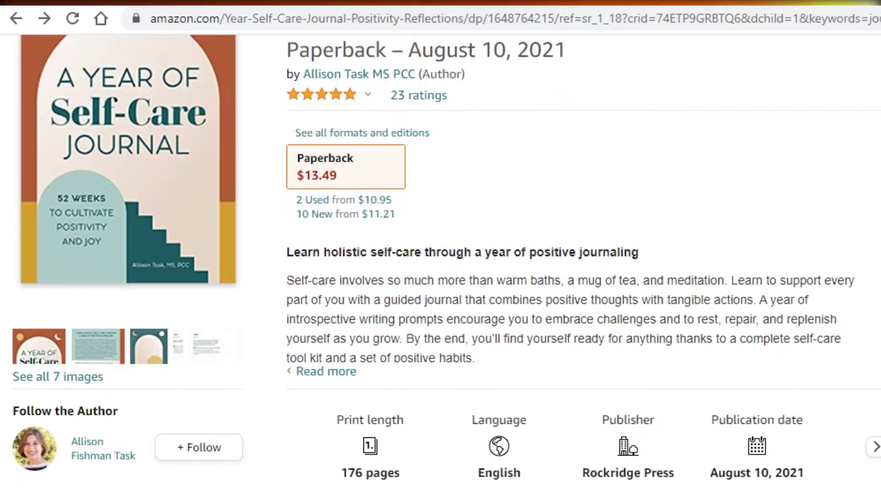
pyautogui.scroll(7, 500, 413)
pyautogui.scroll(-3, 339, 417)
pyautogui.scroll(-3, 314, 393)
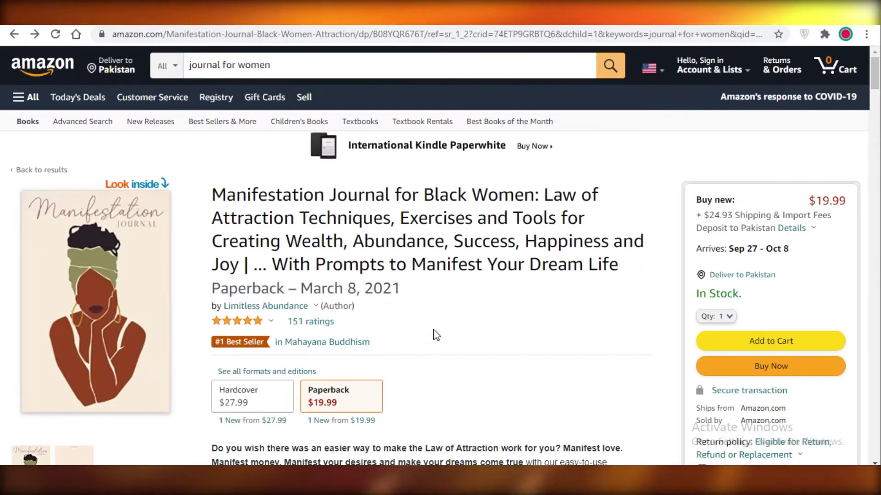
# - Review the Manifestation Journal for Black Women listing, checking its cover, title, ratings, best-seller category and prices
pyautogui.scroll(-4, 555, 334)
pyautogui.scroll(3, 198, 356)
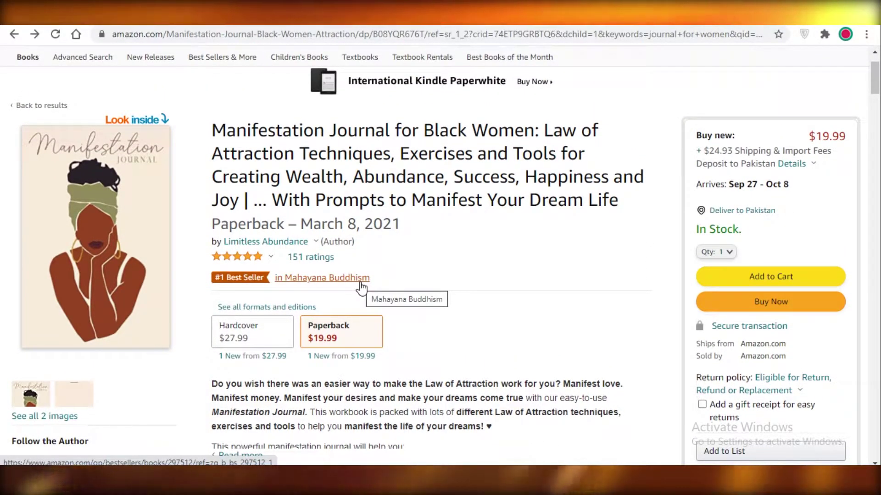
pyautogui.scroll(-2, 511, 324)
pyautogui.scroll(3, 365, 108)
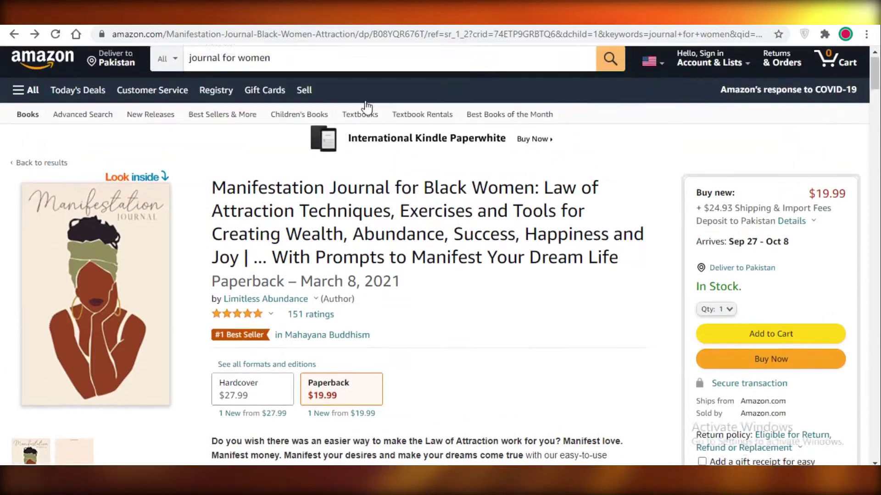
pyautogui.scroll(-1, 120, 198)
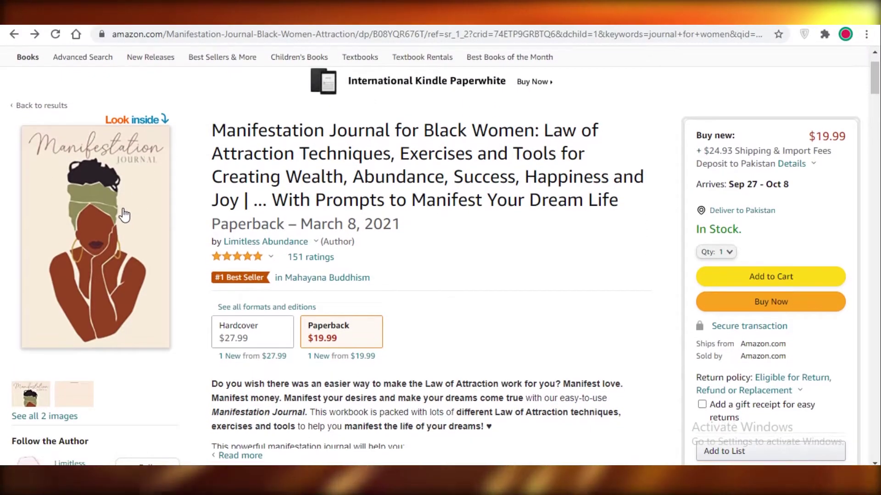
# - Examine the Manifestation Journal's publisher images and its product details, including page count, dimensions and best-seller rank
pyautogui.scroll(-20, 154, 231)
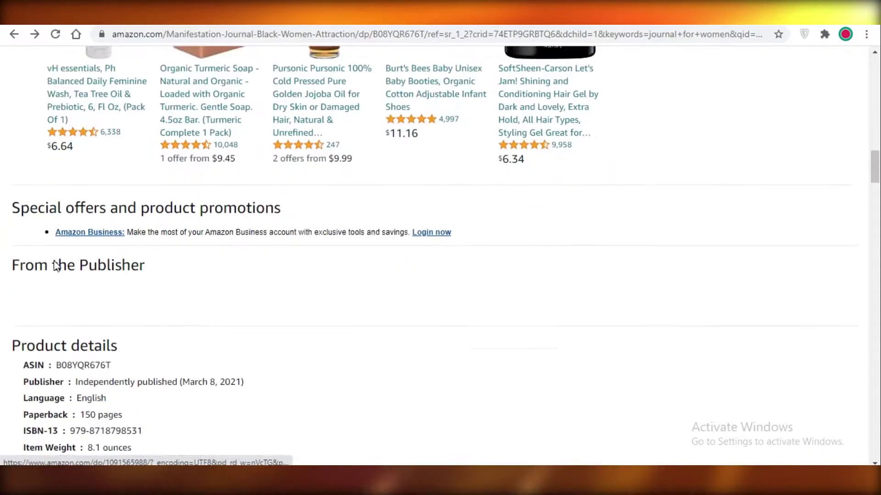
pyautogui.scroll(4, 63, 270)
pyautogui.scroll(-12, 71, 281)
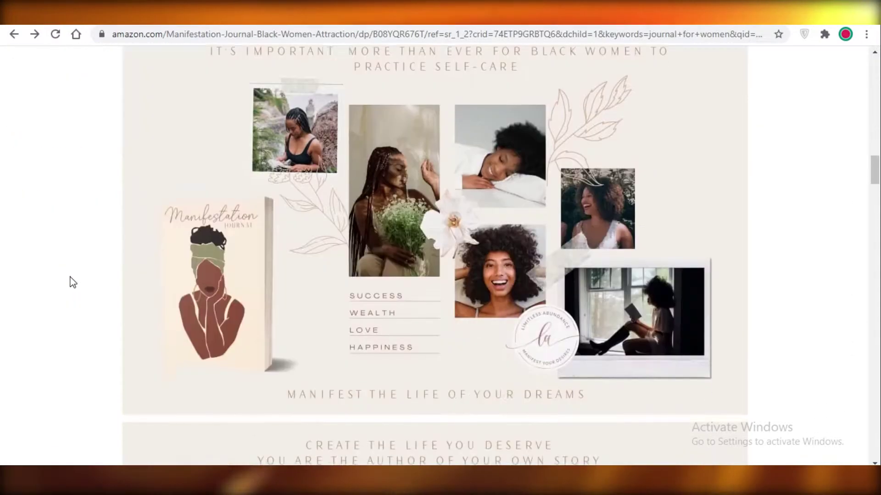
pyautogui.scroll(-8, 74, 269)
pyautogui.scroll(4, 73, 270)
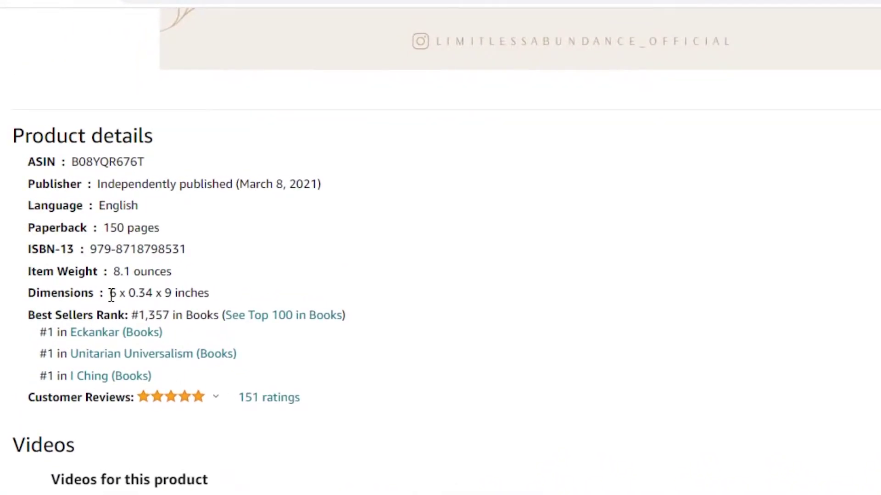
# - Preview the Manifestation Journal's sample pages to study its interior, and close the preview
pyautogui.scroll(15, 179, 304)
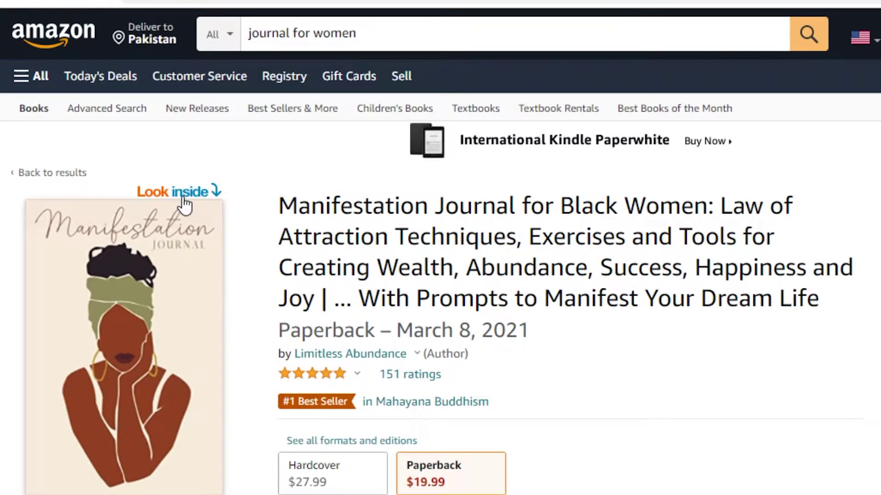
pyautogui.click(185, 204)
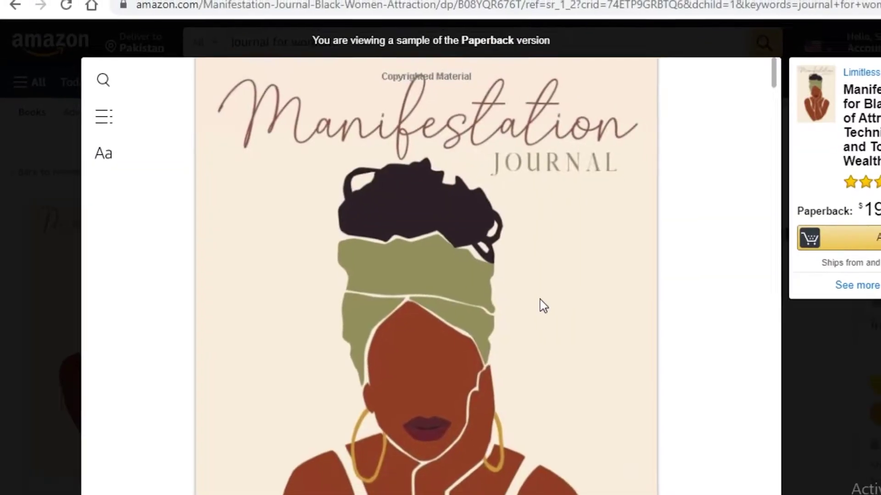
pyautogui.scroll(-5, 573, 257)
pyautogui.scroll(-15, 595, 232)
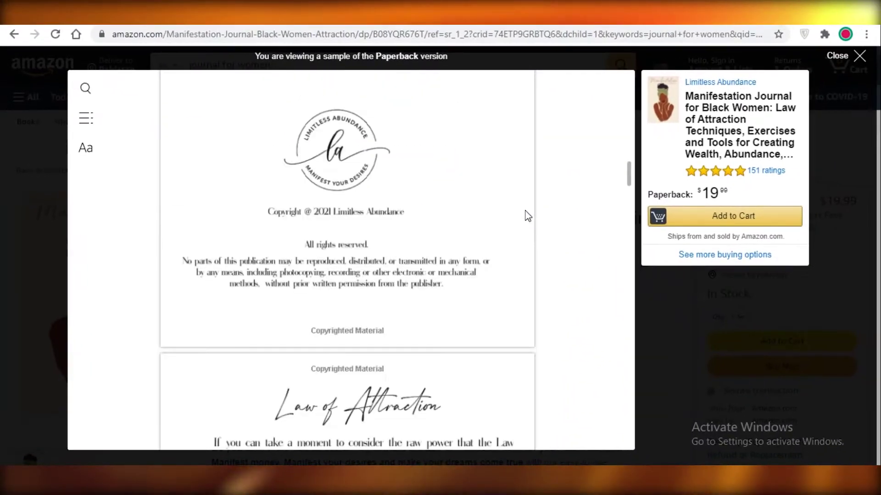
pyautogui.scroll(-10, 480, 193)
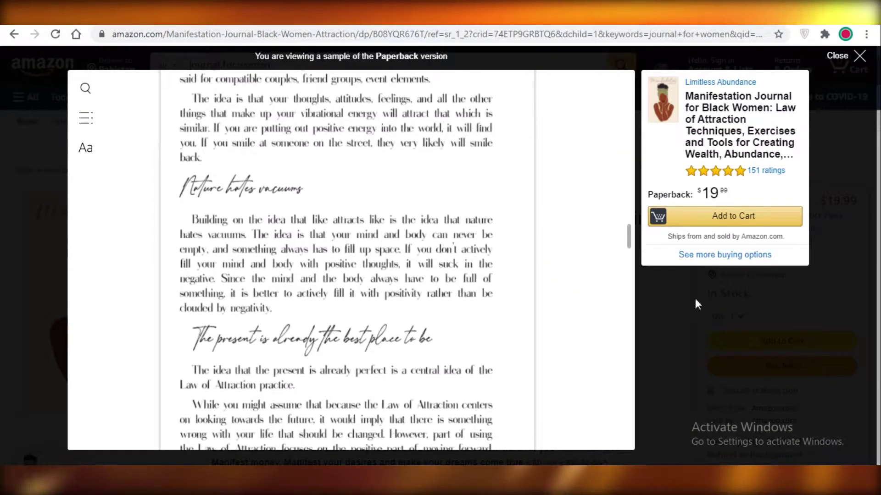
pyautogui.click(685, 371)
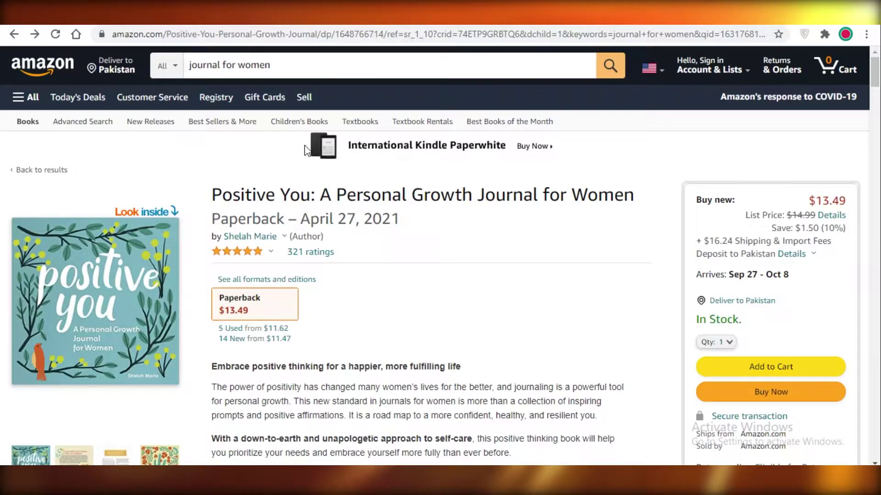
# - Preview the sample pages of the Positive You personal growth journal to study its interior, and close the preview
pyautogui.scroll(-1, 167, 206)
pyautogui.scroll(1, 164, 206)
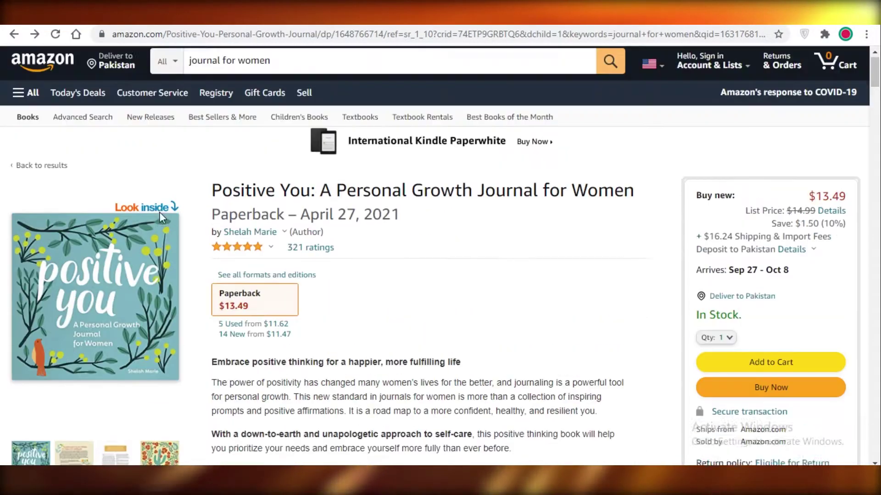
pyautogui.click(165, 213)
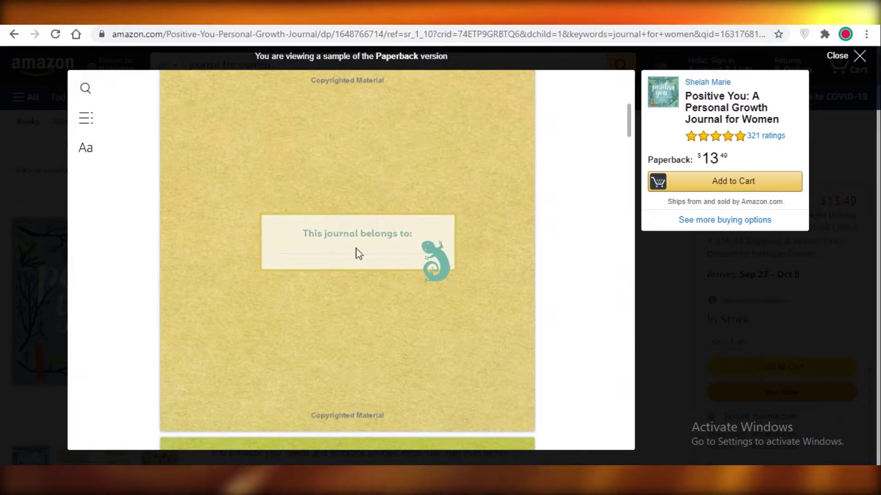
pyautogui.scroll(-6, 549, 254)
pyautogui.scroll(-15, 358, 257)
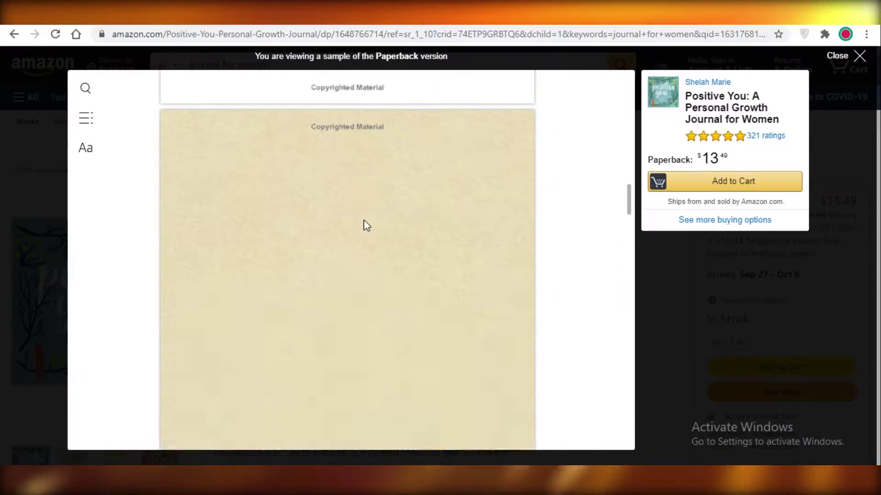
pyautogui.scroll(-15, 488, 183)
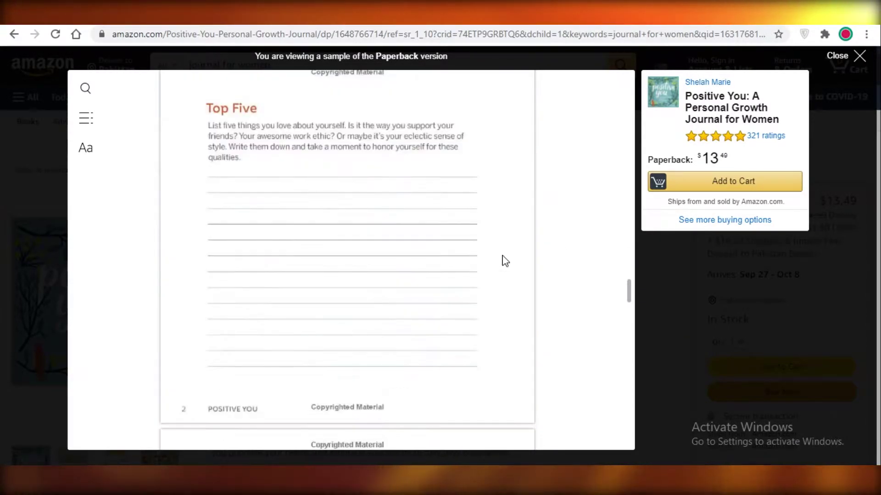
pyautogui.click(708, 341)
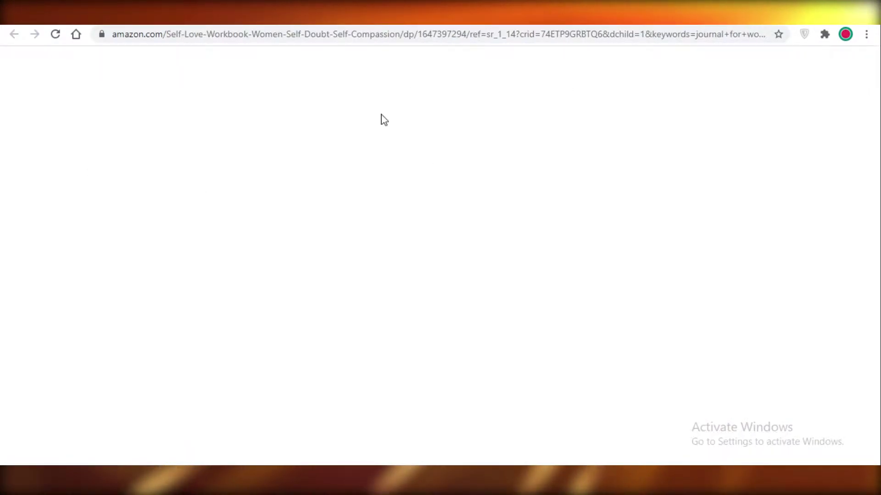
# - Check the Positive You journal's product details for page count, dimensions and best-seller rank
pyautogui.scroll(-20, 98, 232)
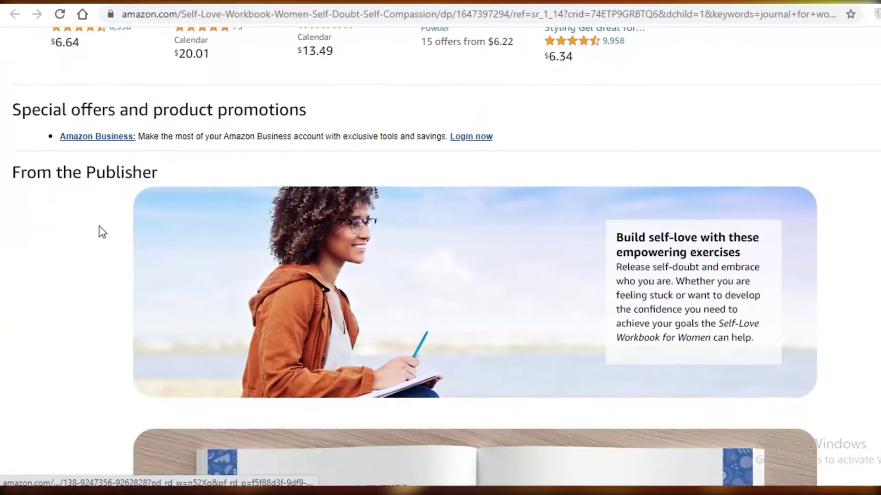
pyautogui.scroll(-20, 102, 231)
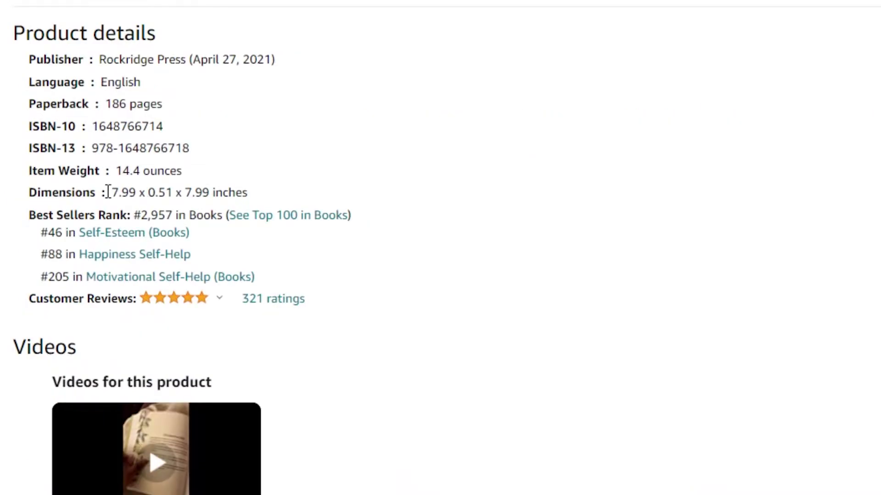
pyautogui.scroll(5, 237, 197)
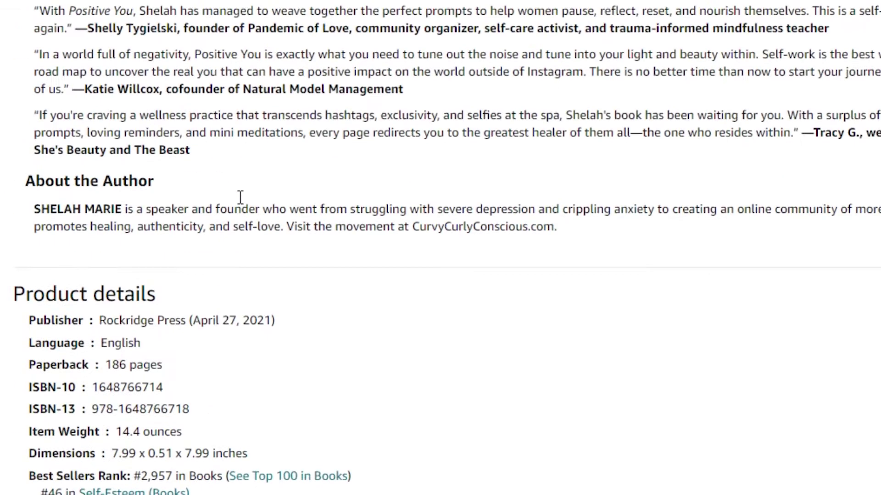
pyautogui.scroll(20, 305, 301)
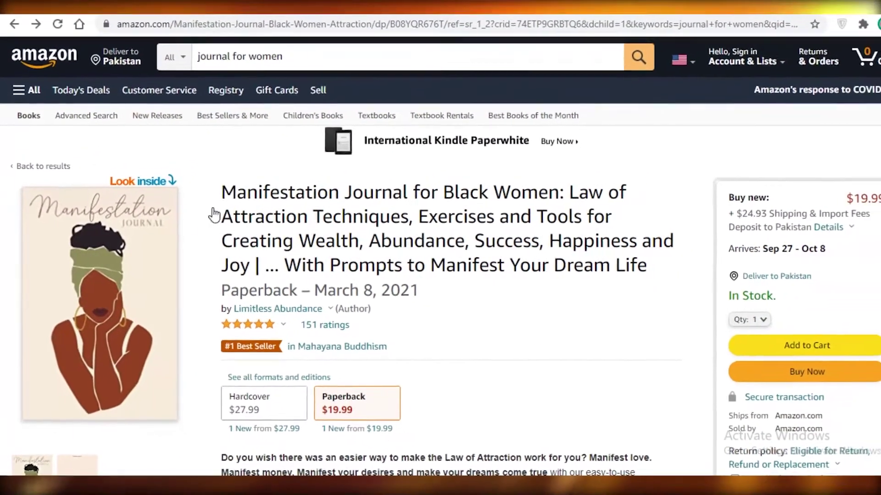
# - Recheck the Manifestation Journal's dimensions and page count in its product details, and return to the start of the listing
pyautogui.scroll(-1, 253, 179)
pyautogui.scroll(1, 600, 354)
pyautogui.scroll(-9, 364, 285)
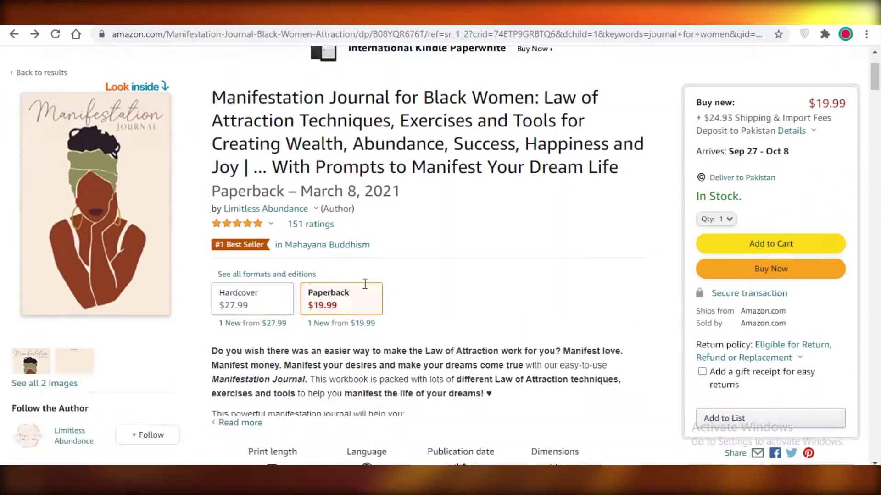
pyautogui.scroll(-20, 349, 265)
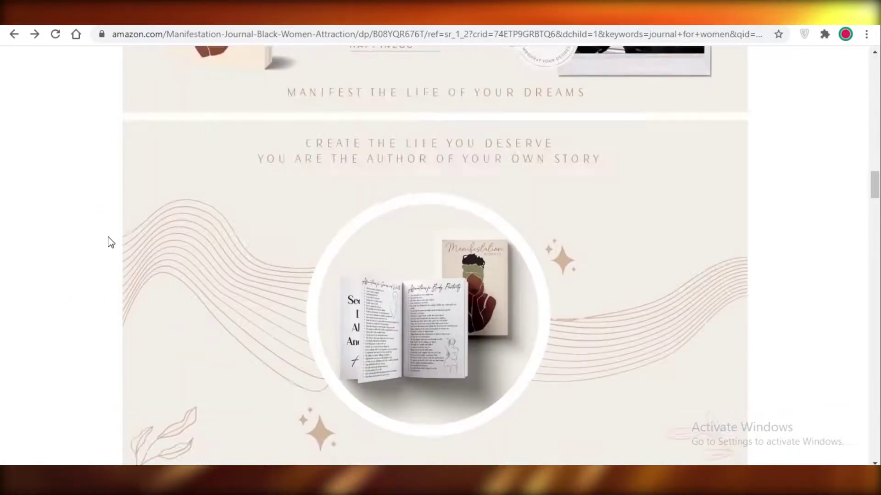
pyautogui.scroll(-1, 120, 236)
pyautogui.scroll(3, 120, 205)
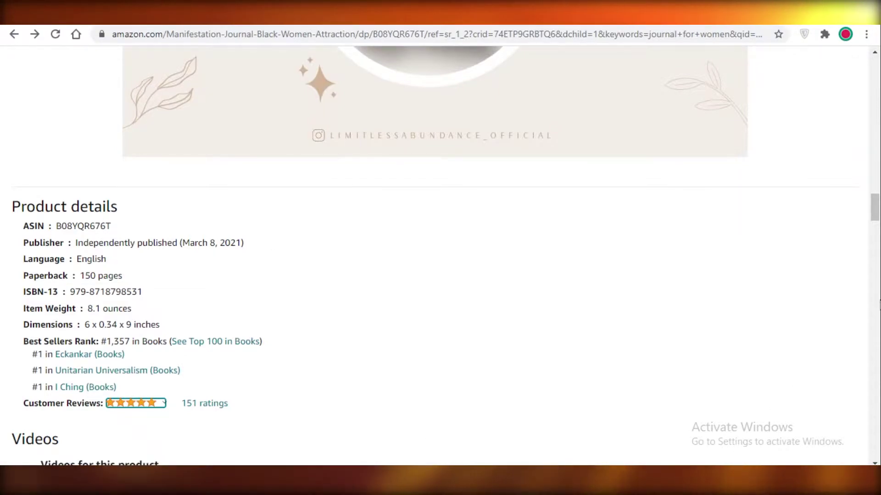
pyautogui.moveTo(877, 200); pyautogui.dragTo(876, 60)
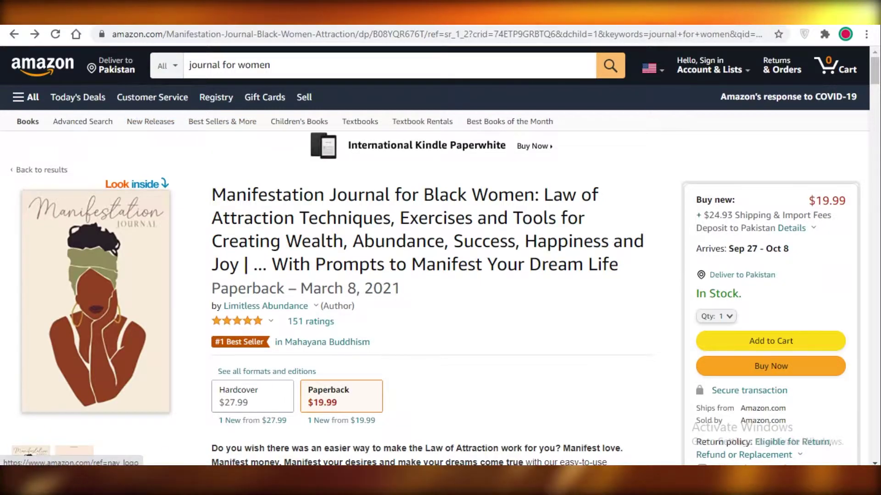
# - Switch to Canva and create a new custom-size design 6.25 in wide by 9.25 in high
pyautogui.click(46, 18)
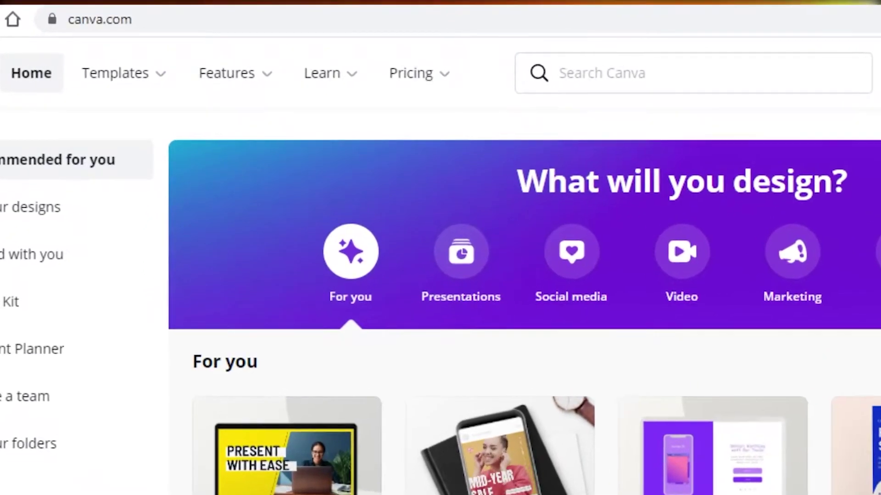
pyautogui.click(869, 167)
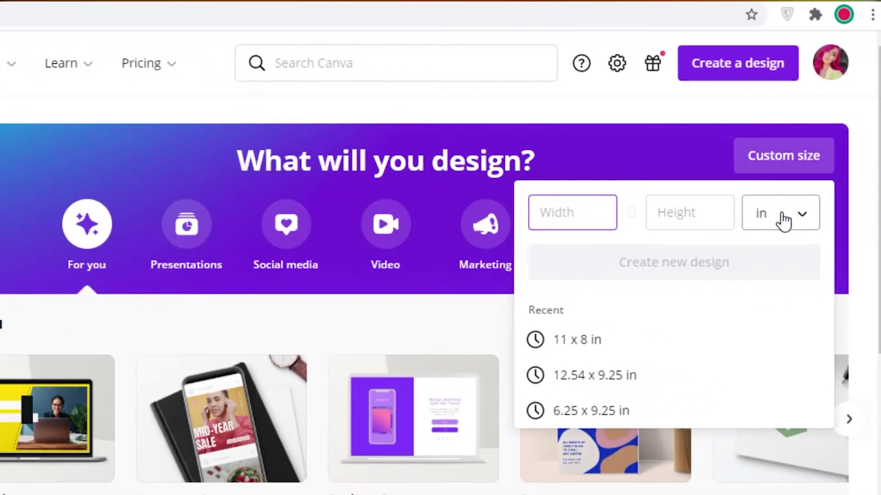
pyautogui.click(783, 216)
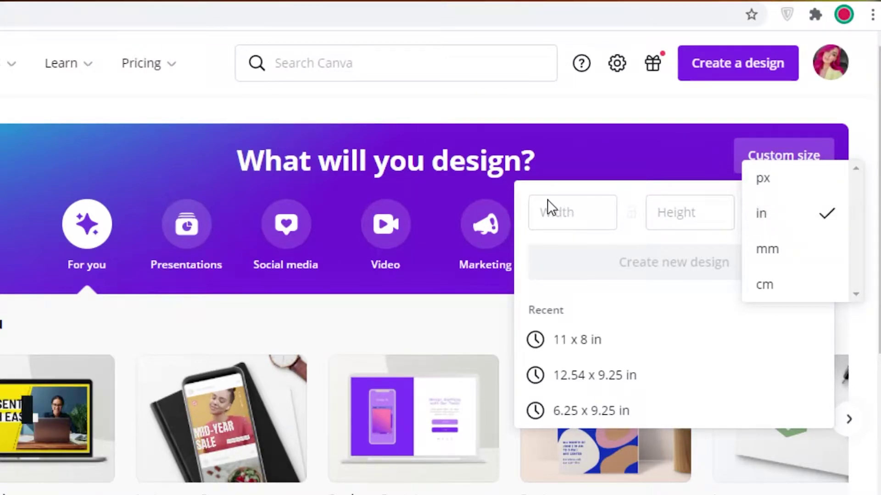
pyautogui.click(555, 213)
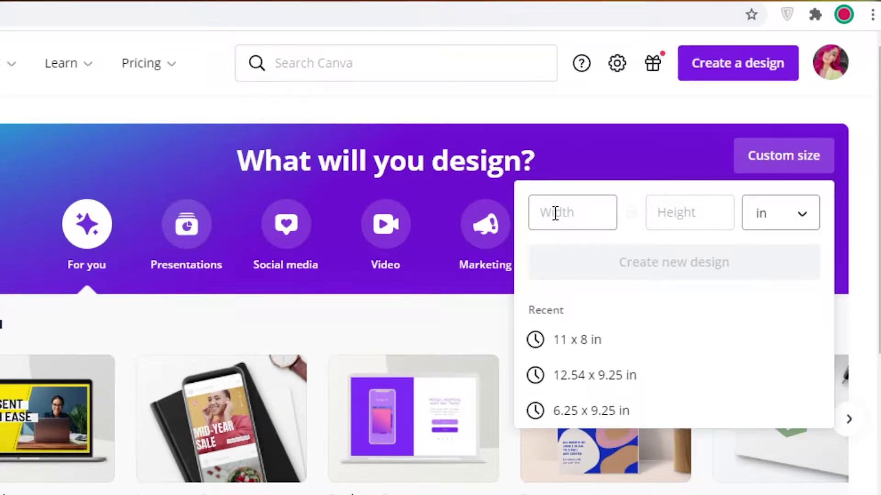
pyautogui.write('6')
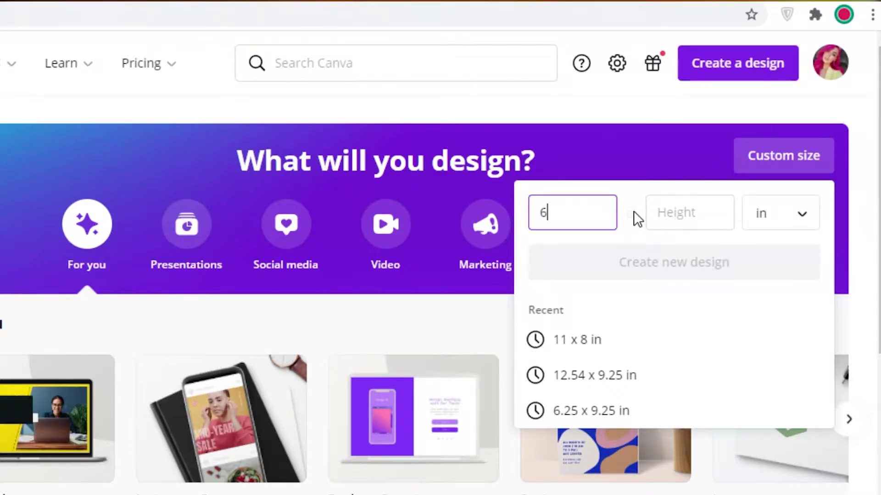
pyautogui.write('.25')
pyautogui.click(661, 219)
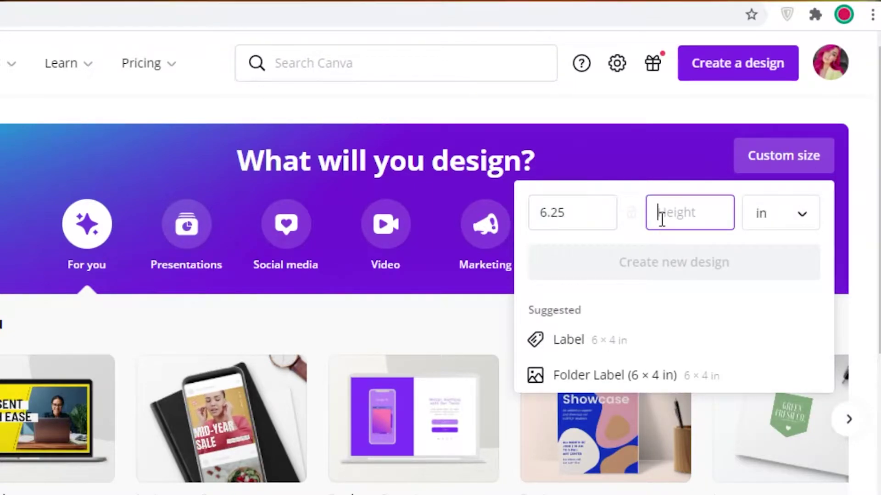
pyautogui.write('9.25')
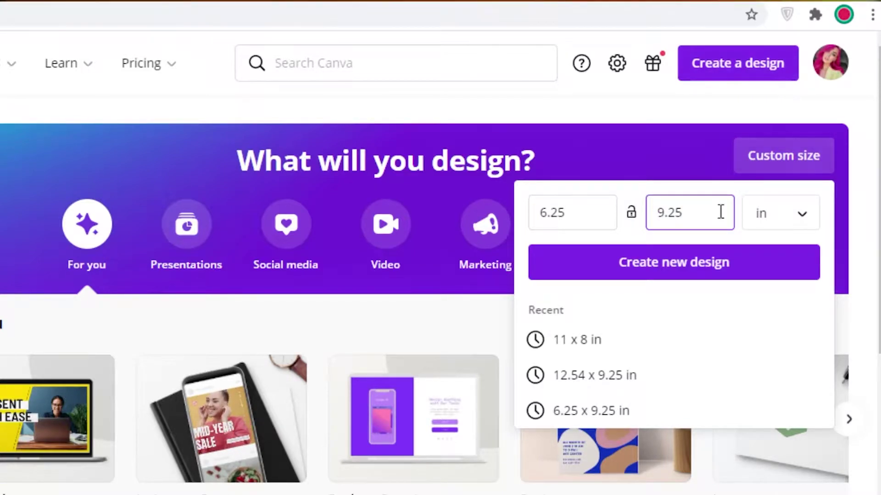
pyautogui.click(708, 277)
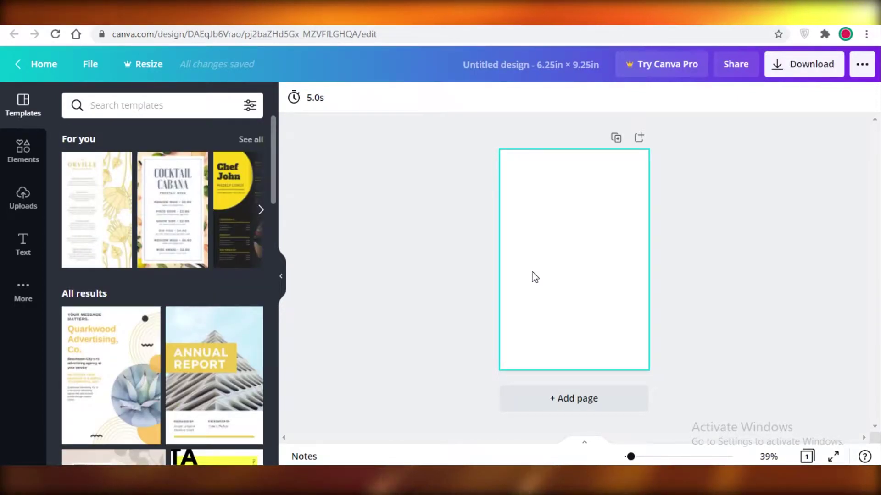
# - Search the elements library for "pink" and add the pale pink cloud-texture image to the page
pyautogui.click(20, 150)
pyautogui.click(165, 96)
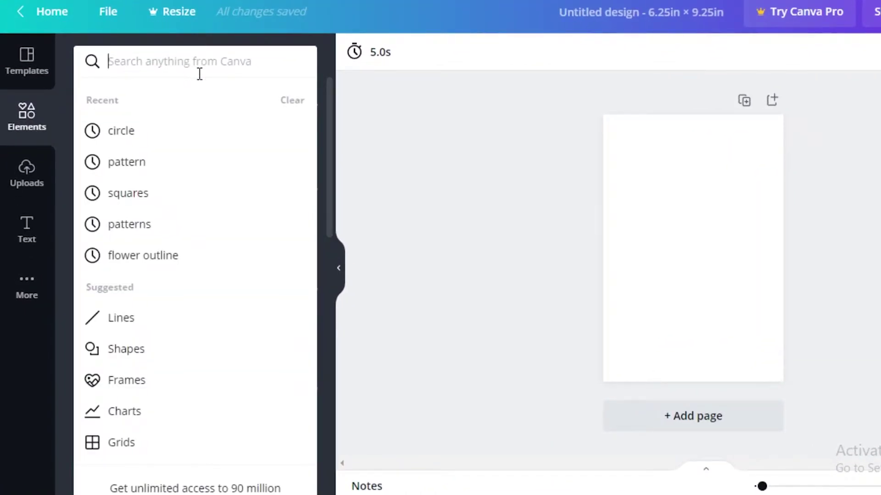
pyautogui.write('pink')
pyautogui.press('Return')
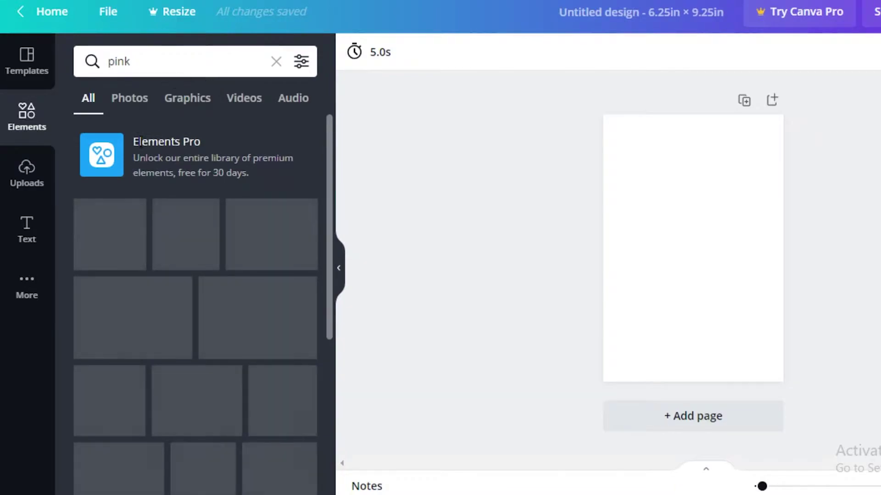
pyautogui.scroll(-3, 248, 313)
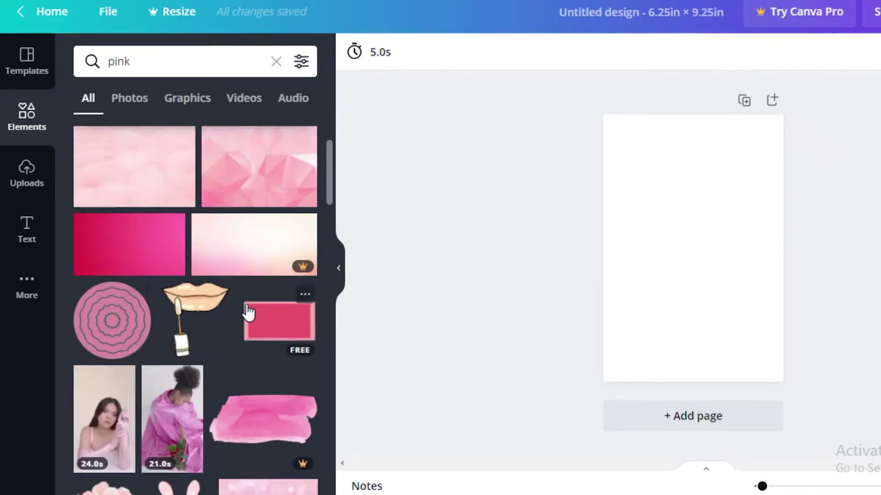
pyautogui.scroll(3, 247, 313)
pyautogui.click(136, 338)
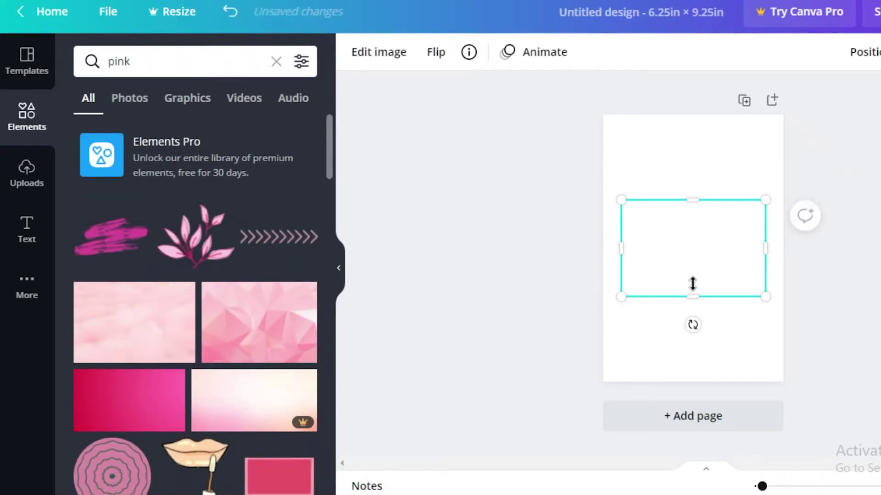
# - Rotate the pale pink texture image to portrait and enlarge it to cover the whole page as the cover background
pyautogui.moveTo(686, 266); pyautogui.dragTo(658, 166)
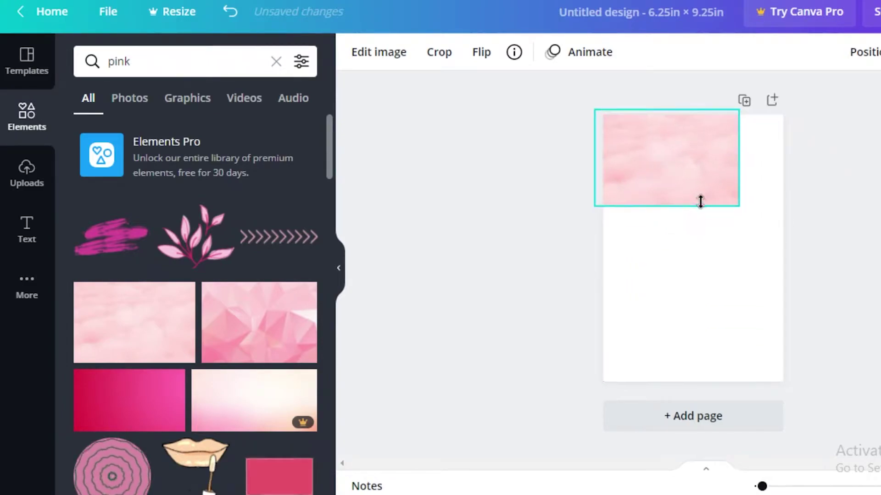
pyautogui.moveTo(774, 274); pyautogui.dragTo(731, 250)
pyautogui.moveTo(711, 163); pyautogui.dragTo(695, 215)
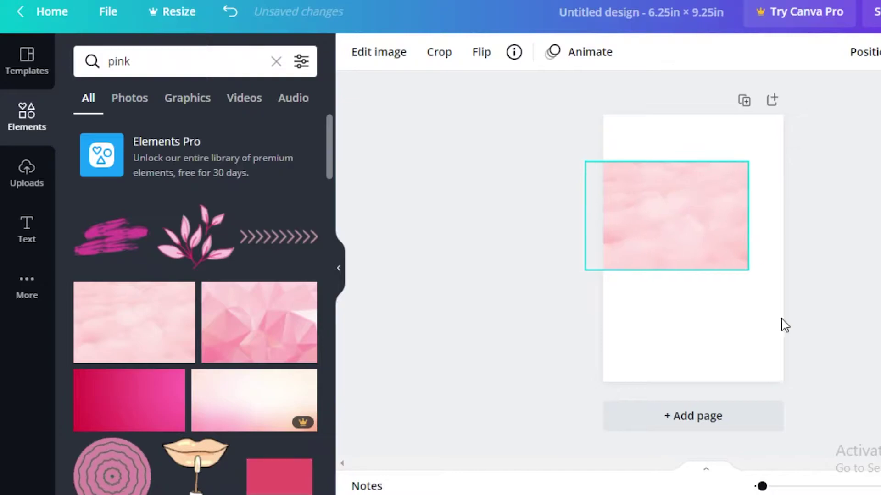
pyautogui.moveTo(763, 487); pyautogui.dragTo(764, 488)
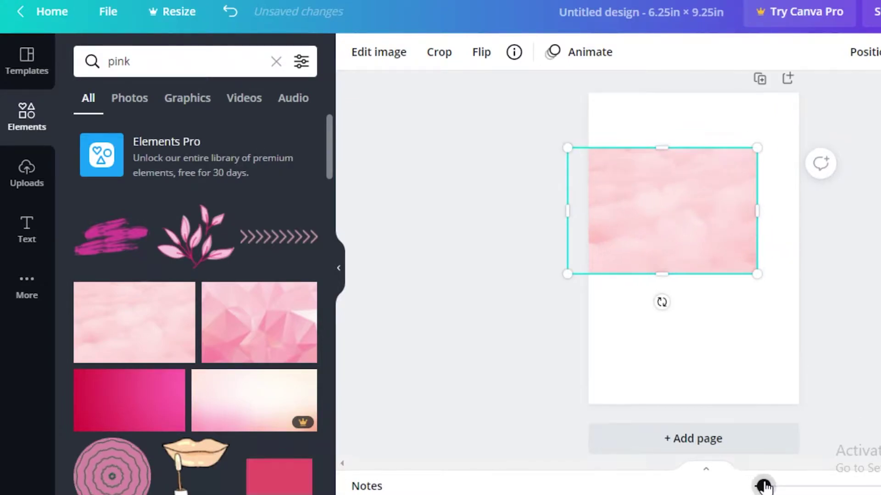
pyautogui.moveTo(658, 167); pyautogui.dragTo(691, 159)
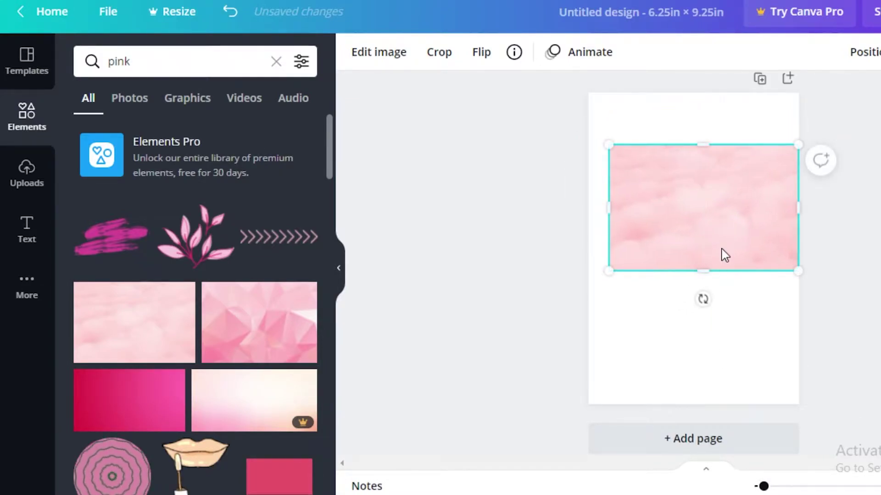
pyautogui.moveTo(702, 297); pyautogui.dragTo(540, 216)
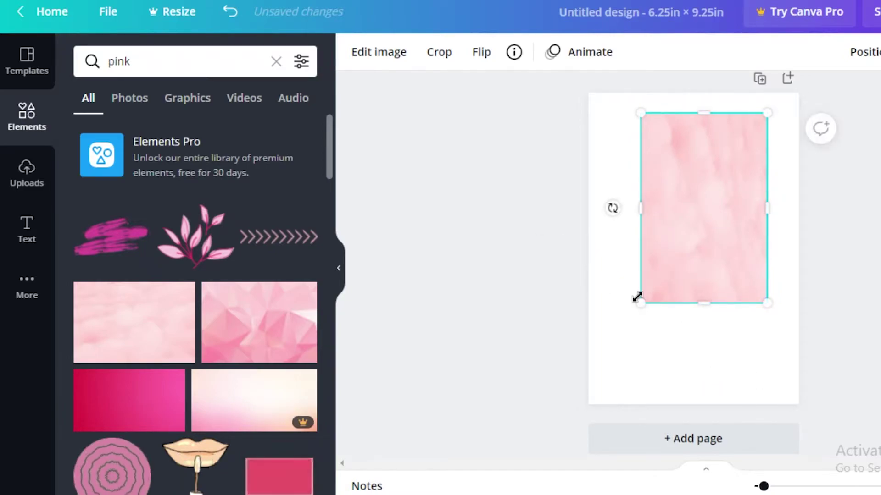
pyautogui.moveTo(591, 390); pyautogui.dragTo(568, 423)
pyautogui.moveTo(645, 327); pyautogui.dragTo(677, 299)
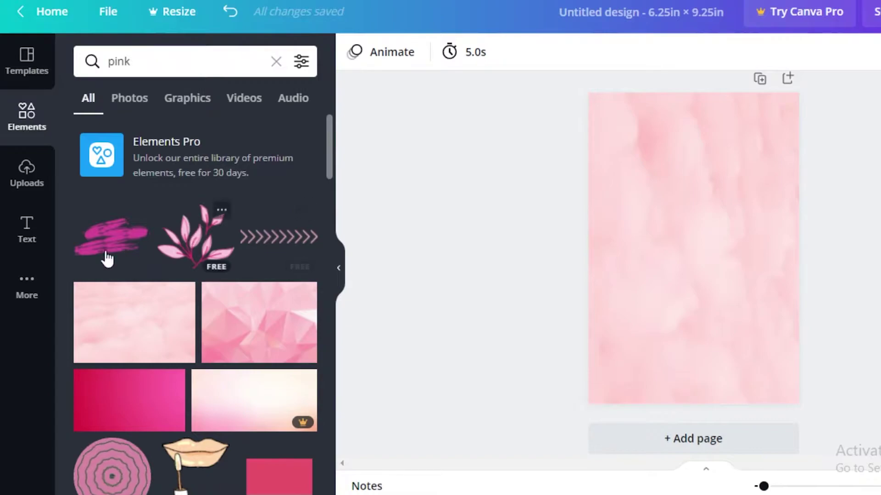
# - Look through the "pink" results and restrict them to graphics
pyautogui.scroll(-6, 221, 327)
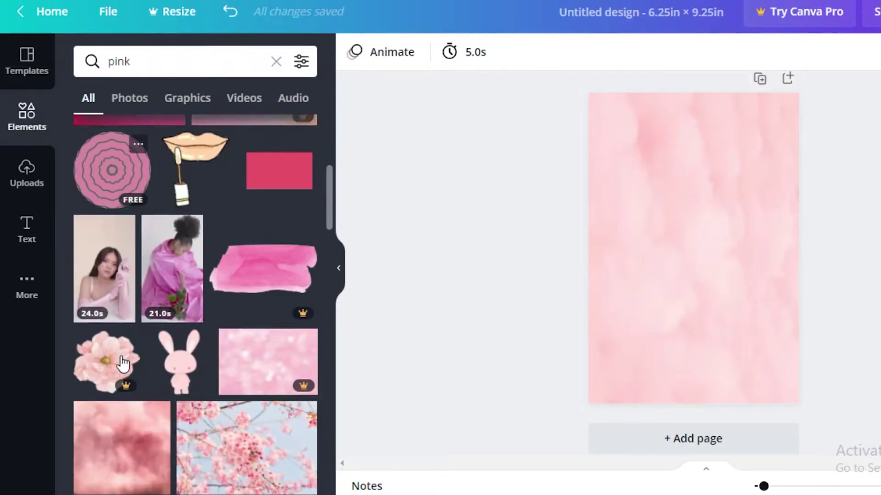
pyautogui.scroll(6, 122, 364)
pyautogui.scroll(-10, 233, 381)
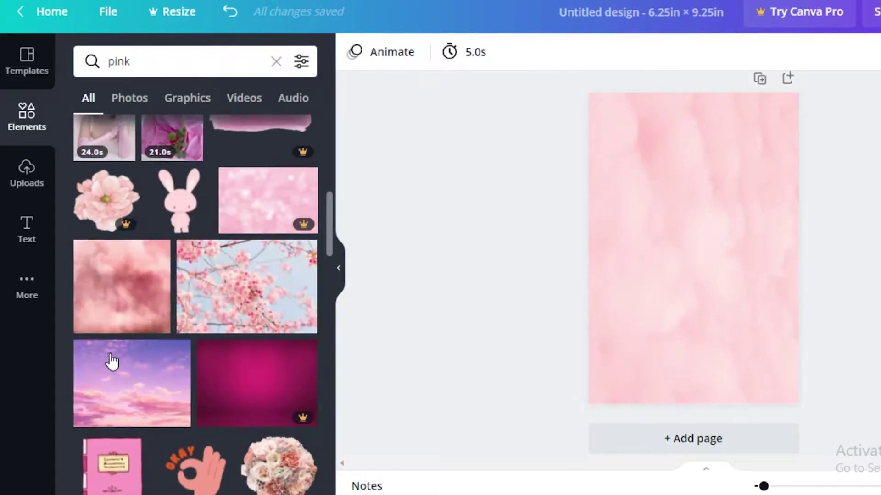
pyautogui.click(176, 106)
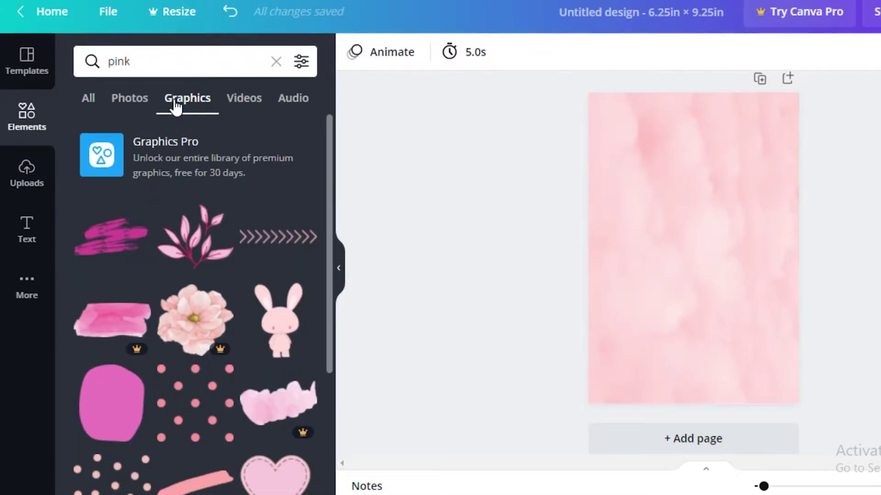
# - Try the salmon brush-stroke graphic as an enlarged, roughly level band across the page above its middle
pyautogui.scroll(-5, 133, 250)
pyautogui.click(212, 228)
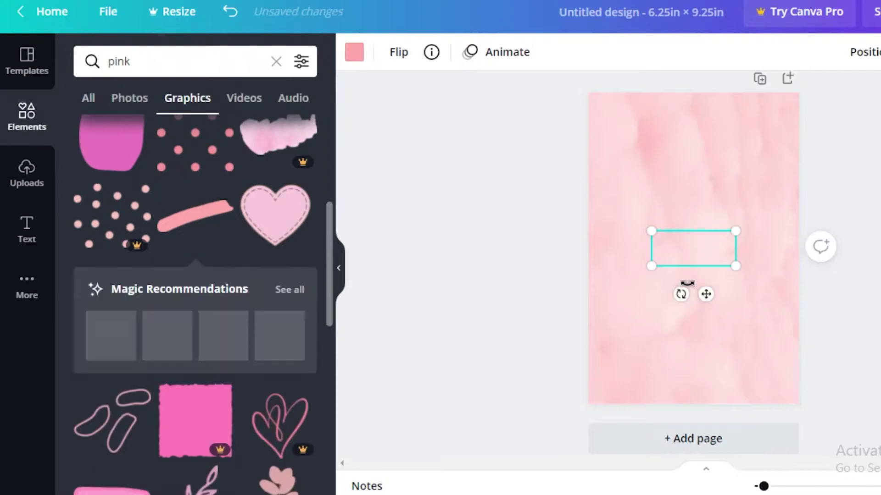
pyautogui.moveTo(688, 215); pyautogui.dragTo(686, 214)
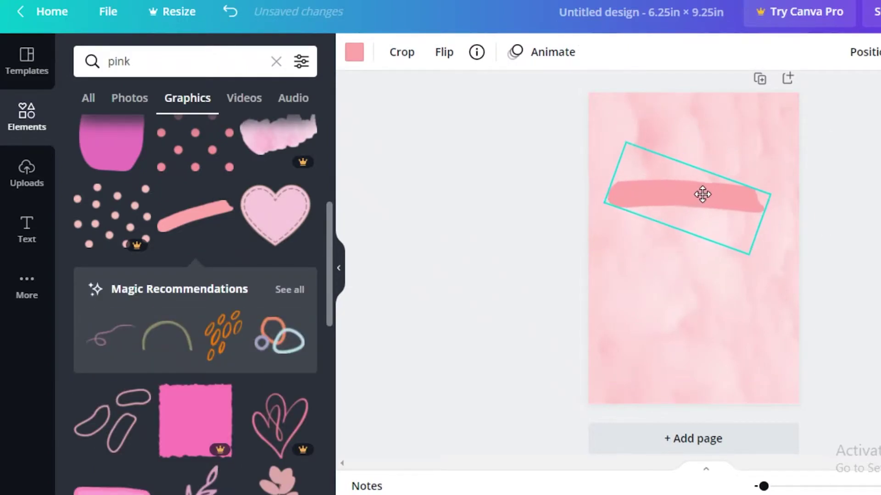
pyautogui.moveTo(703, 194); pyautogui.dragTo(708, 217)
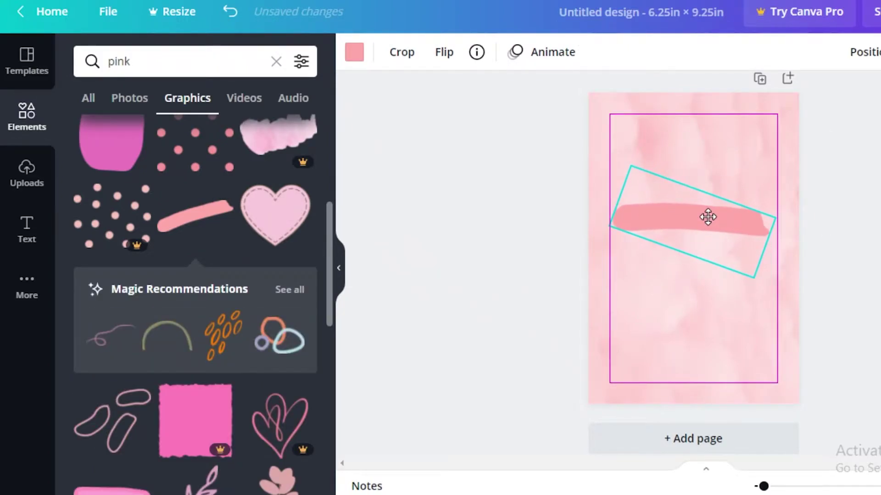
# - Replace the brush stroke with the pink hand-drawn rounded-rectangle graphic, placed above the page's middle
pyautogui.scroll(-3, 197, 275)
pyautogui.click(112, 348)
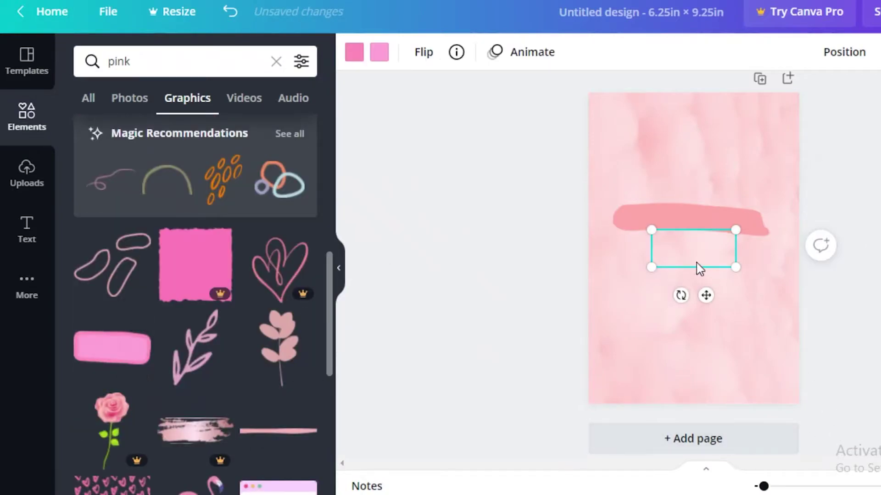
pyautogui.click(728, 224)
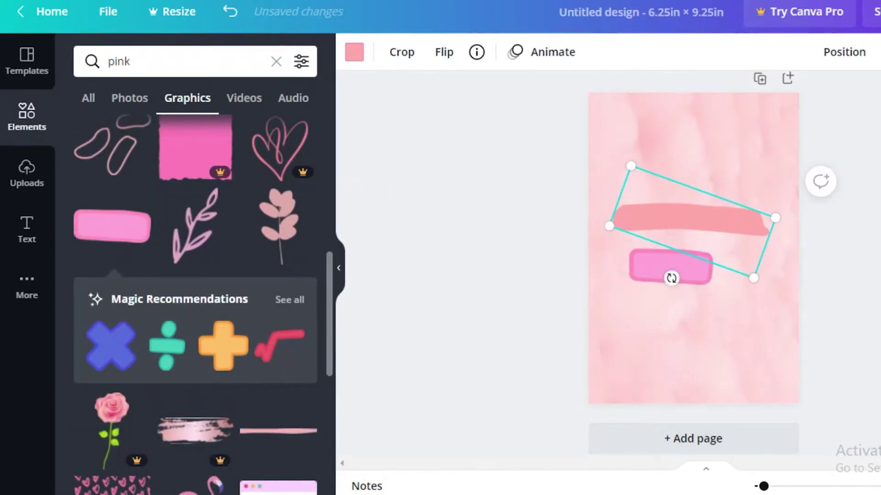
pyautogui.press('Delete')
pyautogui.moveTo(659, 267); pyautogui.dragTo(662, 201)
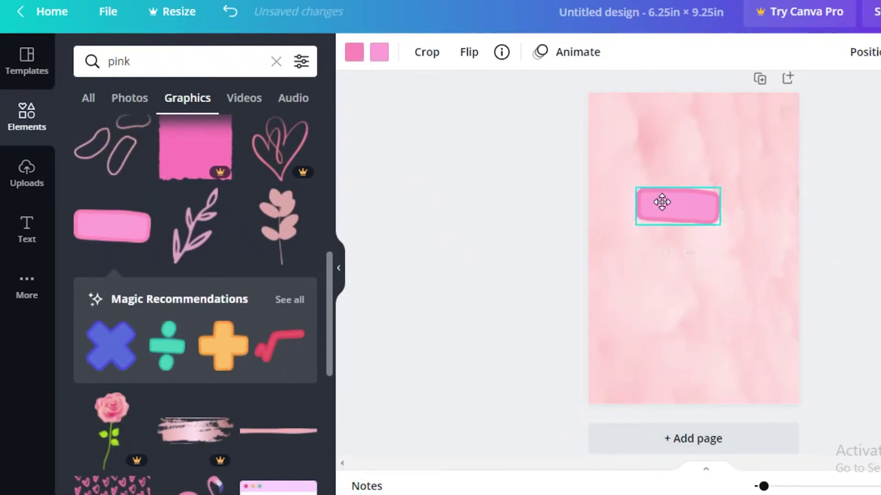
# - Recolour the rounded-rectangle graphic with a white fill and a light pink border from the document colours
pyautogui.click(372, 55)
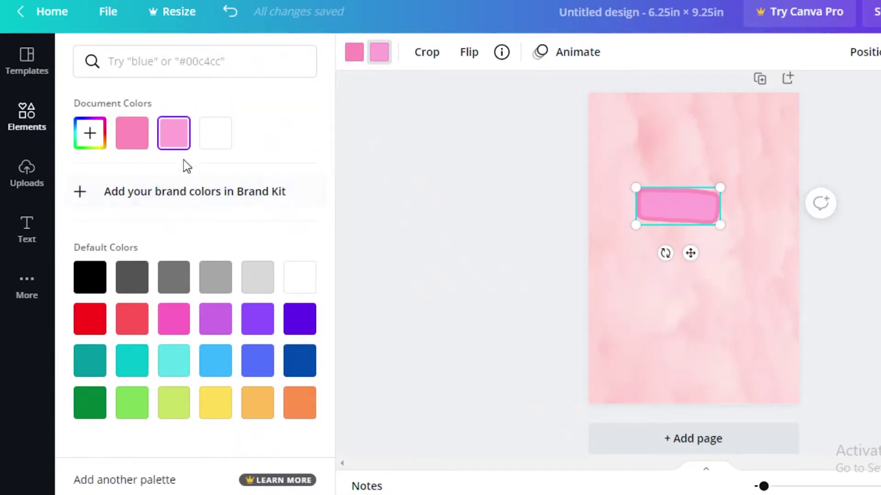
pyautogui.click(663, 237)
pyautogui.click(663, 217)
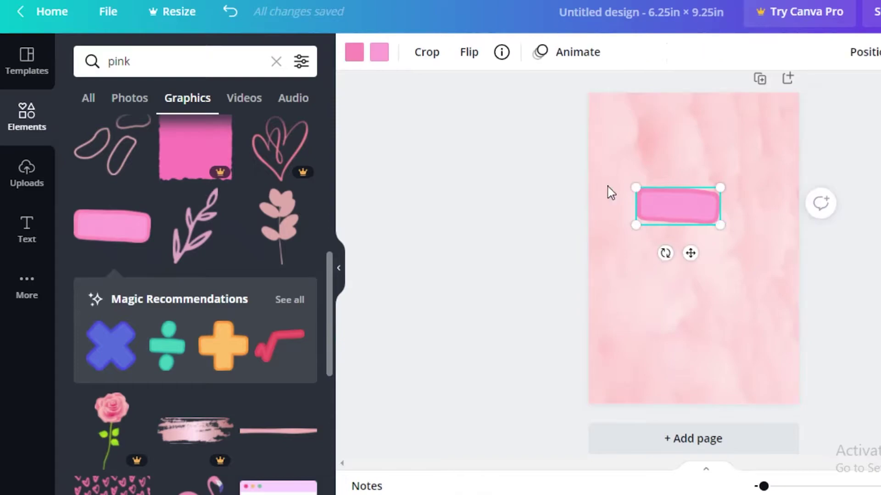
pyautogui.click(376, 58)
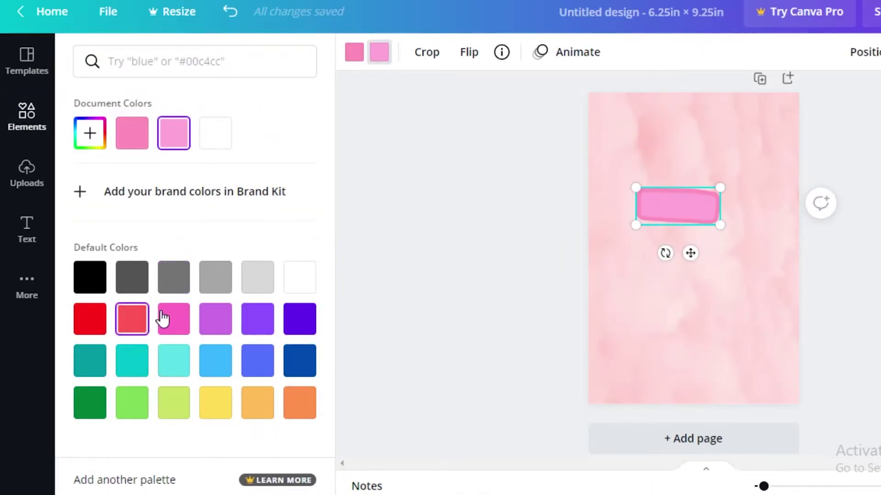
pyautogui.click(215, 133)
pyautogui.click(179, 134)
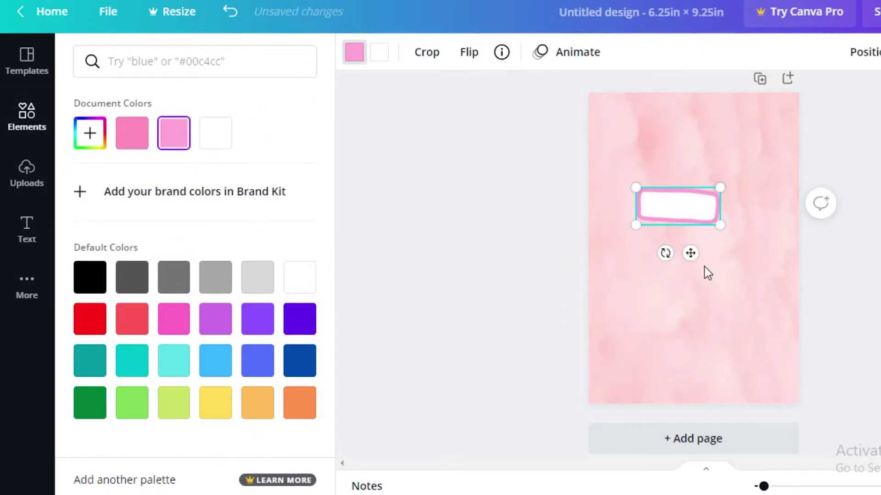
# - Enlarge the white label graphic slightly and centre it horizontally on the page
pyautogui.click(716, 226)
pyautogui.moveTo(720, 226); pyautogui.dragTo(740, 238)
pyautogui.moveTo(687, 213); pyautogui.dragTo(694, 218)
pyautogui.click(504, 321)
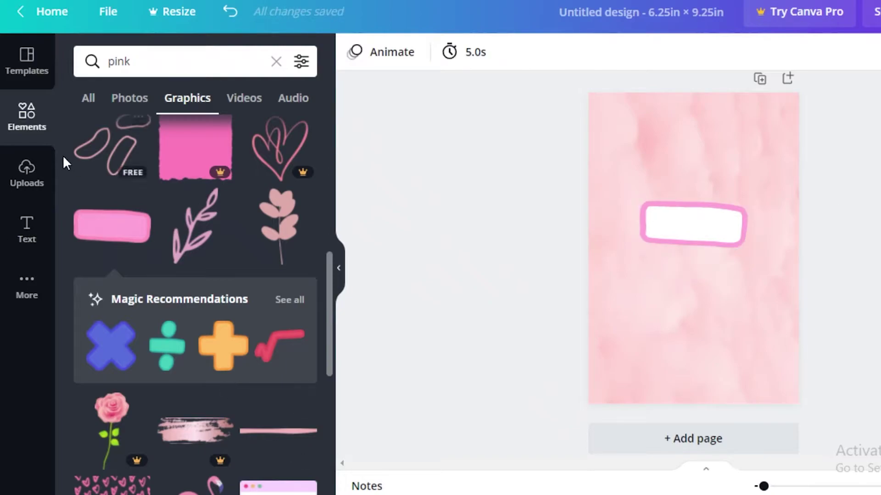
# - Browse the text options and font combinations for a style that suits the journal cover
pyautogui.click(34, 222)
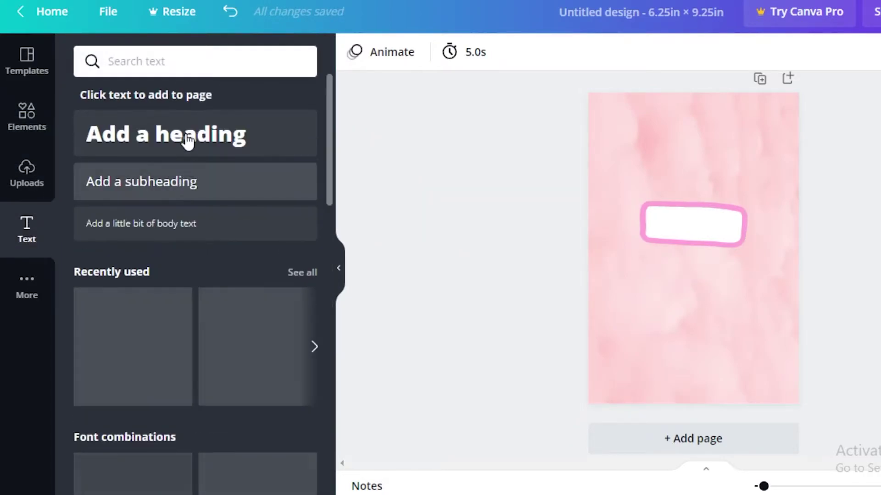
pyautogui.scroll(-3, 231, 200)
pyautogui.scroll(-10, 169, 375)
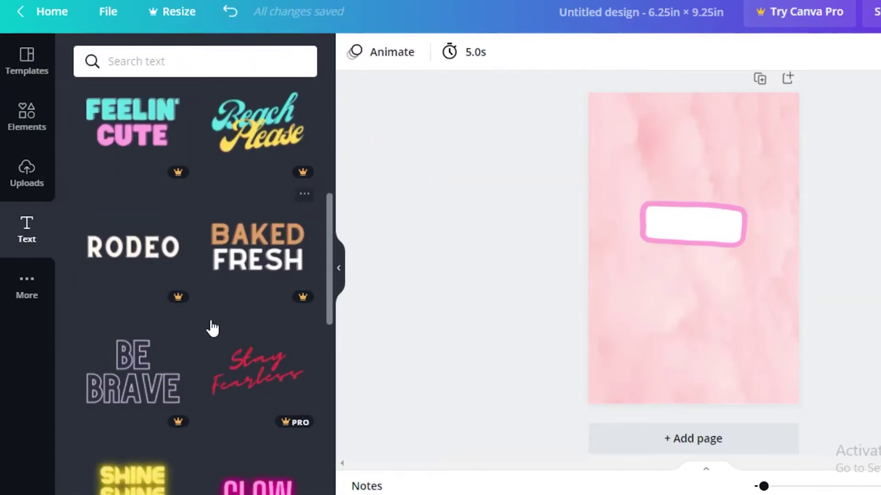
pyautogui.scroll(-10, 198, 327)
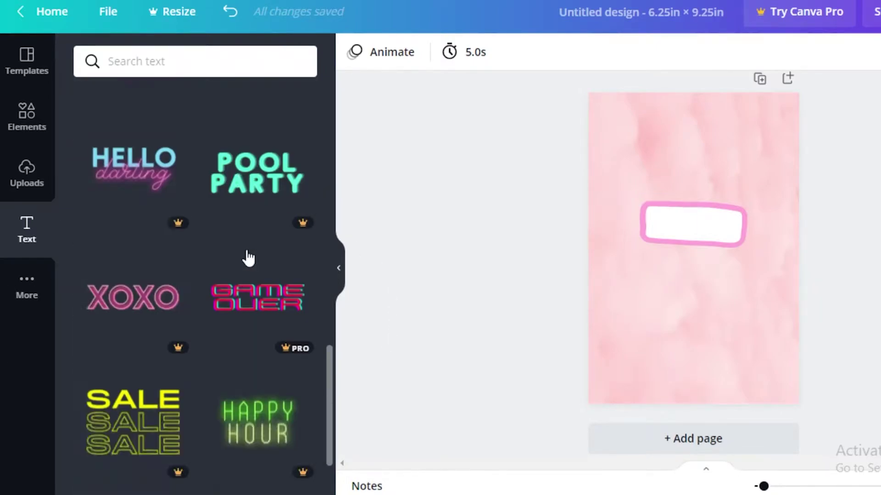
pyautogui.scroll(-10, 248, 275)
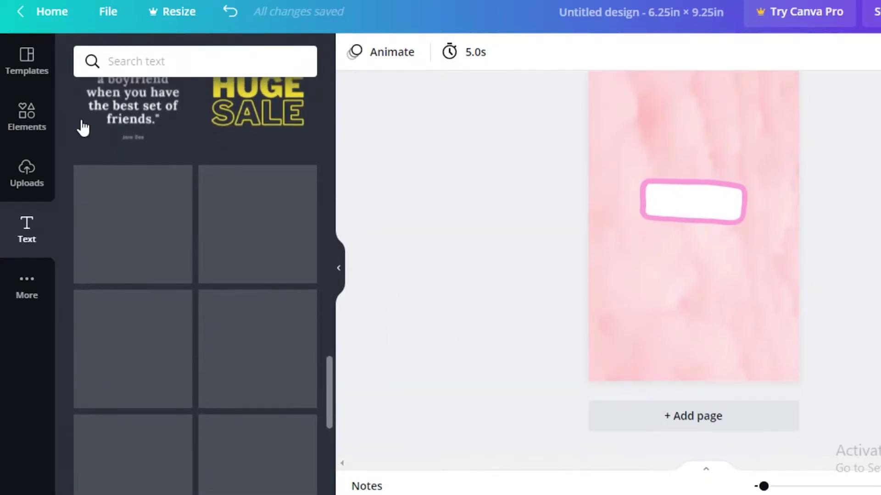
pyautogui.scroll(10, 83, 128)
pyautogui.scroll(8, 222, 330)
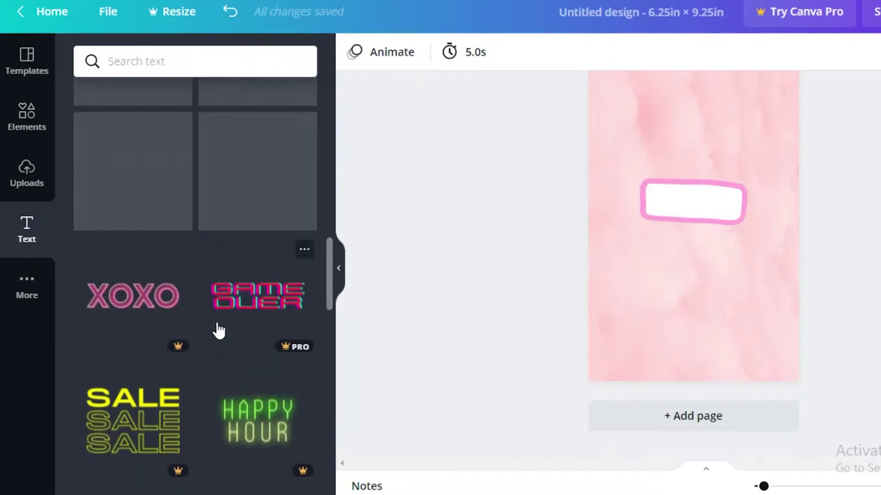
pyautogui.scroll(-5, 216, 320)
pyautogui.scroll(5, 217, 324)
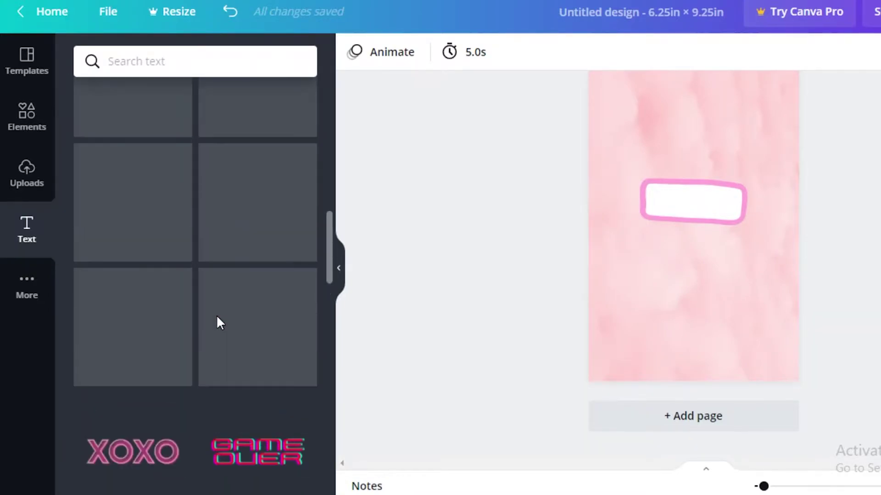
pyautogui.scroll(-5, 216, 321)
pyautogui.scroll(2, 278, 281)
pyautogui.scroll(10, 179, 294)
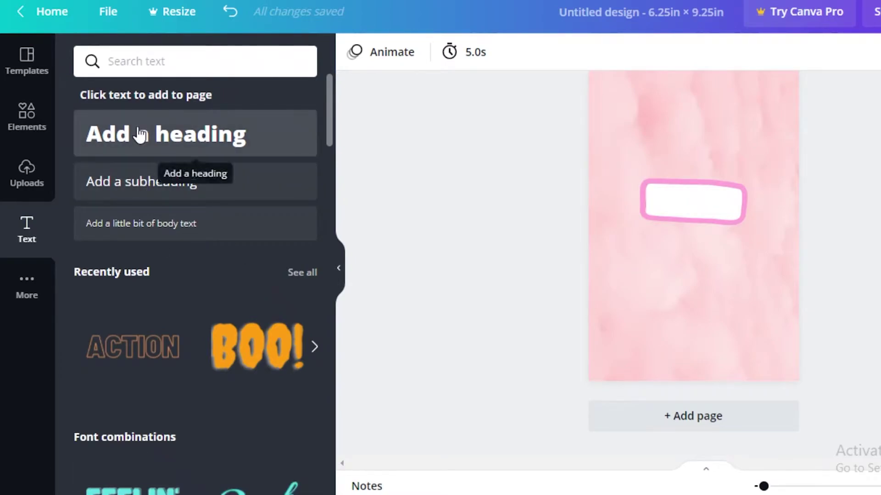
# - Add the "welcome little one!" font combination to the page and delete its small subtitle line
pyautogui.scroll(-15, 179, 249)
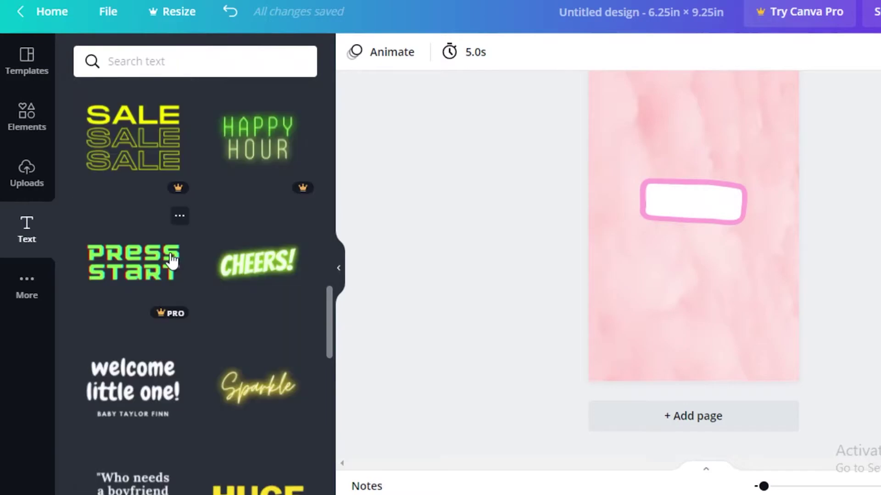
pyautogui.scroll(-2, 167, 276)
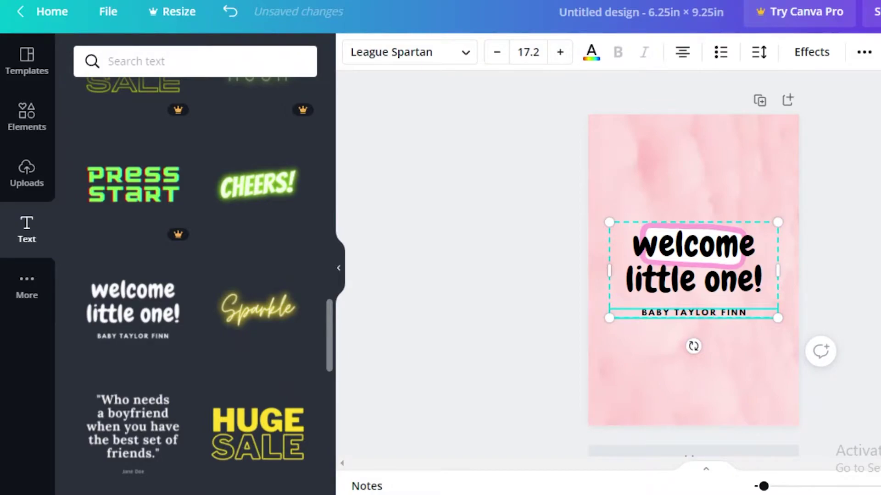
pyautogui.press('Delete')
# - Replace the heading text with "This Journal Belongs To" and shrink it to a single line just above the white label
pyautogui.doubleClick(696, 248)
pyautogui.hotkey('ctrl', 'a')
pyautogui.write('This Joura')
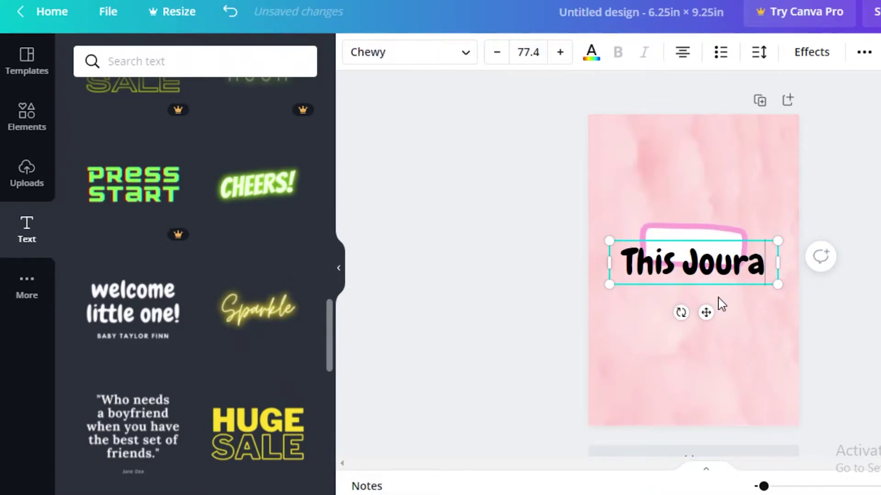
pyautogui.press('BackSpace')
pyautogui.write('nal Belongs t')
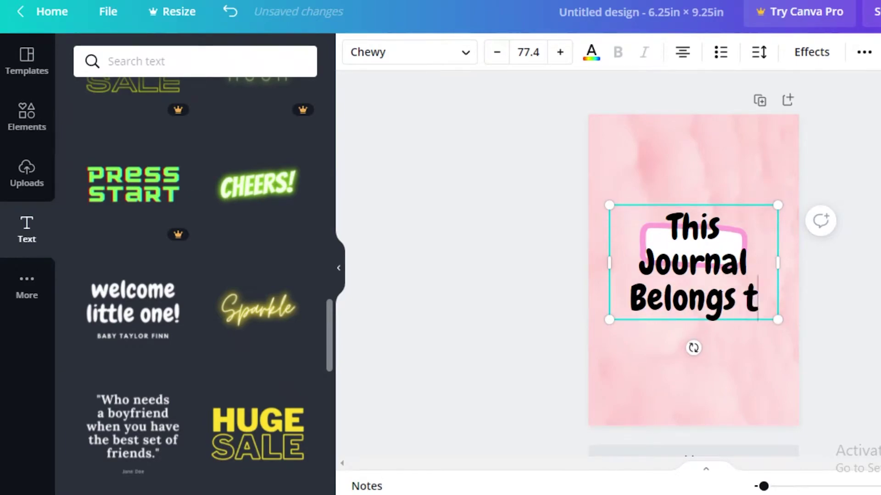
pyautogui.press('BackSpace')
pyautogui.write('To')
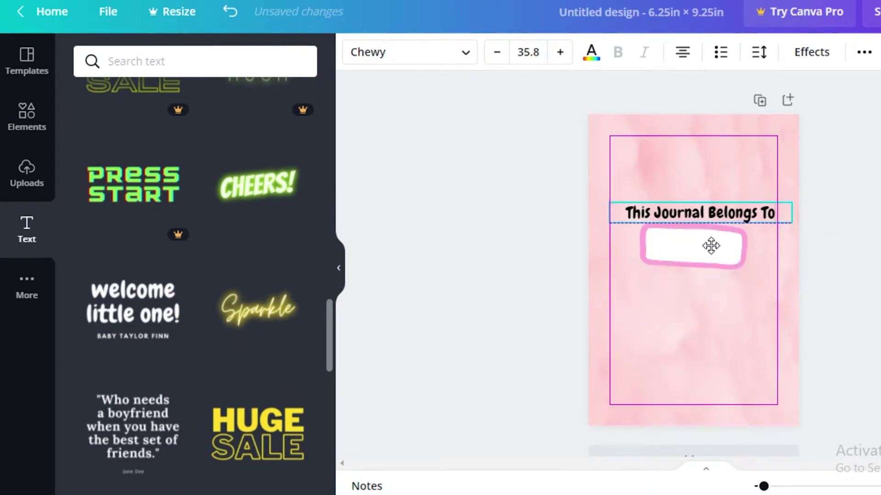
pyautogui.moveTo(710, 246)
pyautogui.mouseDown()
pyautogui.moveTo(706, 226)
pyautogui.moveTo(710, 244)
pyautogui.mouseUp()
pyautogui.click(719, 255)
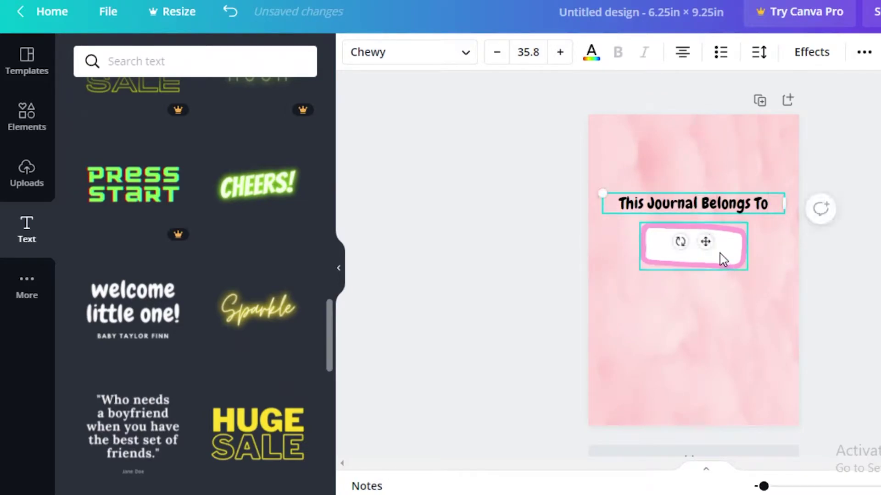
# - Recolour the "This Journal Belongs To" heading with a custom dark pink, about #BF6497
pyautogui.click(645, 192)
pyautogui.click(649, 205)
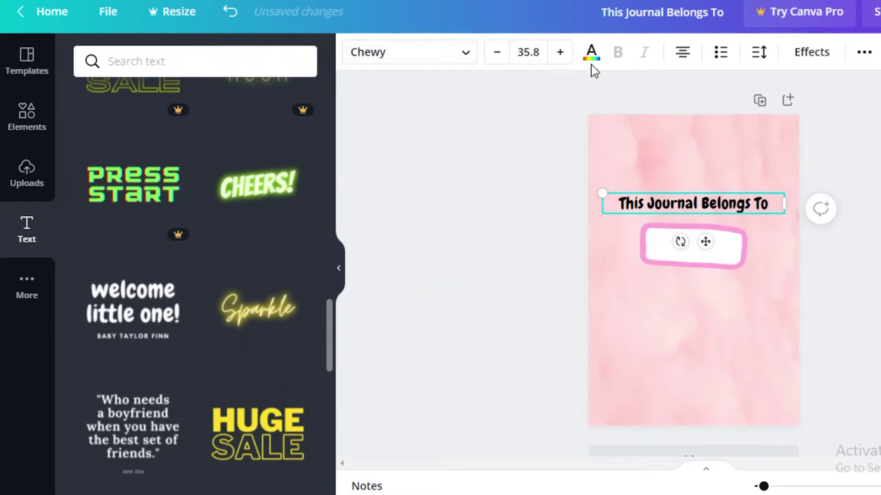
pyautogui.click(591, 52)
pyautogui.click(90, 133)
pyautogui.moveTo(188, 198)
pyautogui.mouseDown()
pyautogui.moveTo(108, 182)
pyautogui.moveTo(154, 210)
pyautogui.moveTo(191, 182)
pyautogui.mouseUp()
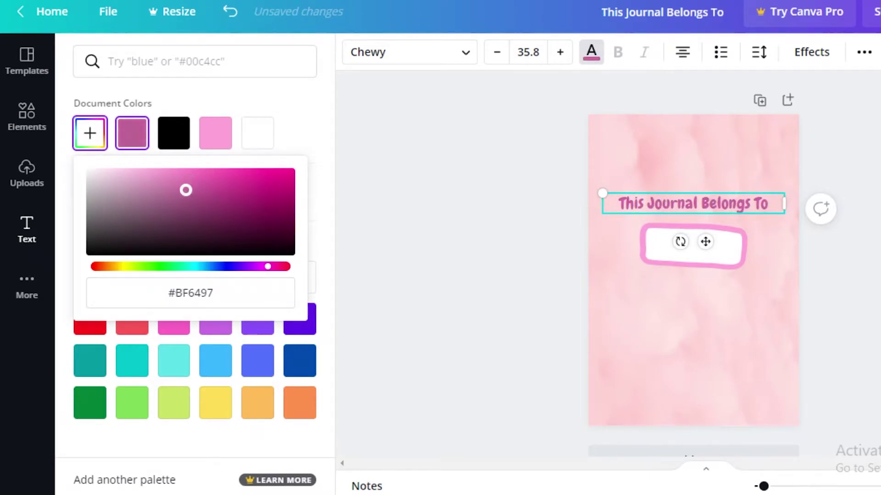
pyautogui.click(875, 378)
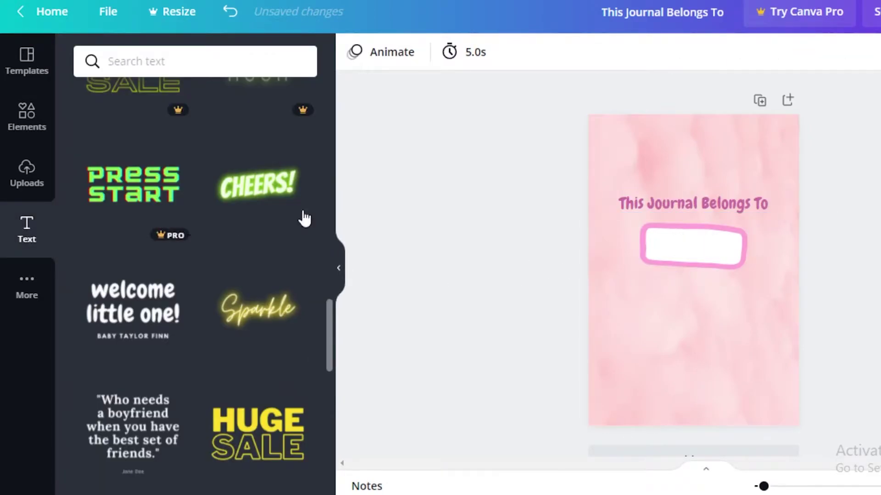
# - Add a blank second page and copy the pink background image from the first page onto it
pyautogui.click(788, 101)
pyautogui.scroll(3, 692, 259)
pyautogui.click(698, 220)
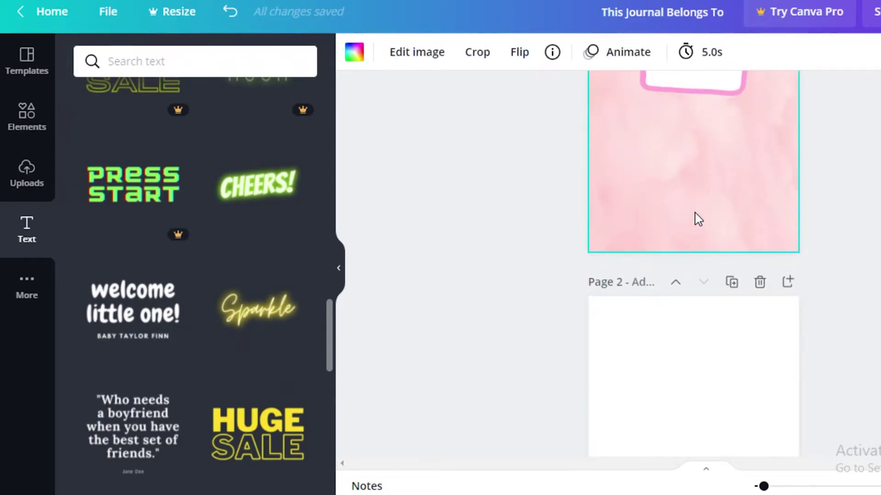
pyautogui.rightClick(698, 219)
pyautogui.click(714, 238)
pyautogui.scroll(-3, 734, 275)
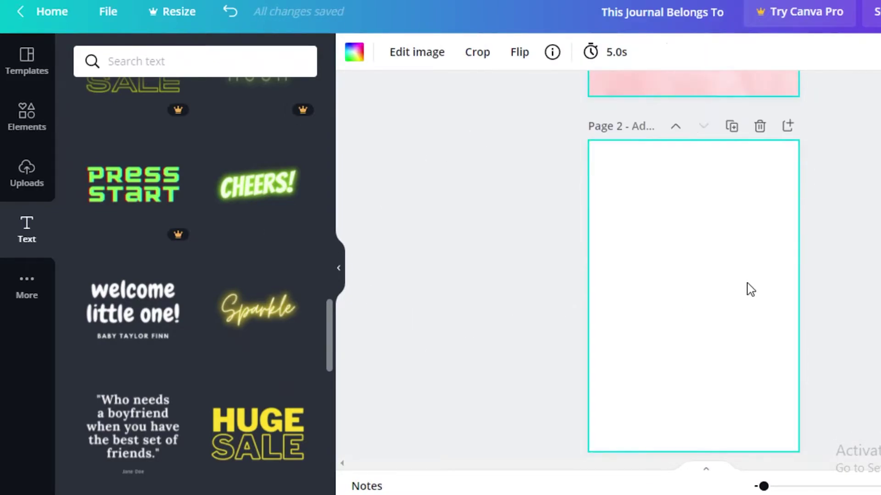
pyautogui.click(747, 289)
pyautogui.hotkey('ctrl', 'v')
pyautogui.scroll(5, 739, 290)
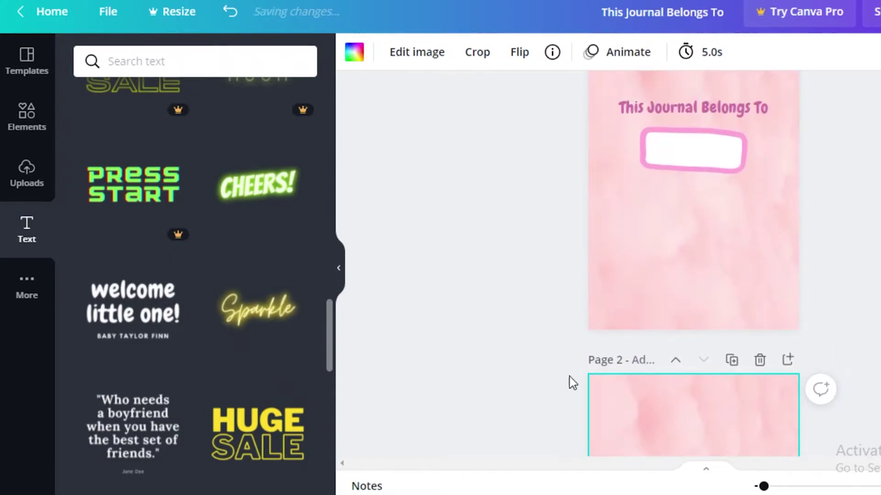
pyautogui.scroll(-5, 778, 422)
pyautogui.click(528, 376)
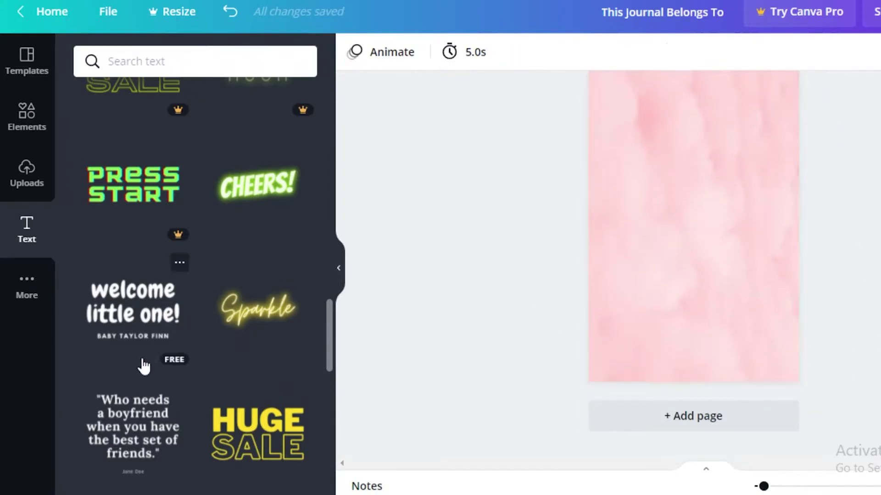
# - Add the "welcome little one!" font combination to the second page and delete its small subtitle line
pyautogui.click(98, 311)
pyautogui.click(709, 270)
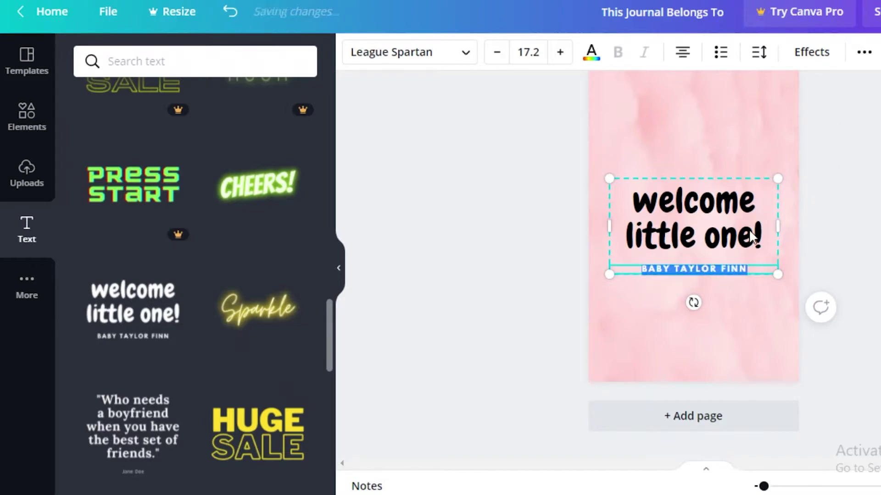
pyautogui.press('Delete')
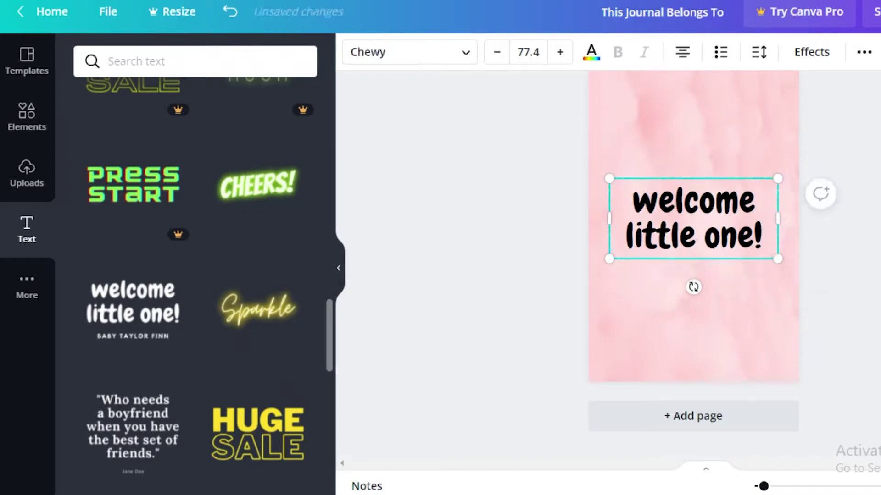
# - Replace the second page's text with "No part of this publication is to be copied or redistributed. All rights reserved 2021 C."
pyautogui.tripleClick(695, 223)
pyautogui.click(696, 189)
pyautogui.moveTo(767, 237); pyautogui.dragTo(641, 188)
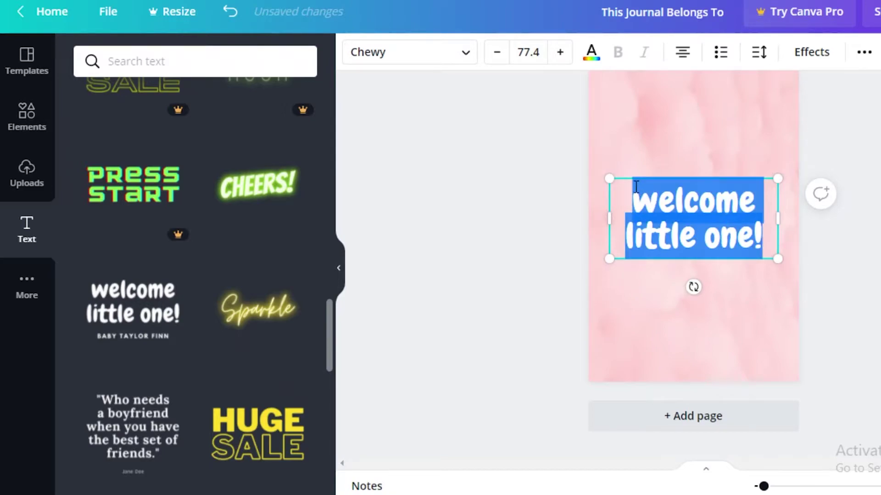
pyautogui.write('cc')
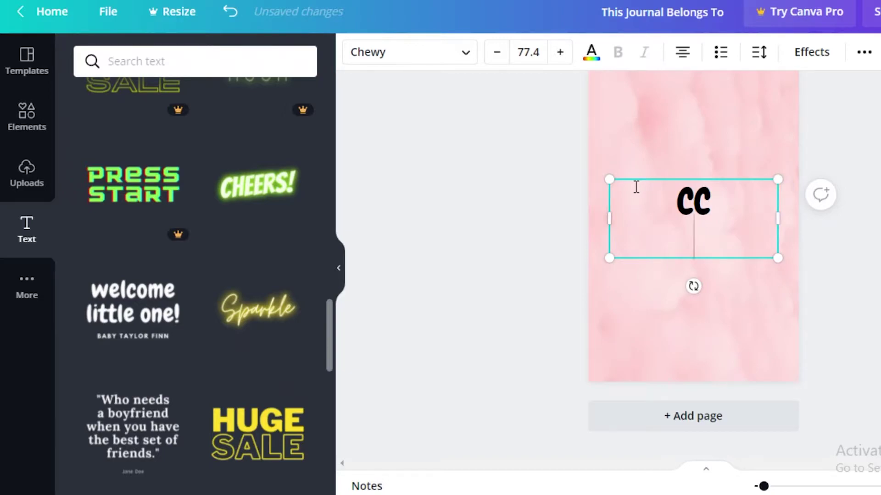
pyautogui.hotkey('ctrl', 'a')
pyautogui.write('N')
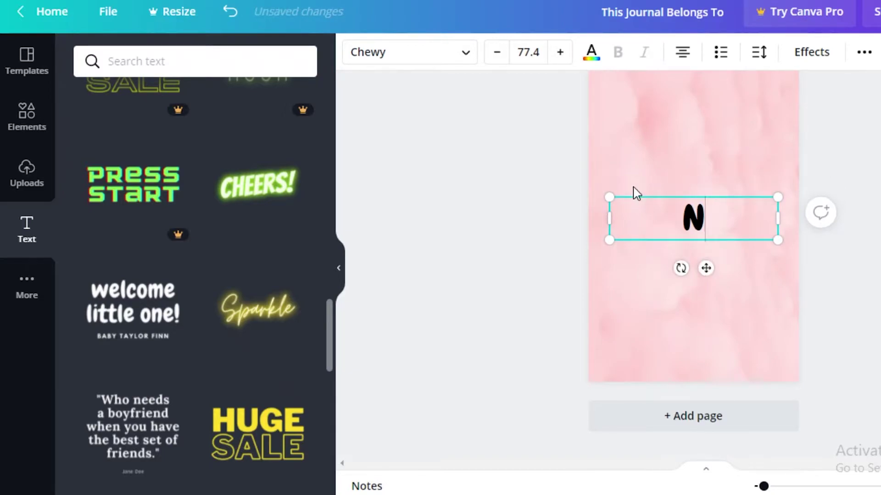
pyautogui.write('o part of this ')
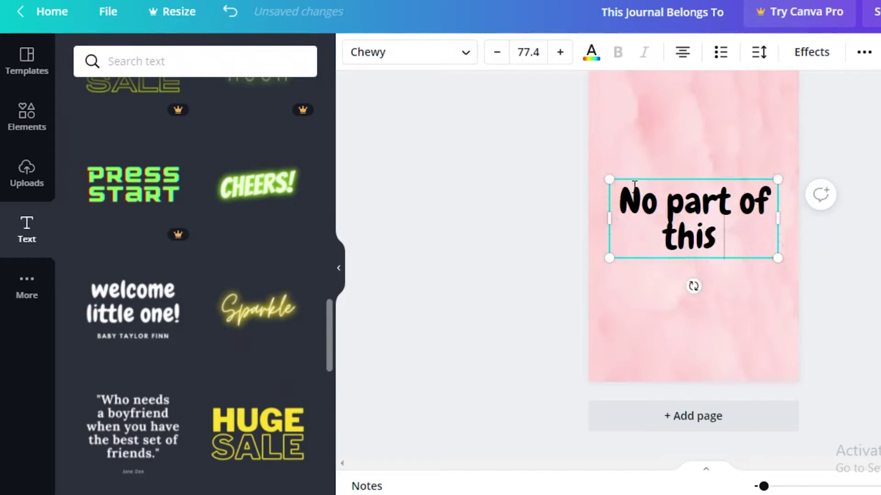
pyautogui.write('pub')
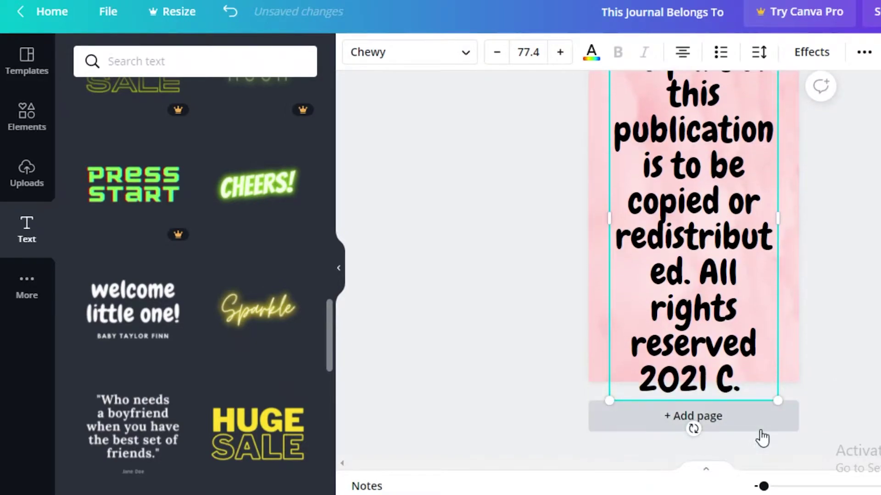
# - Widen the copyright notice to two lines, shrink it to size 15.5 and place it in the second page's lower-left corner
pyautogui.moveTo(778, 401); pyautogui.dragTo(690, 212)
pyautogui.scroll(3, 689, 299)
pyautogui.moveTo(688, 278); pyautogui.dragTo(877, 272)
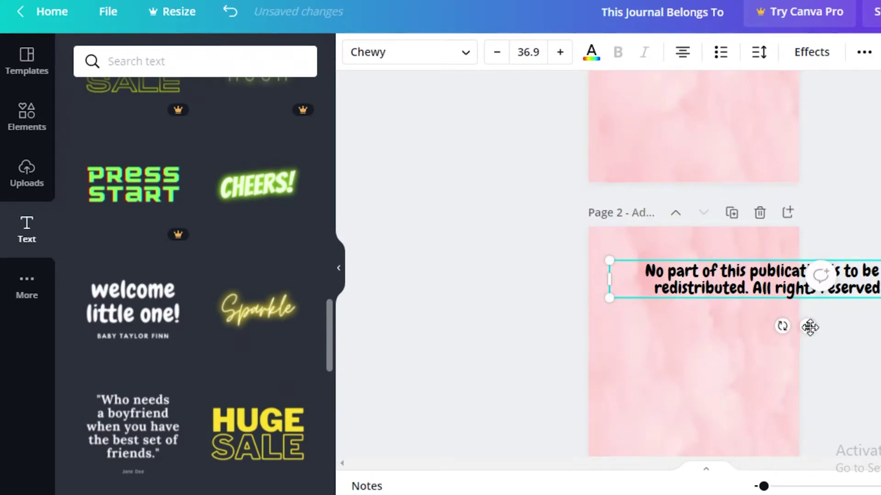
pyautogui.moveTo(810, 327); pyautogui.dragTo(785, 379)
pyautogui.scroll(-3, 790, 341)
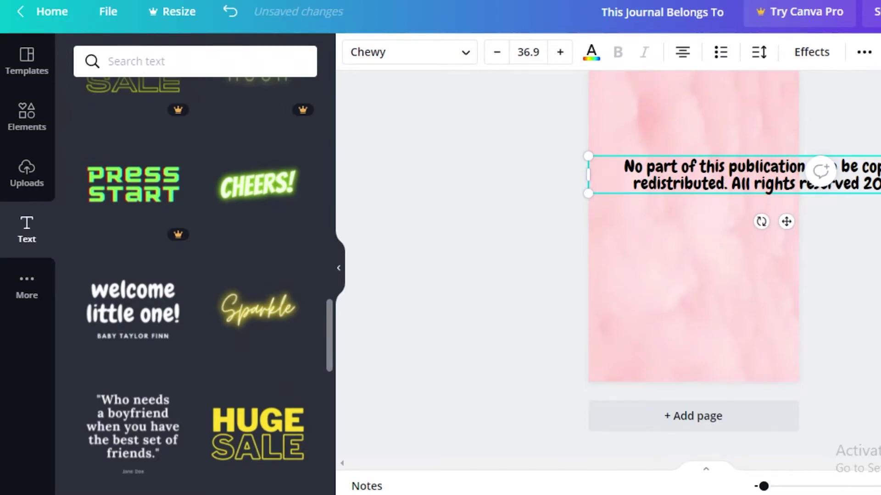
pyautogui.moveTo(879, 193); pyautogui.dragTo(746, 164)
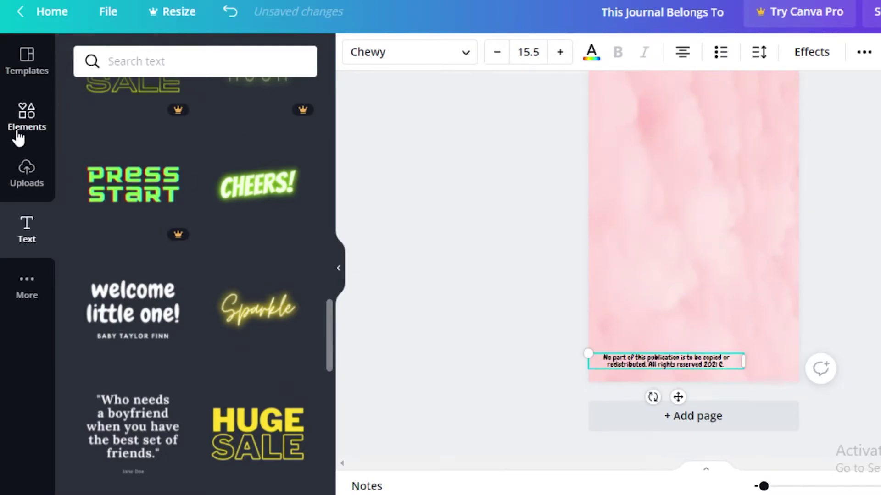
# - Search the elements library for "square"
pyautogui.click(19, 133)
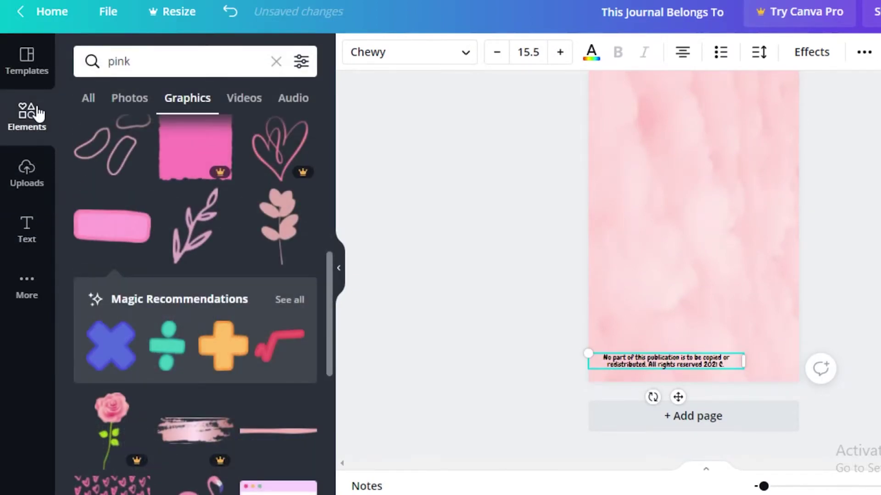
pyautogui.doubleClick(141, 62)
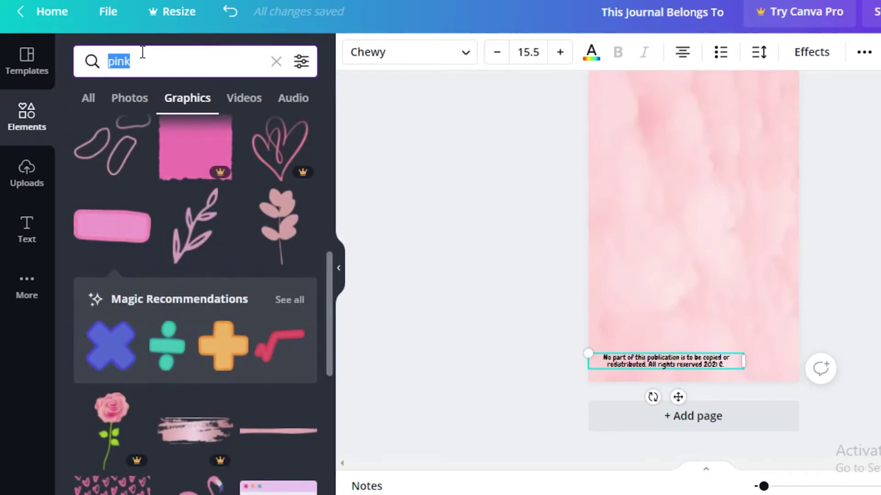
pyautogui.write('square')
pyautogui.press('Return')
# - Add the thin gold square frame and cut it down to vertical bars on both sides of the copyright notice
pyautogui.click(112, 240)
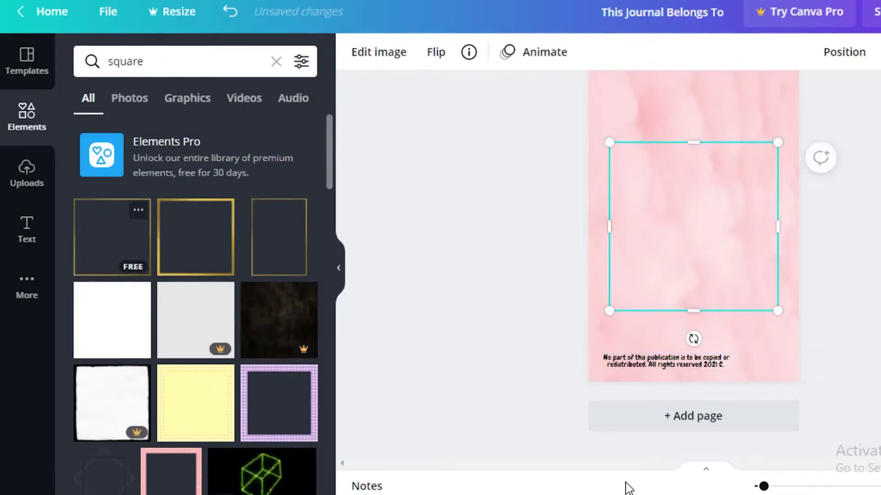
pyautogui.moveTo(780, 309); pyautogui.dragTo(715, 200)
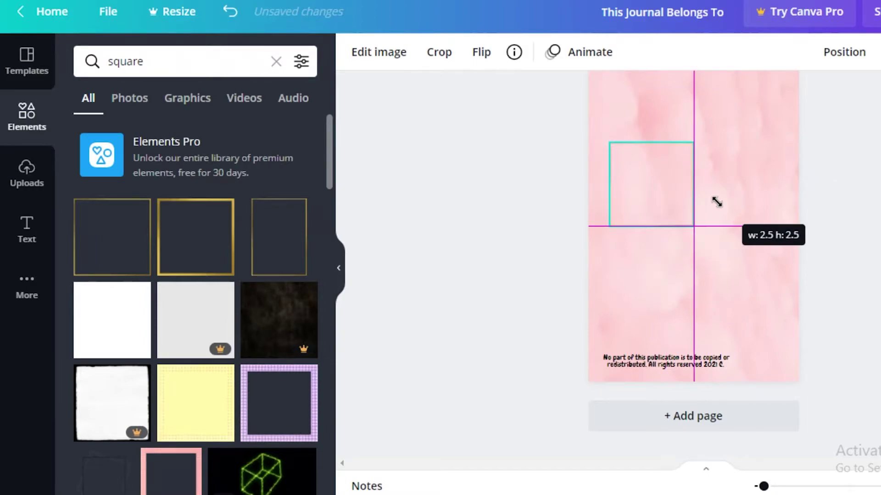
pyautogui.moveTo(651, 222); pyautogui.dragTo(761, 139)
pyautogui.moveTo(697, 199); pyautogui.dragTo(681, 415)
pyautogui.click(464, 236)
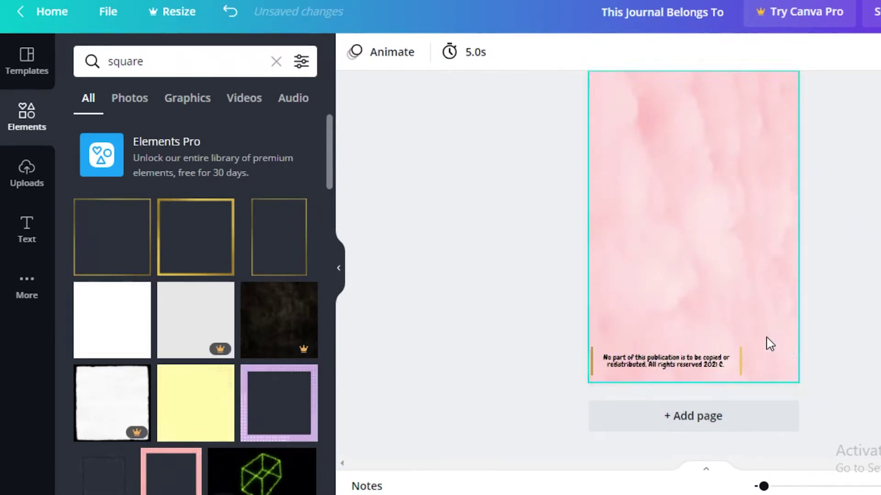
pyautogui.click(746, 362)
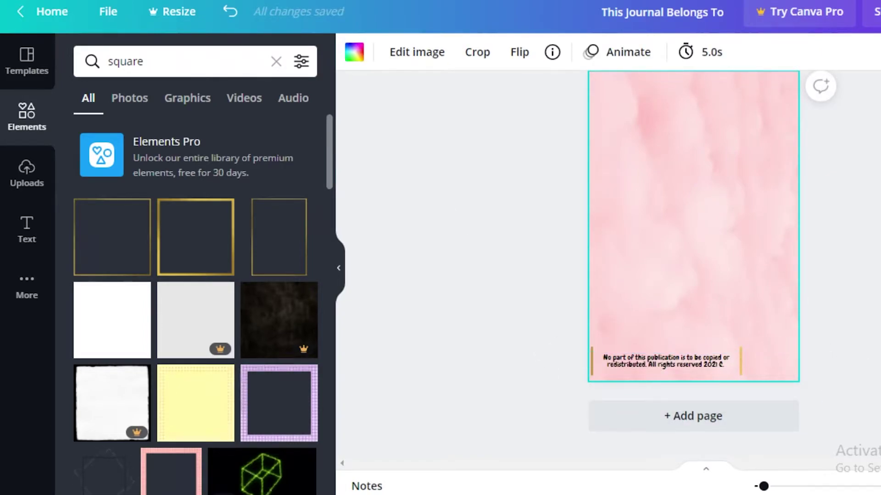
# - Replace the thin frame with the thicker gold square frame, cut down to a vertical bar left of the copyright notice
pyautogui.click(210, 244)
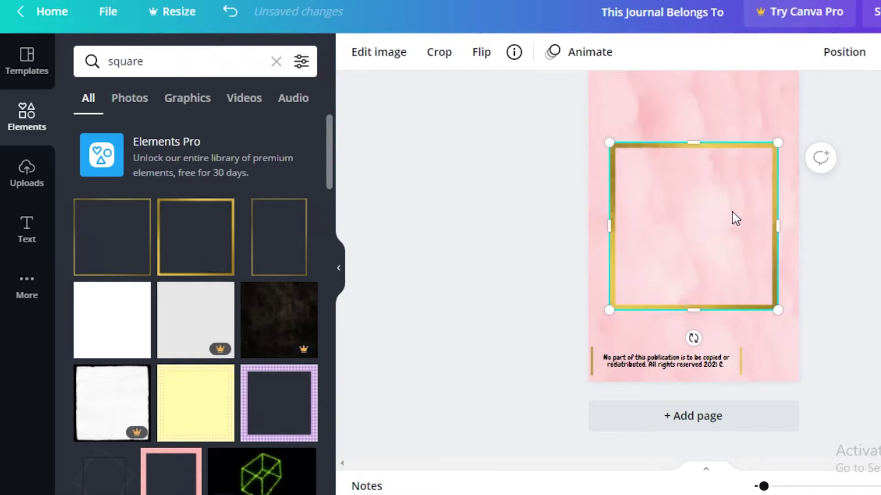
pyautogui.click(741, 360)
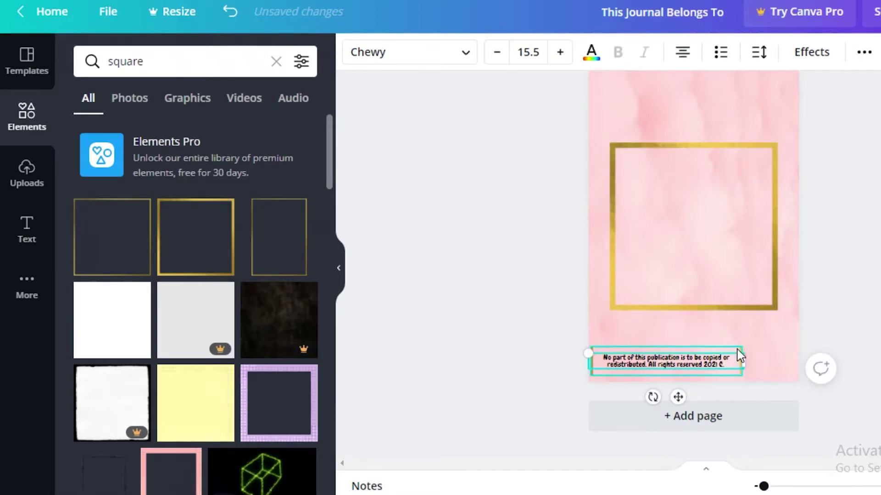
pyautogui.click(739, 356)
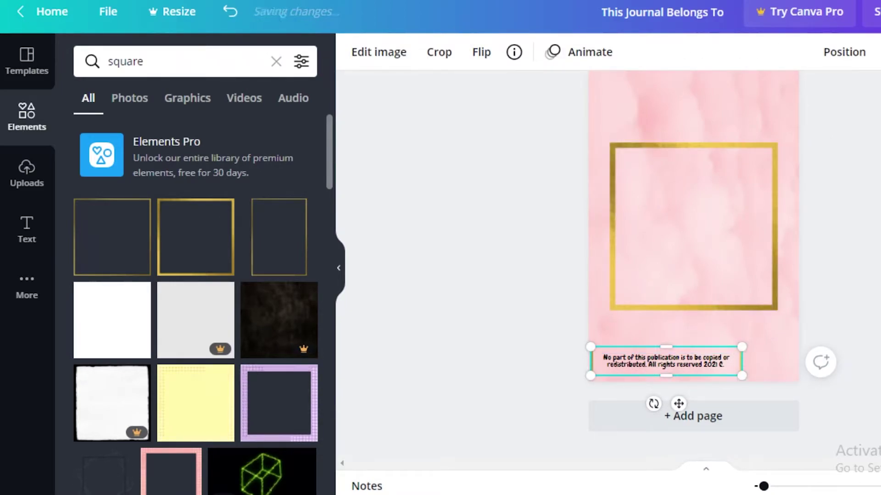
pyautogui.press('Delete')
pyautogui.click(776, 308)
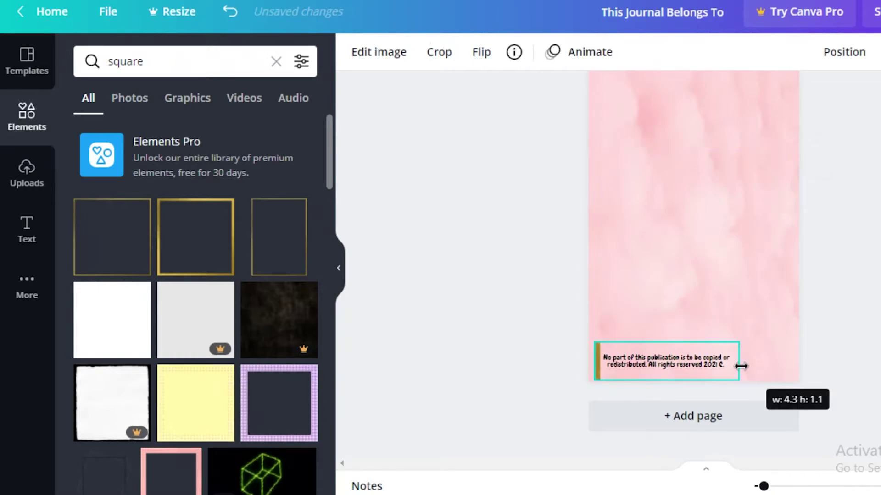
pyautogui.moveTo(742, 366); pyautogui.dragTo(739, 365)
pyautogui.click(865, 369)
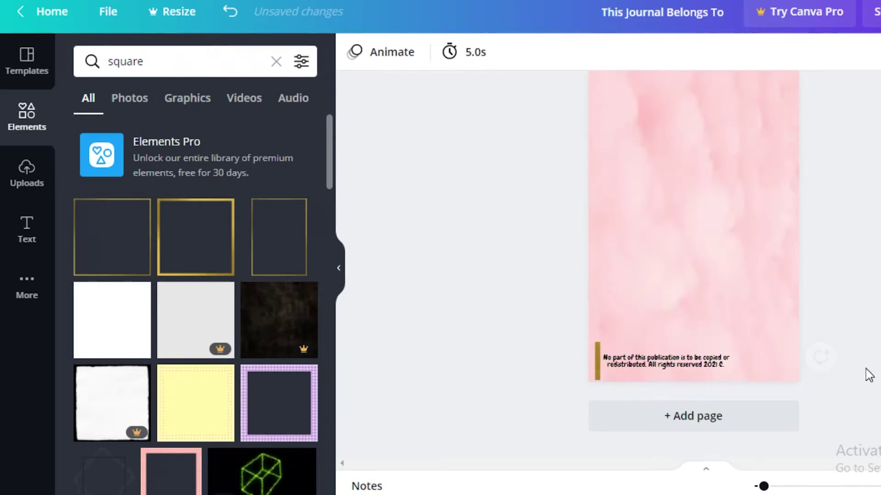
# - Add a blank third page after the copyright page and copy the pink background image onto it
pyautogui.scroll(2, 652, 334)
pyautogui.scroll(-2, 651, 334)
pyautogui.scroll(5, 853, 281)
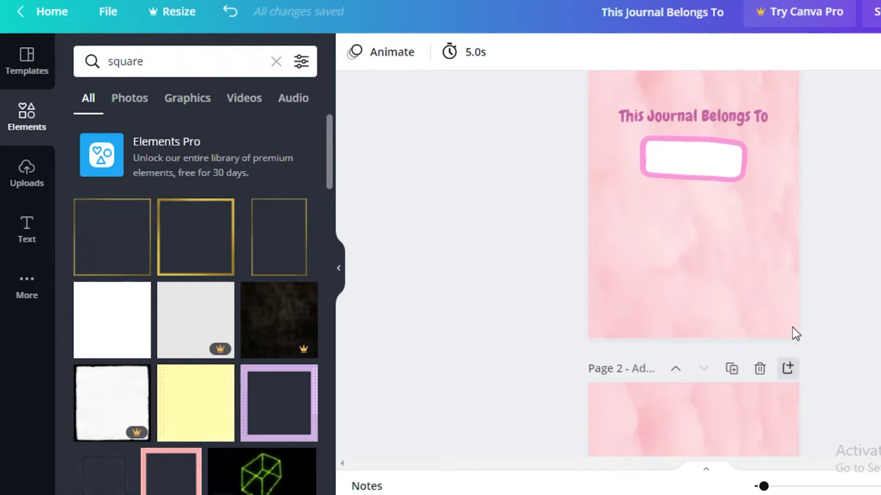
pyautogui.click(787, 369)
pyautogui.scroll(4, 812, 283)
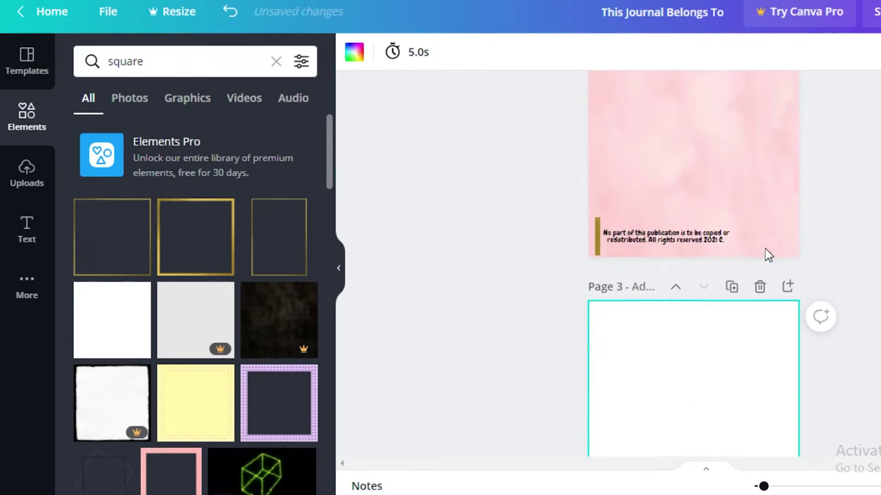
pyautogui.click(694, 145)
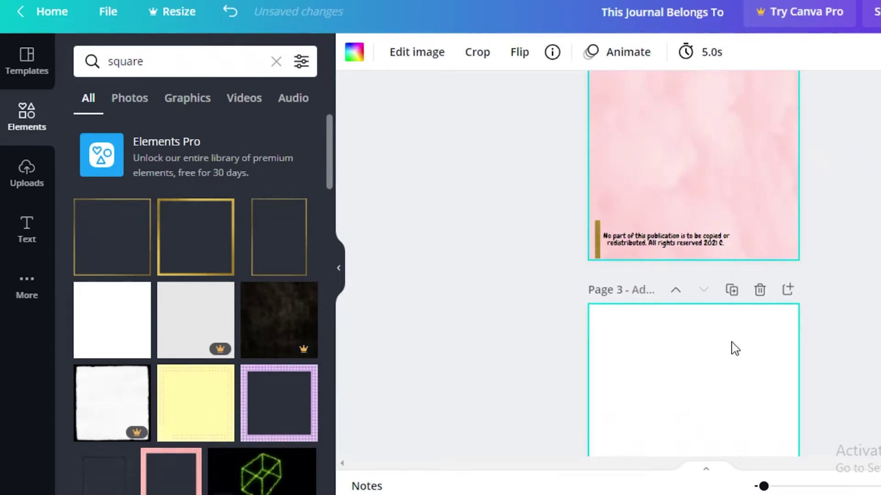
pyautogui.scroll(-5, 731, 341)
pyautogui.hotkey('ctrl', 'v')
pyautogui.scroll(5, 852, 308)
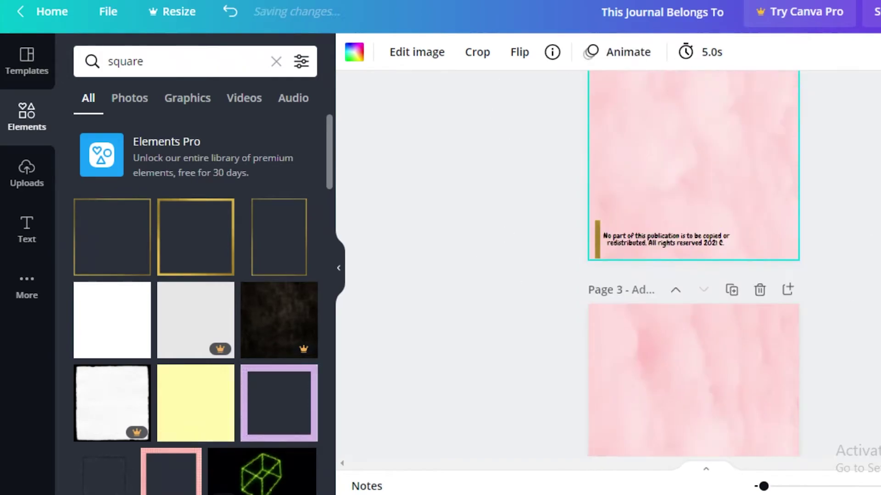
pyautogui.scroll(-6, 820, 389)
pyautogui.scroll(5, 810, 295)
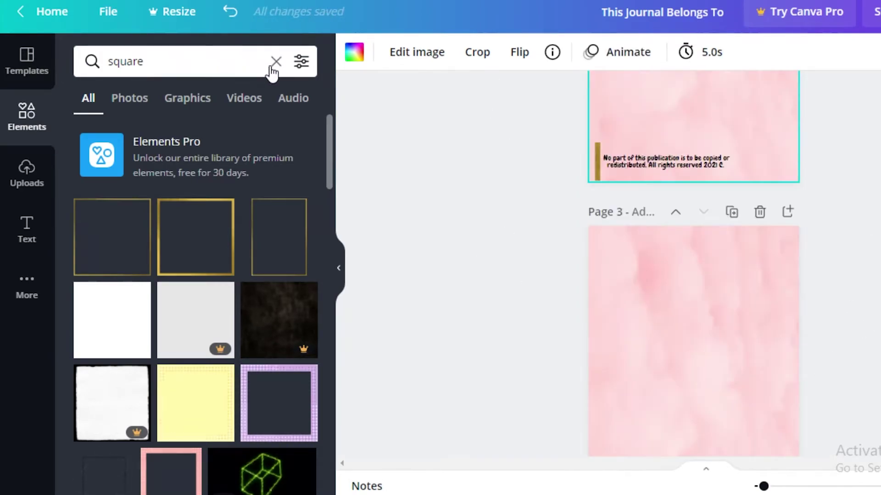
pyautogui.click(276, 62)
pyautogui.scroll(-3, 826, 360)
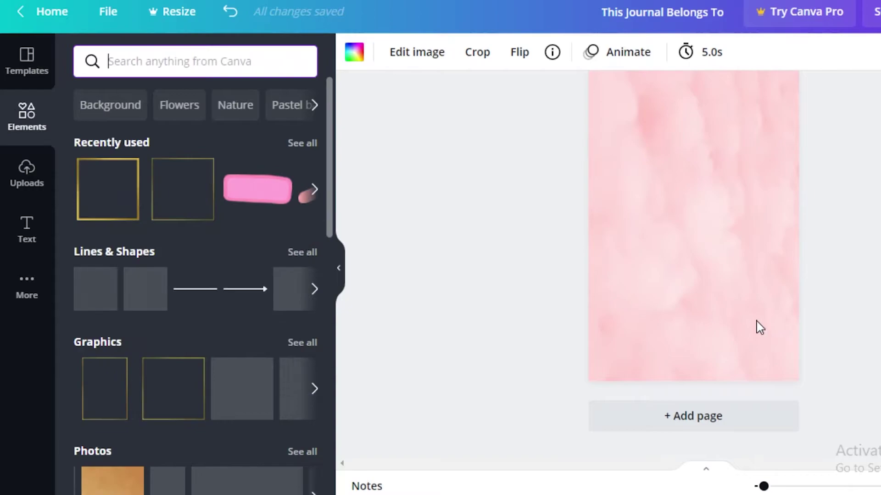
pyautogui.scroll(1, 757, 326)
pyautogui.scroll(10, 711, 265)
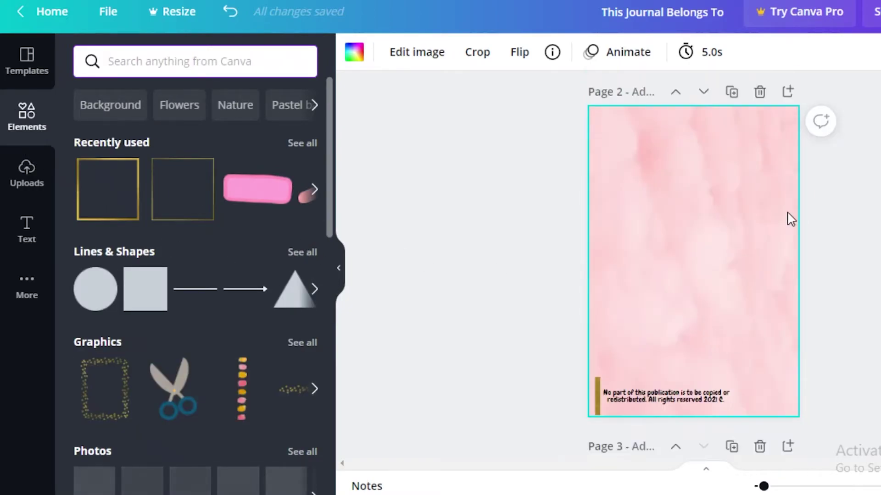
pyautogui.scroll(-10, 797, 289)
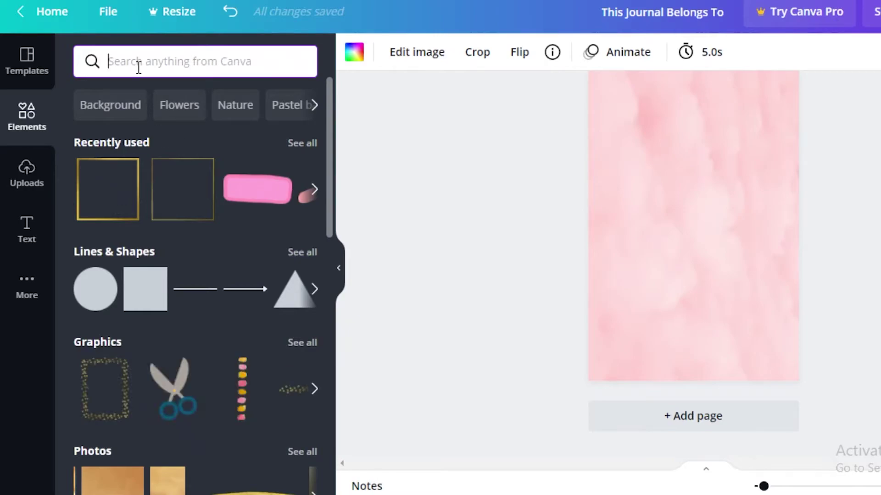
# - Add the "welcome little one!" text template to page 3 and delete its small subtitle line
pyautogui.click(36, 238)
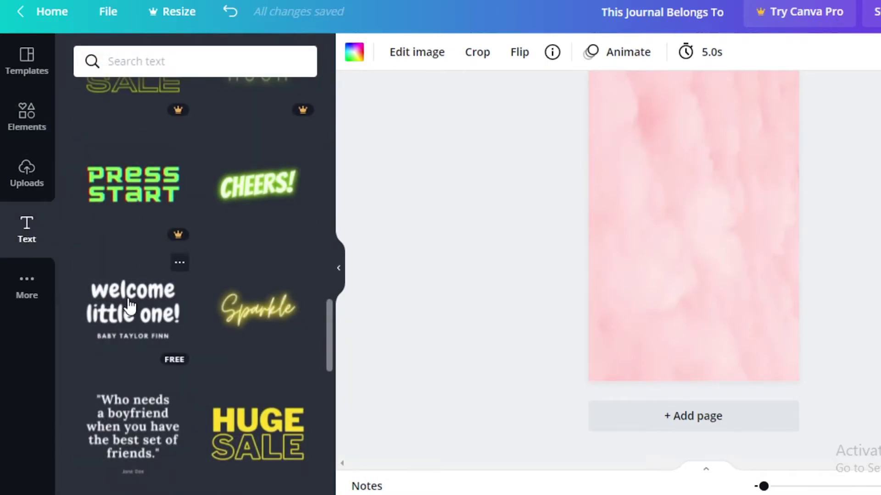
pyautogui.click(129, 306)
pyautogui.scroll(2, 670, 321)
pyautogui.click(711, 357)
pyautogui.press('Delete')
# - Replace "little one!" in the heading so it reads "welcome to the clarity of your thoughts."
pyautogui.tripleClick(704, 315)
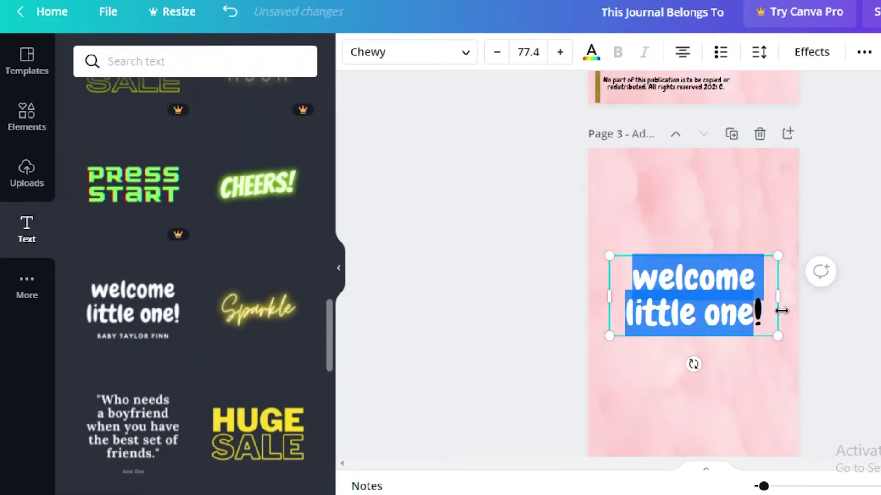
pyautogui.click(703, 323)
pyautogui.tripleClick(704, 304)
pyautogui.press('BackSpace')
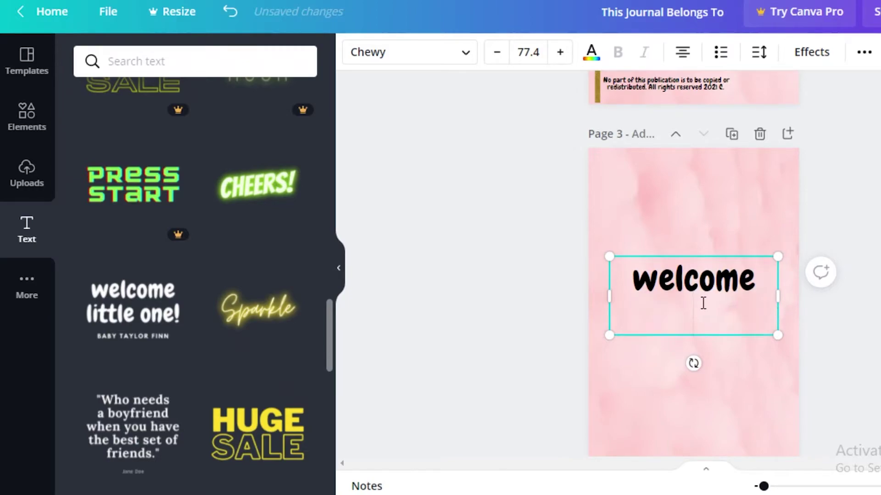
pyautogui.write('to the clarity of your thoughts.')
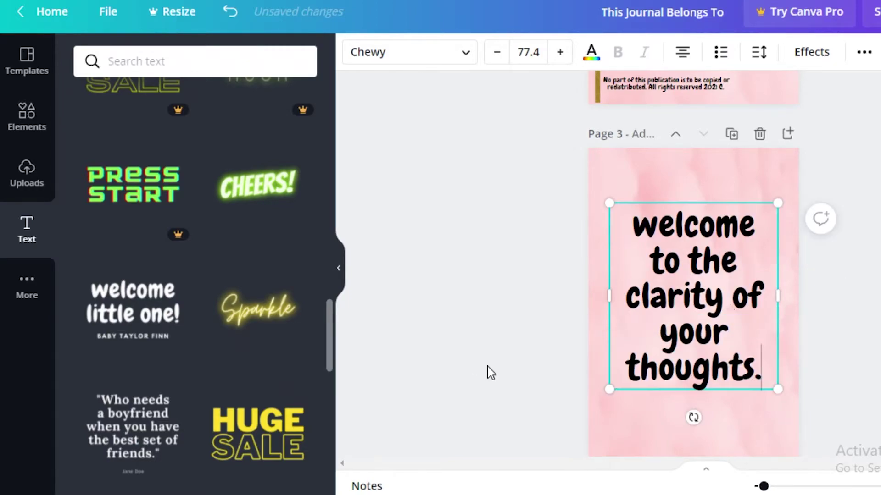
# - Change the color of the whole welcome text on page 3 to white
pyautogui.hotkey('ctrl', 'a')
pyautogui.press('Escape')
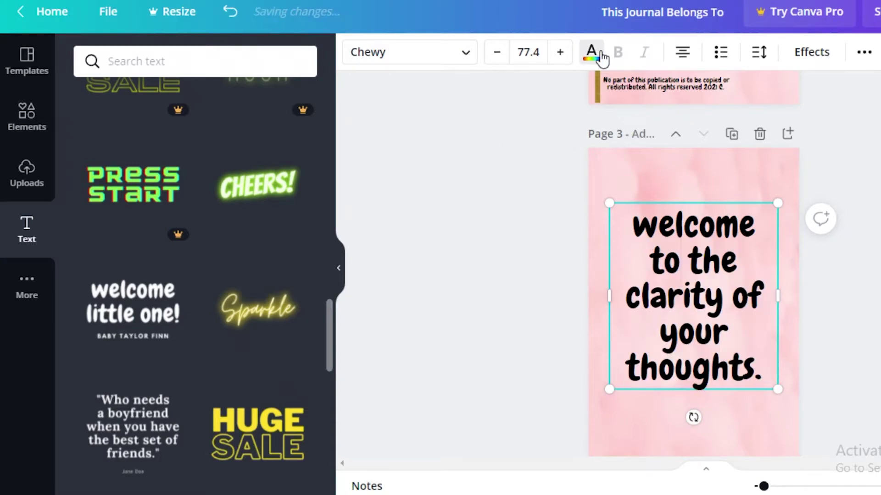
pyautogui.click(591, 52)
pyautogui.click(256, 152)
pyautogui.scroll(-2, 825, 117)
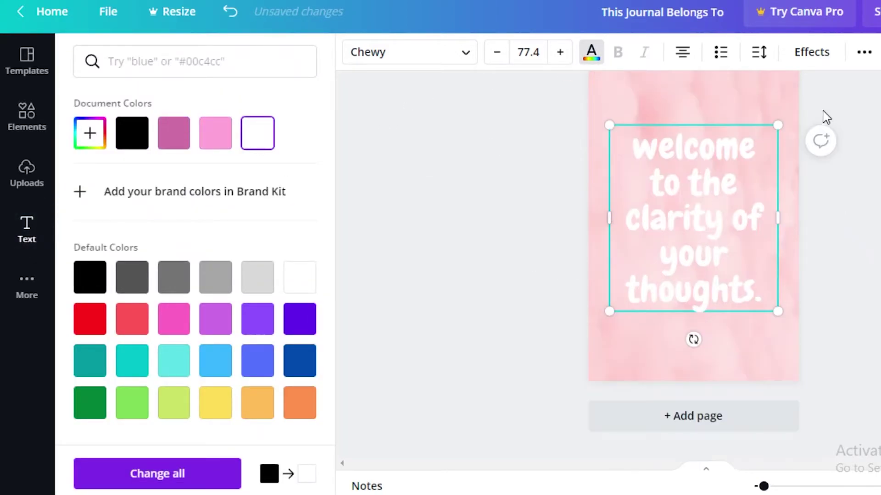
# - Try the Echo style on the welcome text and settle on a soft, blurred shadow effect
pyautogui.click(799, 52)
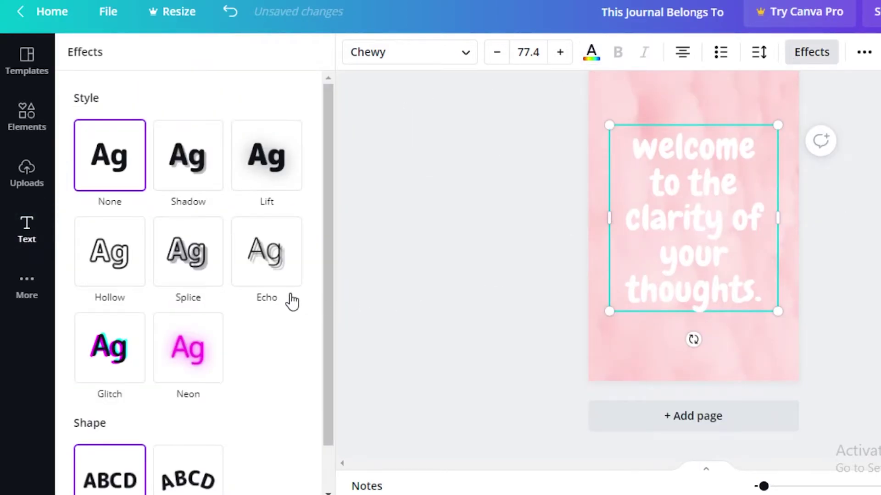
pyautogui.scroll(-2, 263, 193)
pyautogui.click(278, 272)
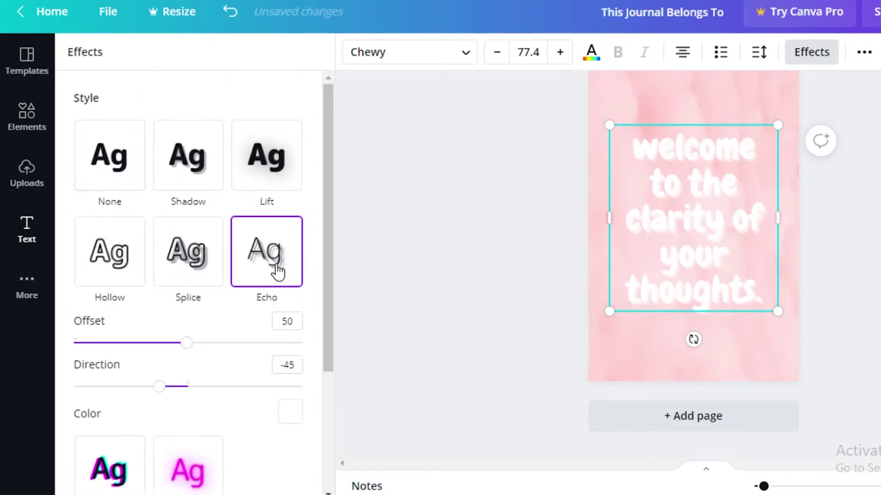
pyautogui.click(200, 275)
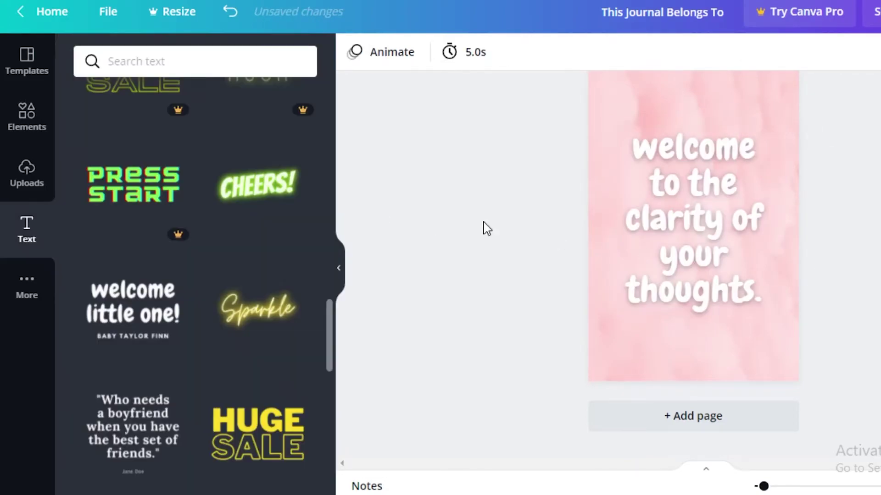
# - Move the welcome text slightly down so it sits vertically centered on page 3
pyautogui.scroll(2, 823, 260)
pyautogui.click(655, 317)
pyautogui.moveTo(655, 317)
pyautogui.mouseDown()
pyautogui.moveTo(657, 299)
pyautogui.moveTo(659, 334)
pyautogui.moveTo(658, 326)
pyautogui.mouseUp()
pyautogui.click(871, 340)
# - Add a blank fourth page after the welcome page
pyautogui.scroll(-2, 872, 340)
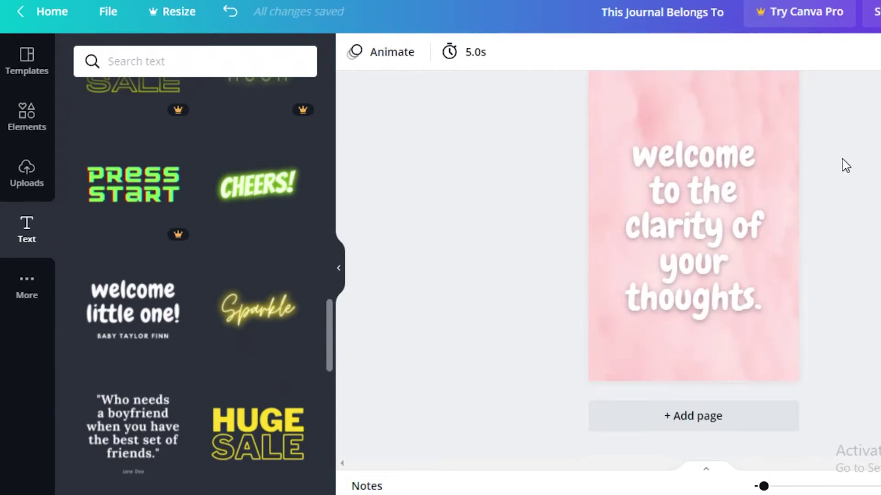
pyautogui.scroll(3, 830, 183)
pyautogui.click(788, 216)
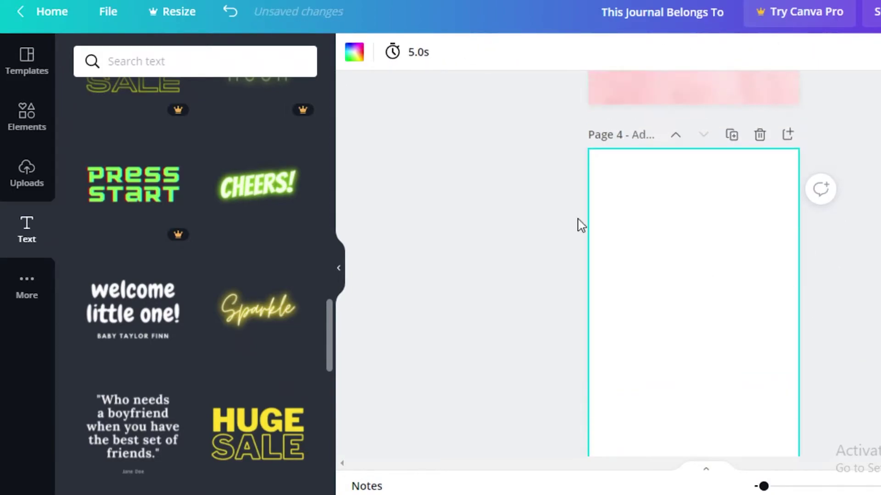
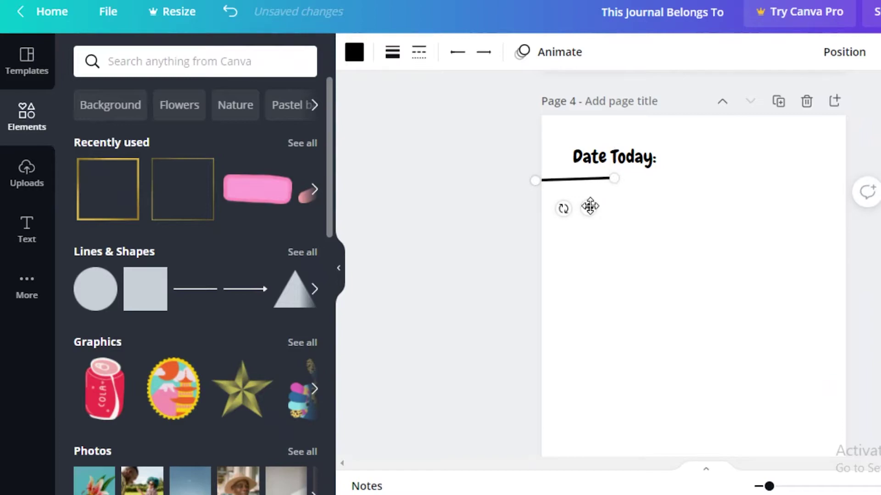
# - Place the black line directly after the "Date Today:" text on page 4 as a write-in line
pyautogui.moveTo(590, 206); pyautogui.dragTo(744, 160)
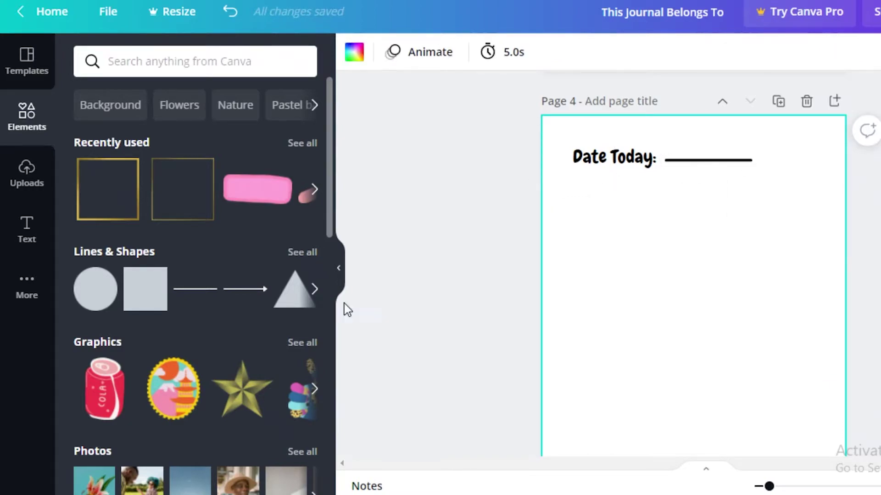
pyautogui.scroll(-2, 275, 259)
pyautogui.scroll(2, 275, 259)
# - Search the graphics for "flowers" and look through them for a free floral decoration
pyautogui.click(196, 65)
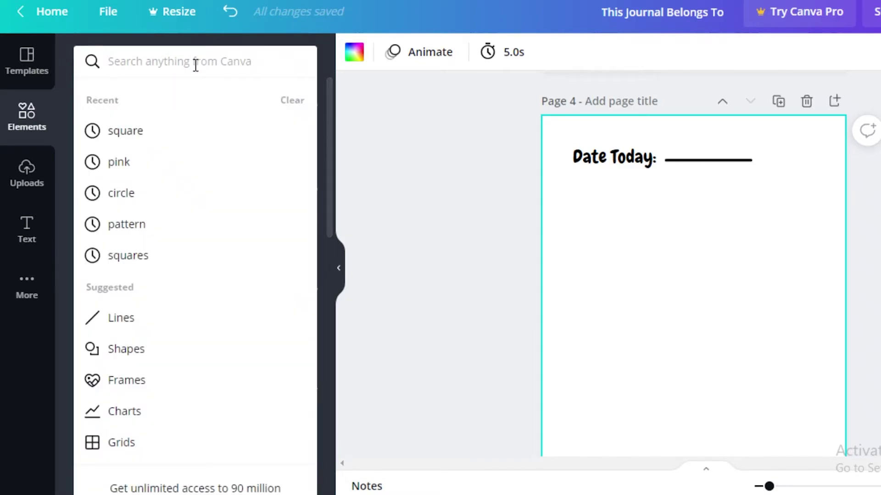
pyautogui.write('flowers')
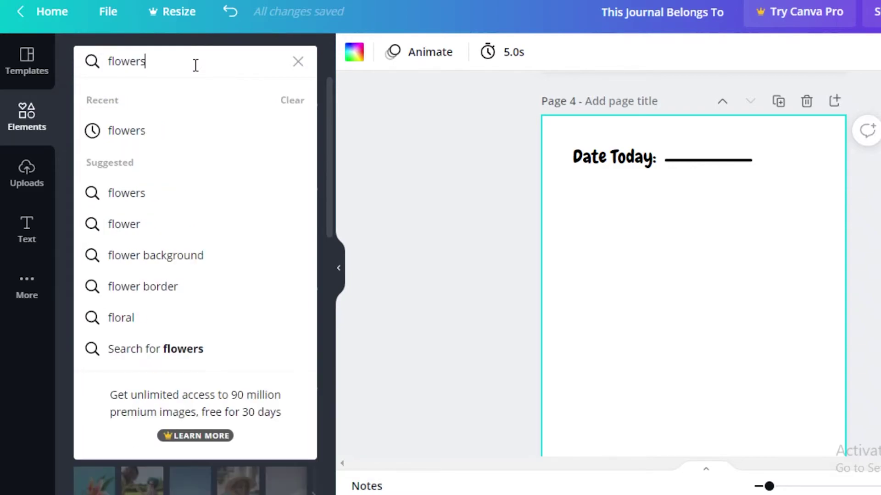
pyautogui.press('Return')
pyautogui.click(186, 101)
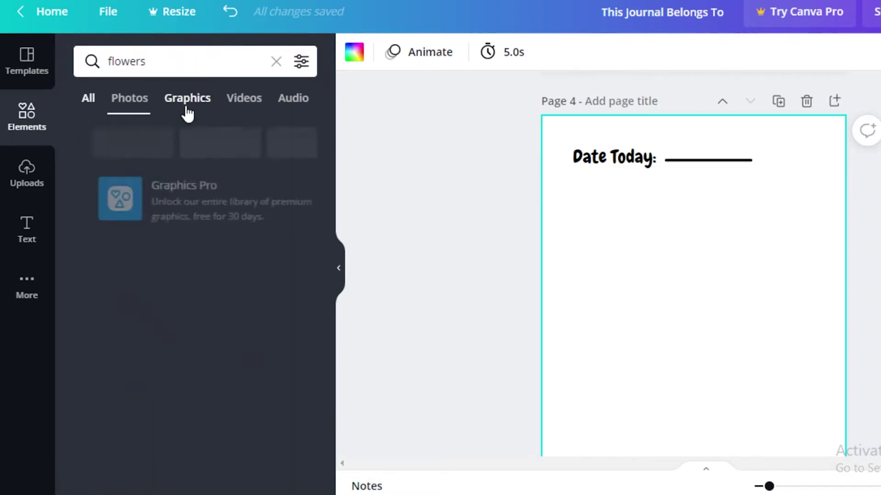
pyautogui.scroll(-12, 225, 236)
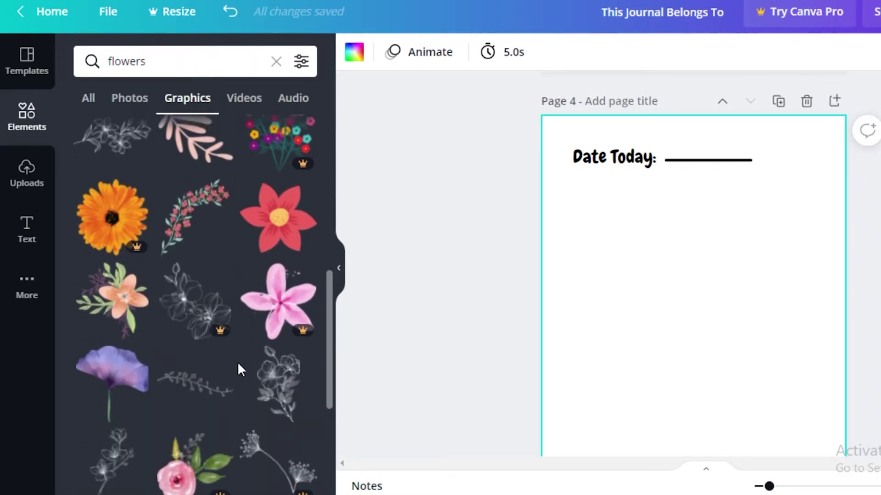
pyautogui.scroll(1, 152, 341)
pyautogui.scroll(-5, 211, 257)
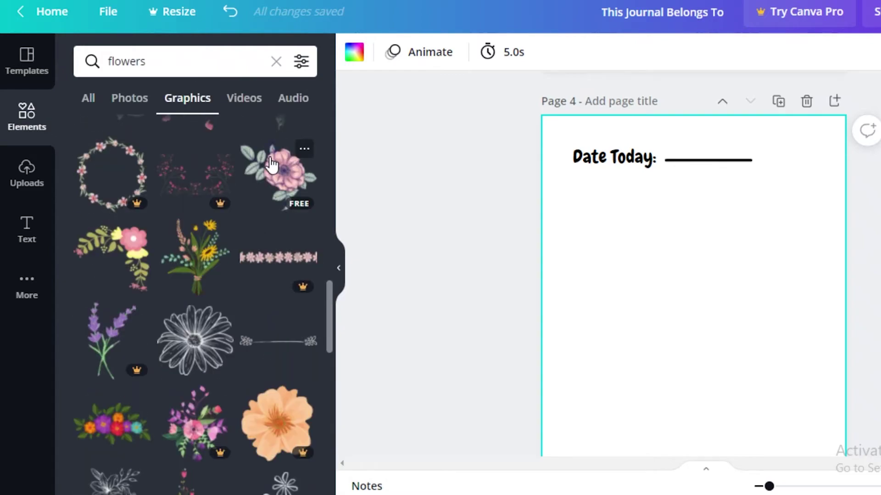
# - Add the pink rose graphic with grey-green leaves, shrink it and place it in the upper left corner of page 4
pyautogui.click(270, 169)
pyautogui.moveTo(693, 345); pyautogui.dragTo(566, 200)
pyautogui.moveTo(631, 260); pyautogui.dragTo(590, 156)
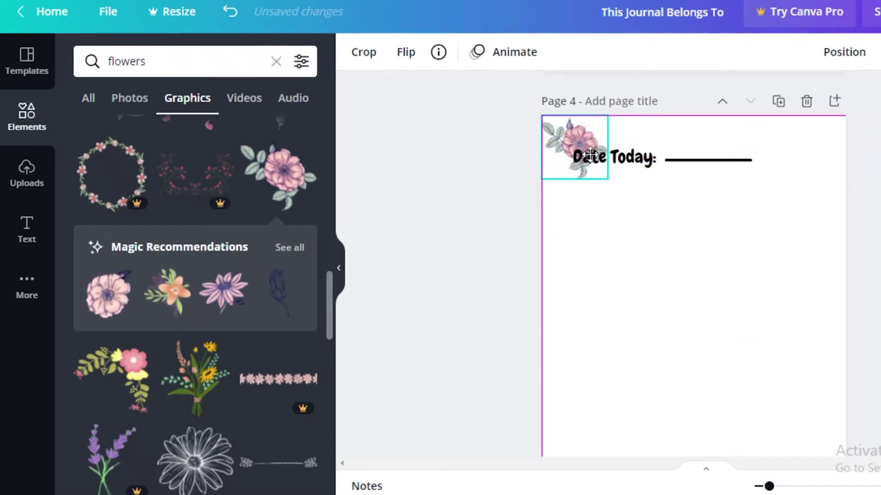
pyautogui.click(642, 230)
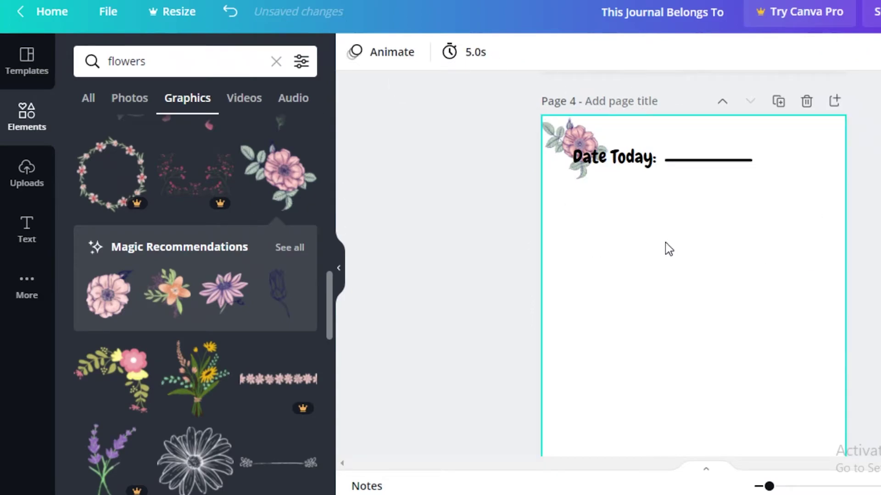
# - Try the pink and yellow corner flower and the red blossom branch as decorations on page 4
pyautogui.click(104, 368)
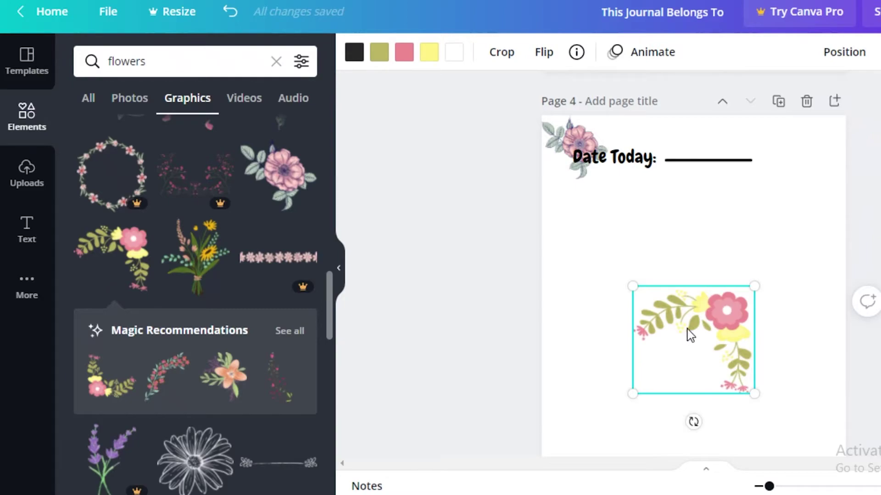
pyautogui.moveTo(691, 331); pyautogui.dragTo(775, 144)
pyautogui.click(297, 367)
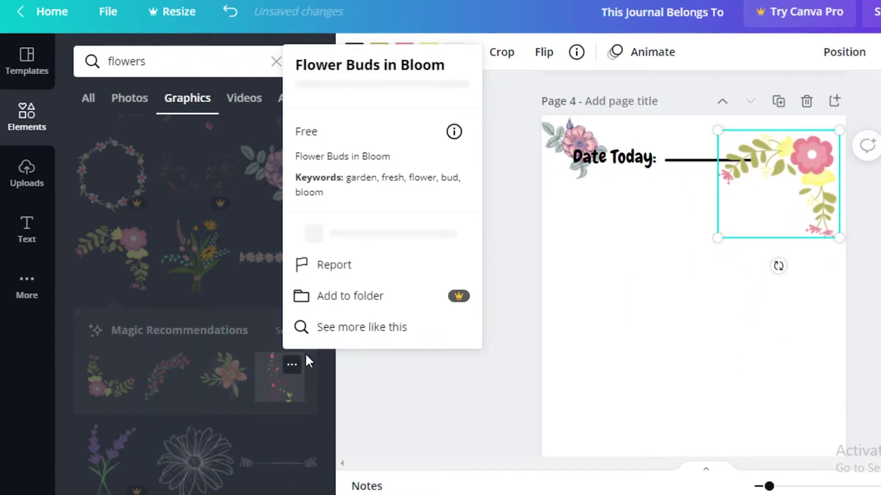
pyautogui.click(420, 409)
pyautogui.click(155, 367)
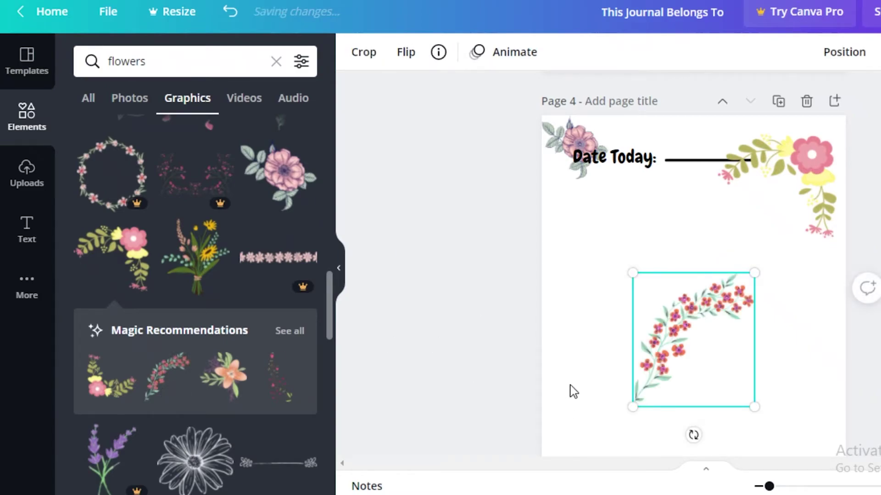
pyautogui.moveTo(686, 376); pyautogui.dragTo(875, 311)
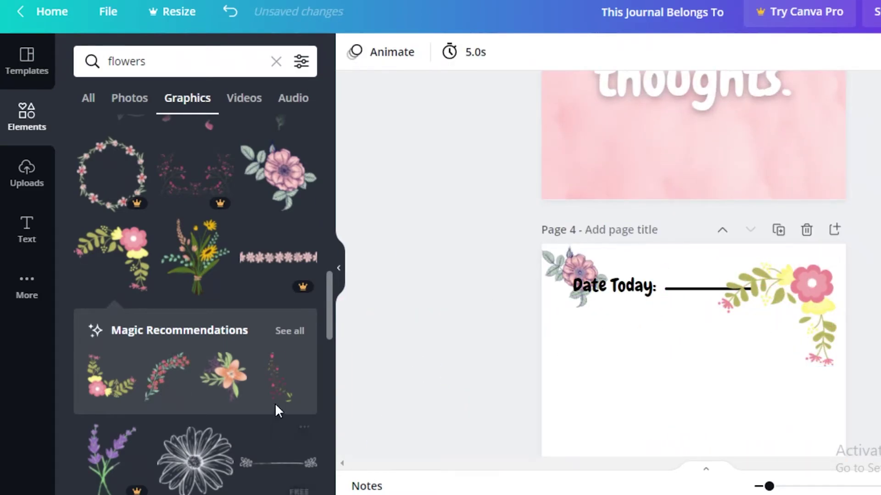
# - Show all recommended graphics similar to the corner flower and delete the pink and yellow corner flower from page 4
pyautogui.click(300, 331)
pyautogui.scroll(1, 708, 307)
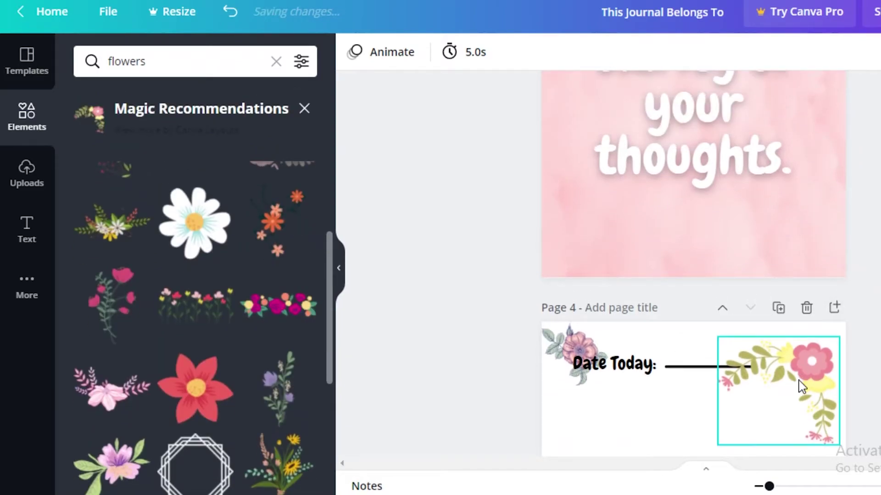
pyautogui.click(808, 361)
pyautogui.scroll(-4, 808, 360)
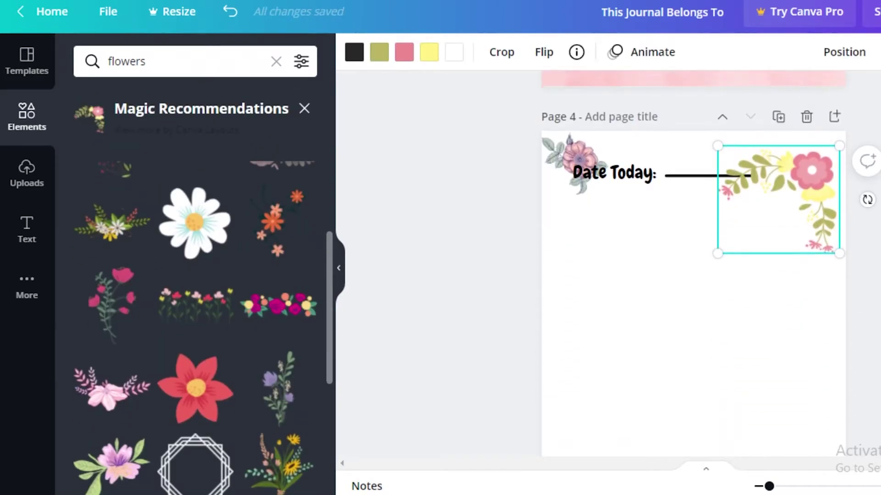
pyautogui.press('Delete')
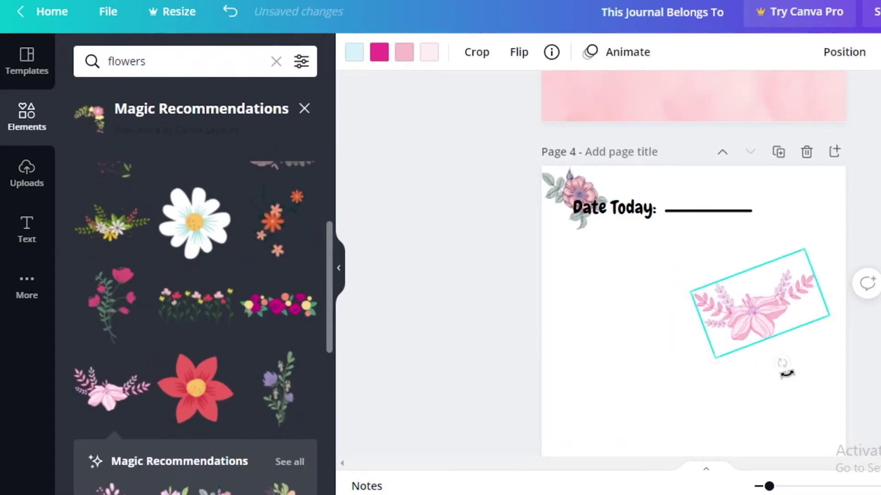
# - Rotate the pink flower with leaf sprigs 90° counterclockwise, place it in the upper right corner of page 4 and shrink it
pyautogui.moveTo(783, 367); pyautogui.dragTo(879, 306)
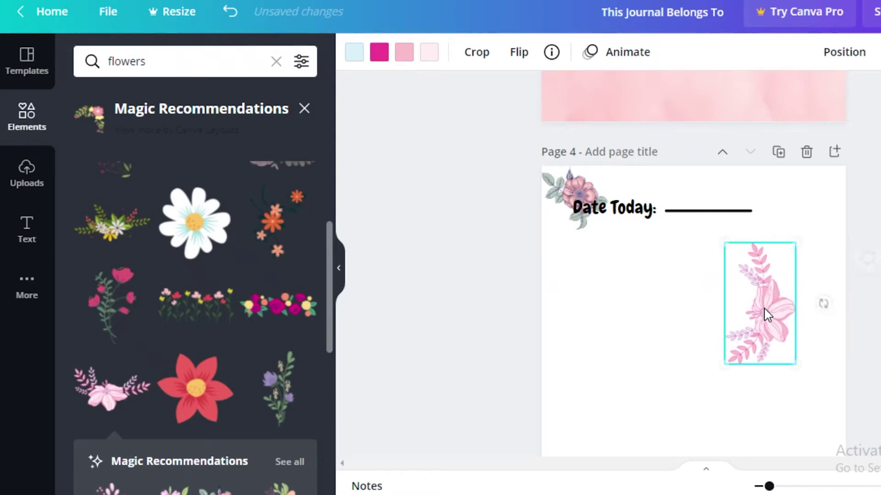
pyautogui.moveTo(767, 315); pyautogui.dragTo(817, 223)
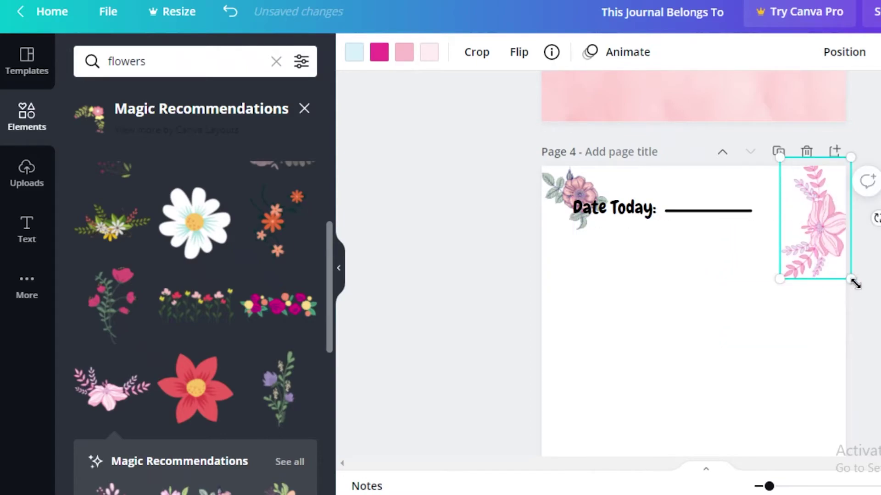
pyautogui.moveTo(853, 281); pyautogui.dragTo(824, 238)
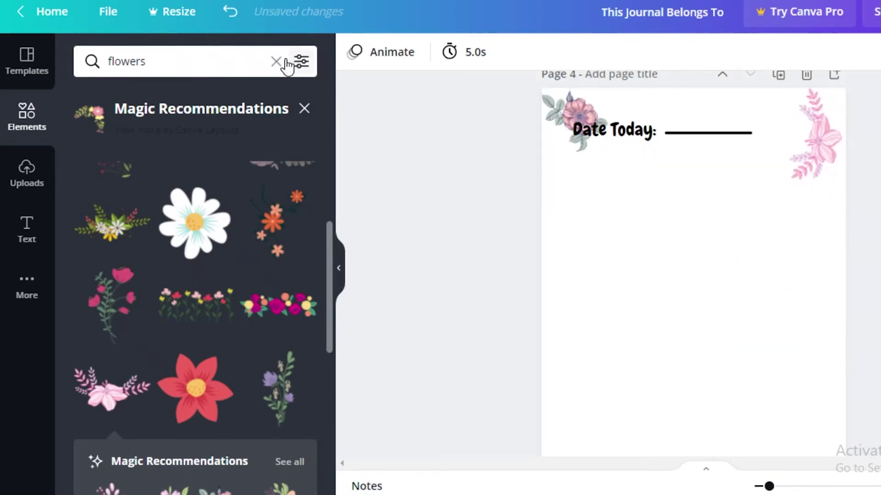
pyautogui.click(277, 62)
# - Add a text in the Chewy "welcome little one!" style to page 4 reading "What I am grateful for today"
pyautogui.scroll(-3, 751, 354)
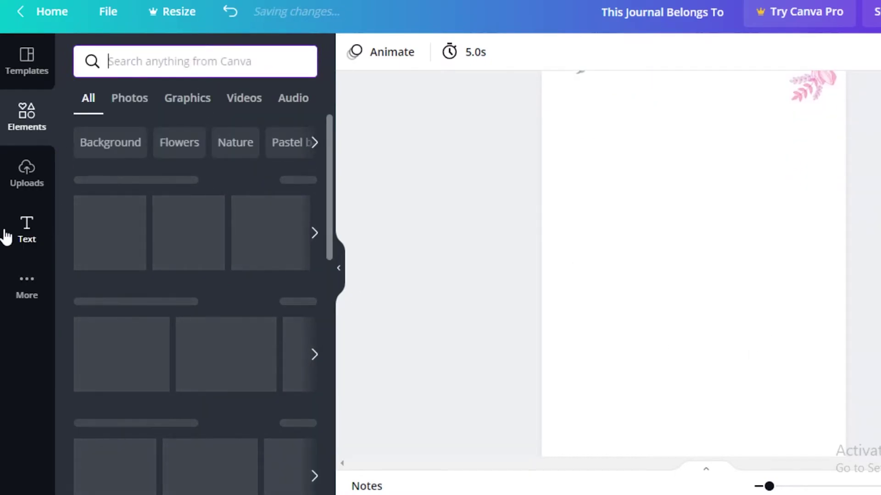
pyautogui.click(12, 233)
pyautogui.click(137, 298)
pyautogui.write('Wh')
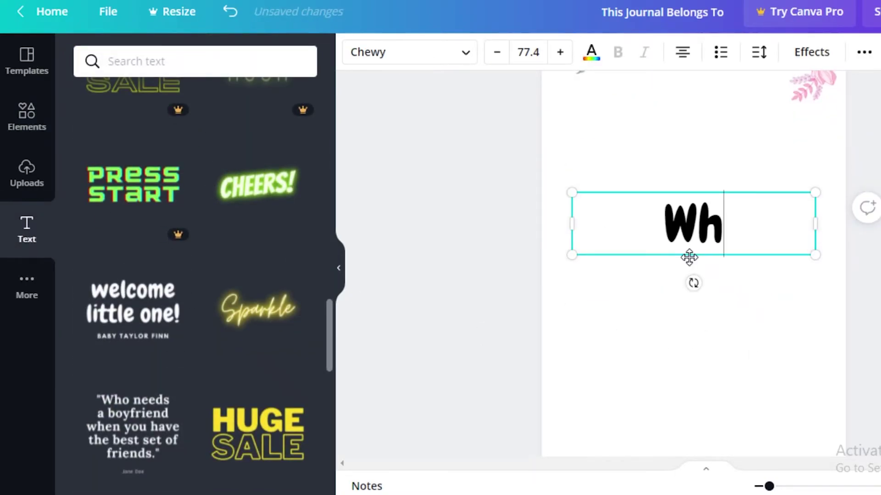
pyautogui.write('at I am ')
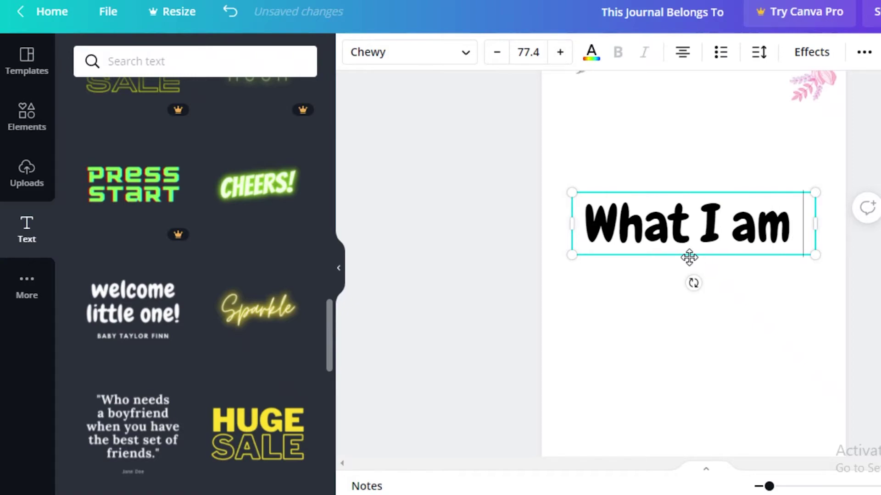
pyautogui.write('grateful ')
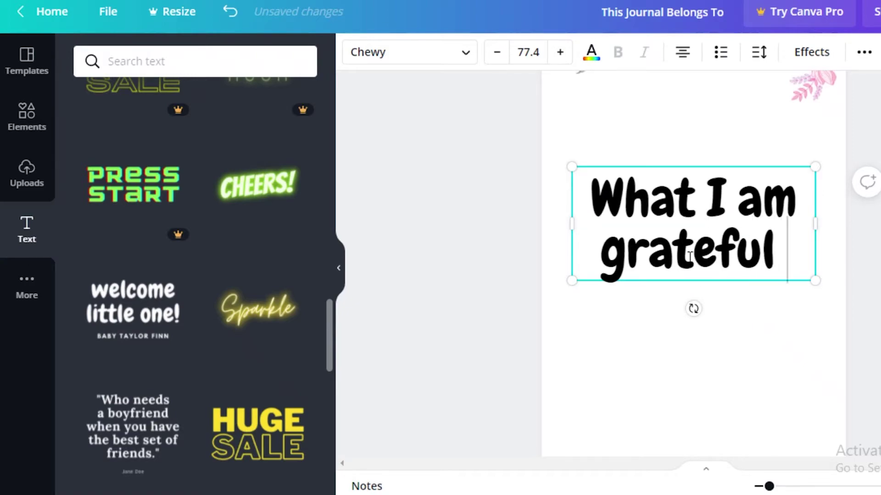
pyautogui.write('for today')
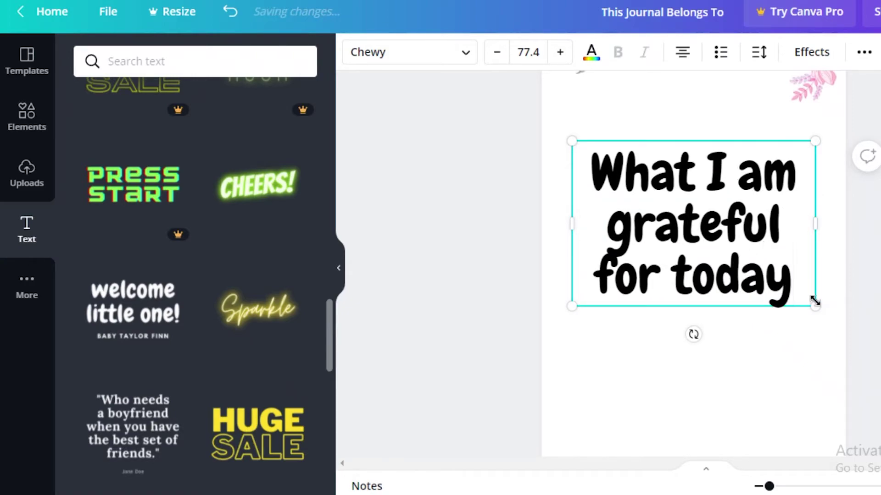
# - Shrink the grateful text to size 25.1 so it fits on one line and place it below the date line
pyautogui.moveTo(815, 306); pyautogui.dragTo(755, 267)
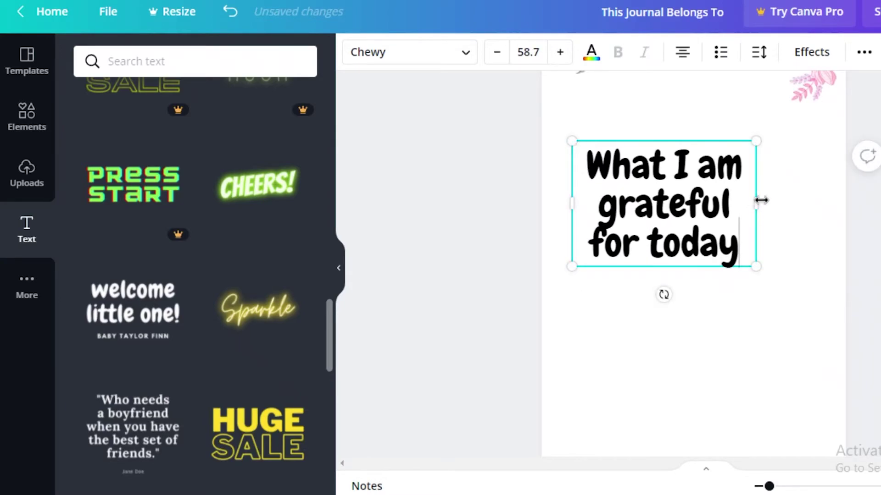
pyautogui.moveTo(762, 200)
pyautogui.mouseDown()
pyautogui.moveTo(854, 167)
pyautogui.moveTo(880, 169)
pyautogui.moveTo(880, 204)
pyautogui.moveTo(770, 203)
pyautogui.mouseUp()
pyautogui.scroll(3, 721, 341)
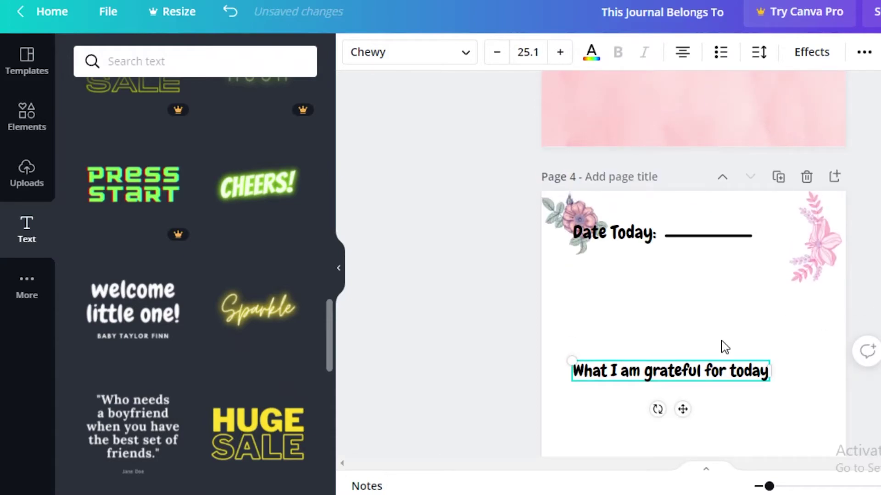
# - Color the "What I am grateful for today" and "Date Today:" texts deep pink and the date line light pink
pyautogui.tripleClick(680, 219)
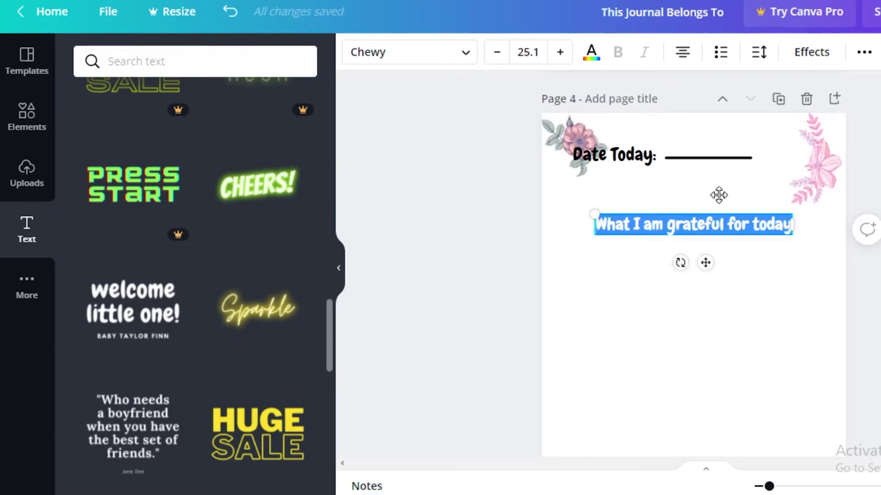
pyautogui.doubleClick(615, 155)
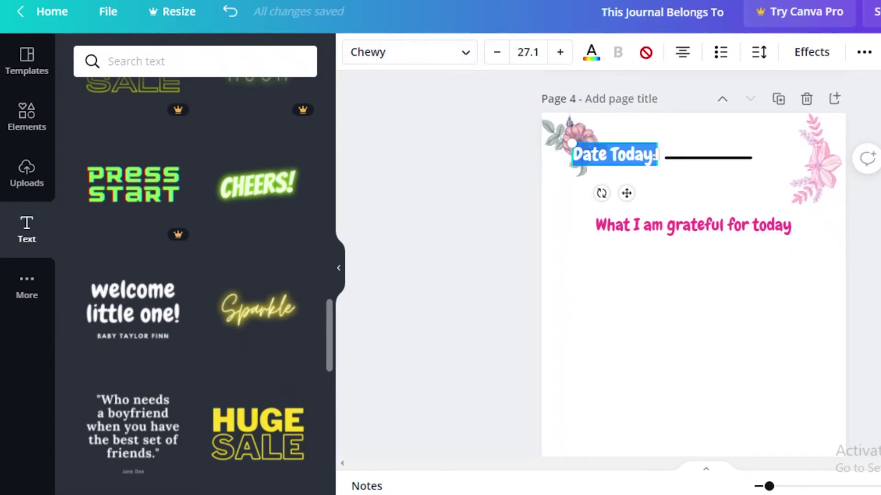
pyautogui.click(592, 52)
pyautogui.click(264, 134)
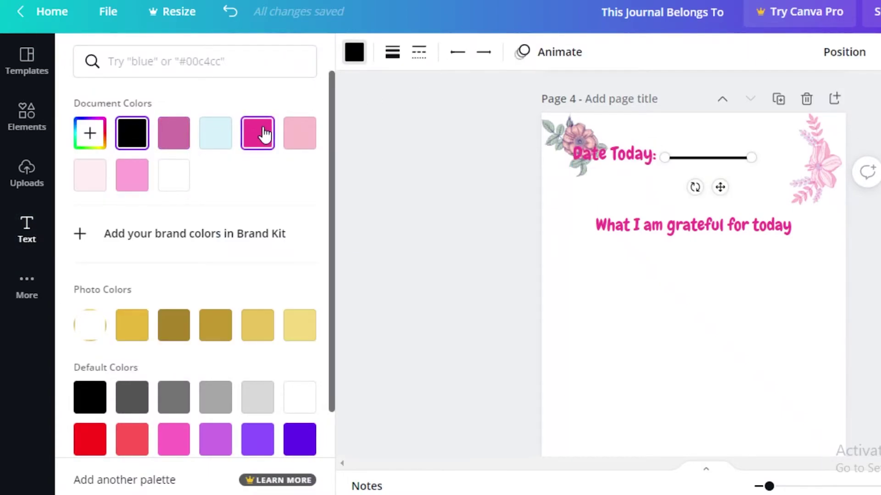
pyautogui.click(264, 134)
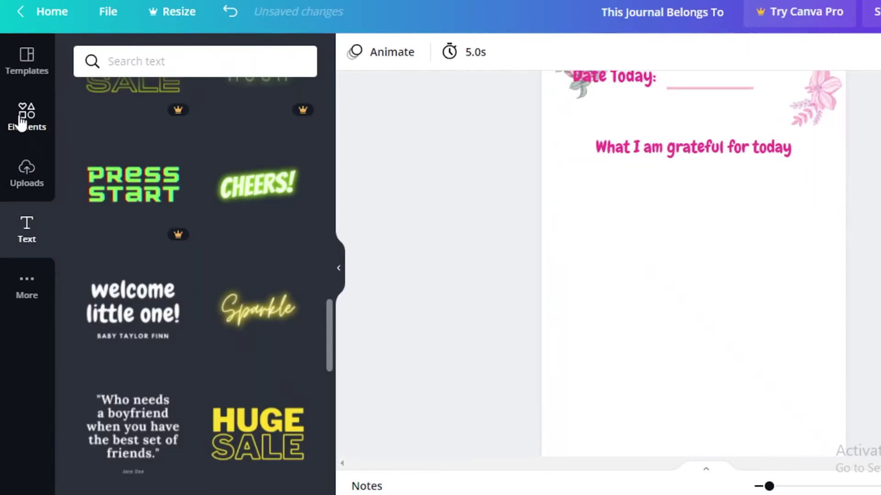
# - Search the graphics for "thick lines"
pyautogui.click(21, 123)
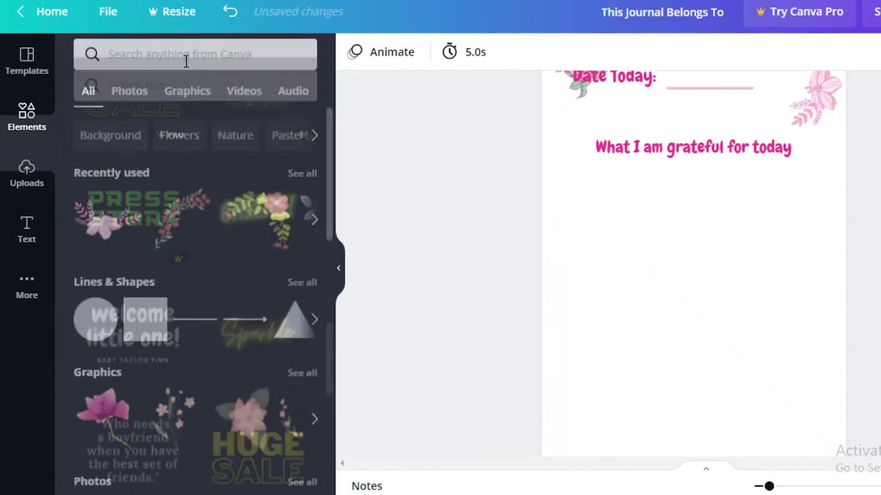
pyautogui.click(220, 61)
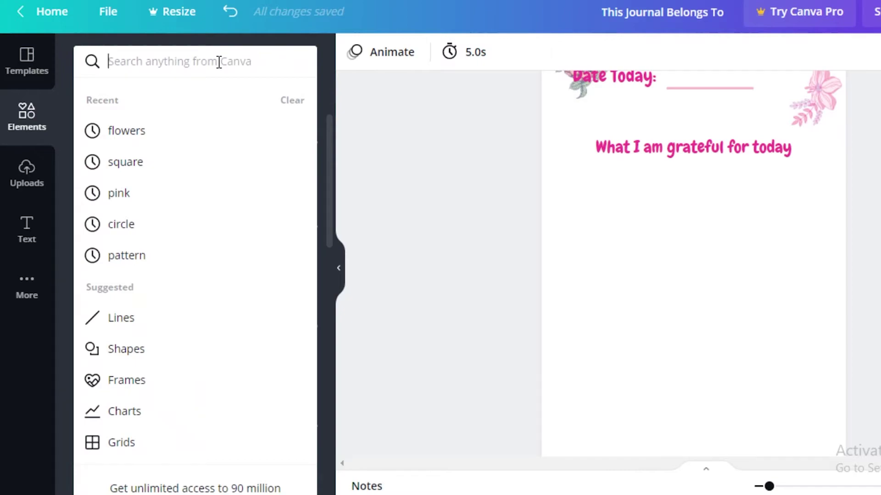
pyautogui.write('thick lines')
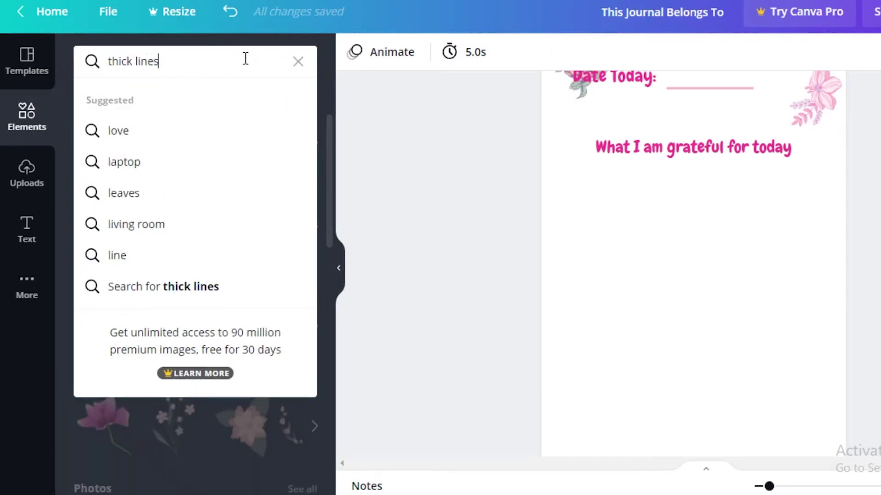
pyautogui.press('Return')
pyautogui.click(179, 98)
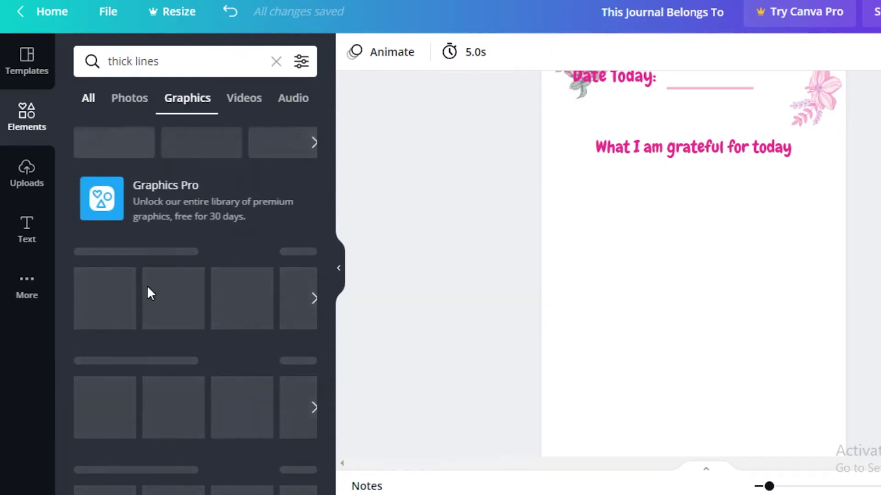
# - Replace a trial lilac and teal brush stroke below the grateful heading with a peach-to-pink brush stroke
pyautogui.click(291, 326)
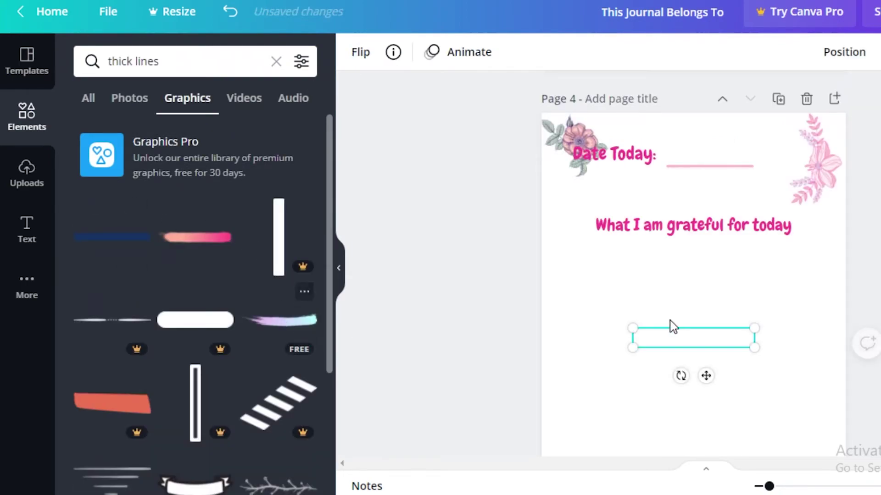
pyautogui.moveTo(693, 347); pyautogui.dragTo(610, 278)
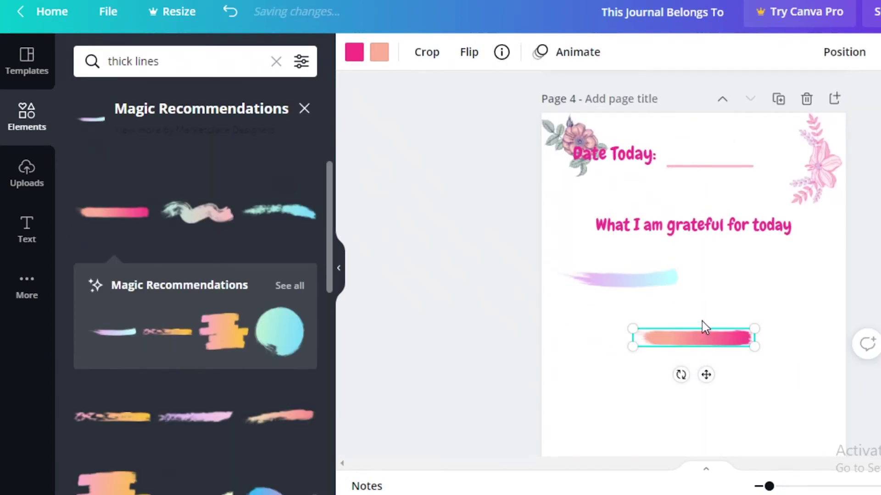
pyautogui.moveTo(701, 324)
pyautogui.mouseDown()
pyautogui.moveTo(757, 277)
pyautogui.moveTo(771, 277)
pyautogui.moveTo(742, 259)
pyautogui.moveTo(737, 271)
pyautogui.mouseUp()
pyautogui.click(638, 281)
pyautogui.press('Delete')
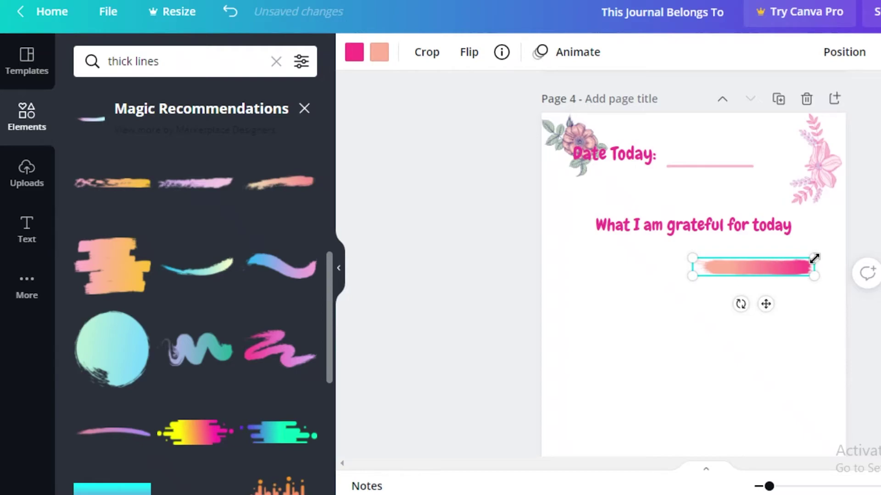
# - Enlarge the peach-to-pink brush stroke and change its hot pink color to the lighter pink from the document colors
pyautogui.moveTo(814, 258); pyautogui.dragTo(839, 231)
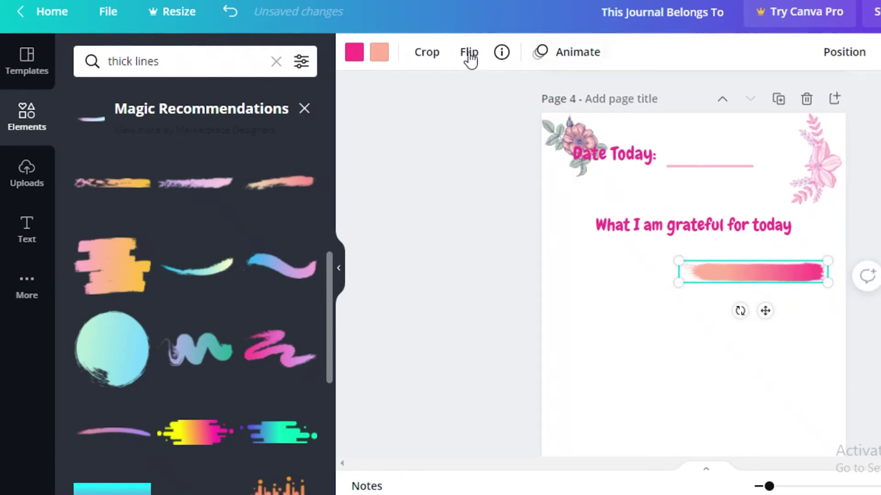
pyautogui.click(354, 53)
pyautogui.click(183, 176)
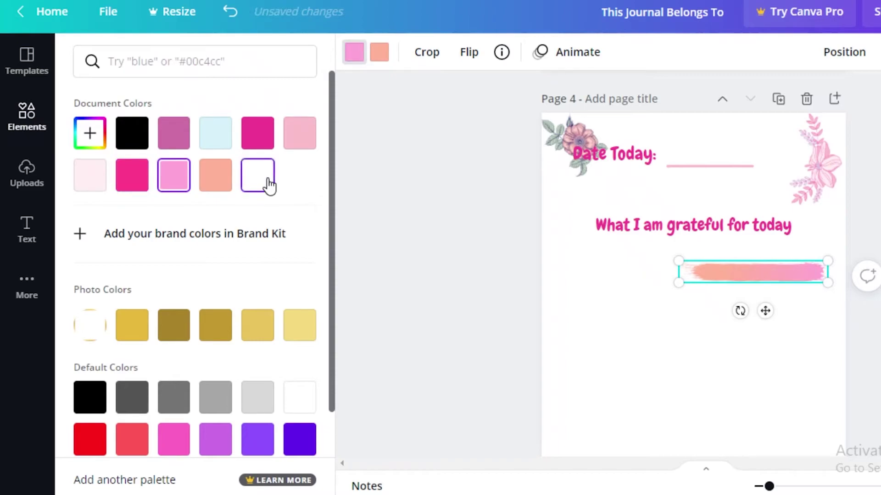
# - Change the brush stroke's peach color to the palest pink from the document colors
pyautogui.click(377, 53)
pyautogui.click(300, 133)
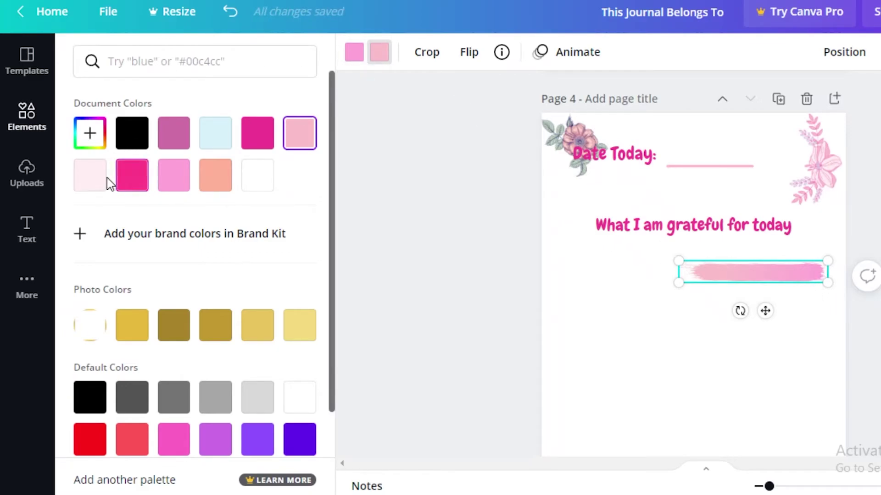
pyautogui.click(87, 179)
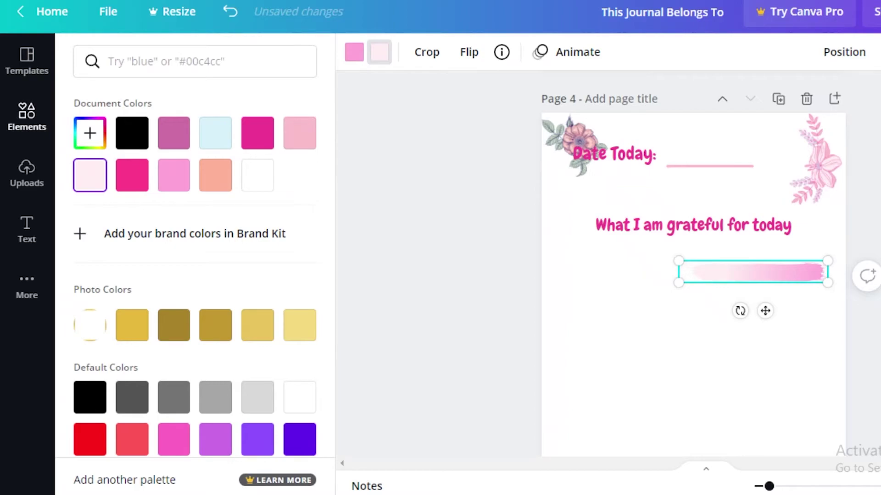
pyautogui.click(856, 323)
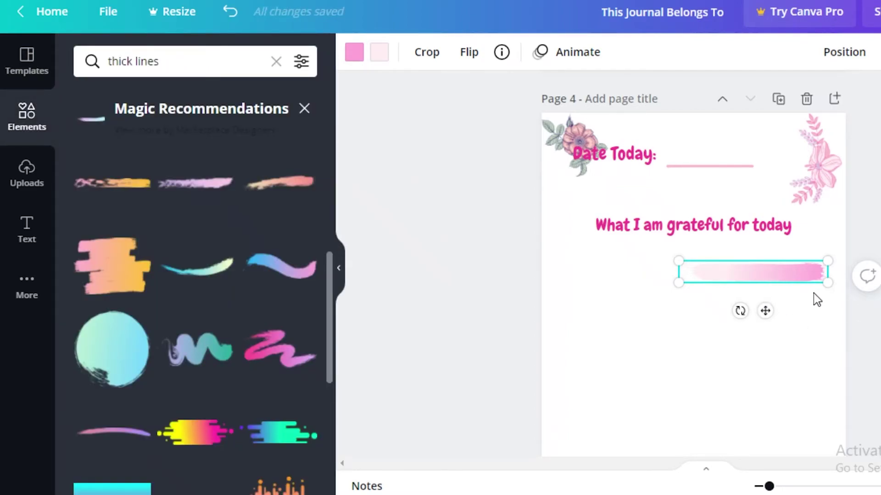
# - Duplicate the pink brush stroke and arrange four strokes in a two-by-two grid below the grateful heading
pyautogui.hotkey('ctrl', 'd')
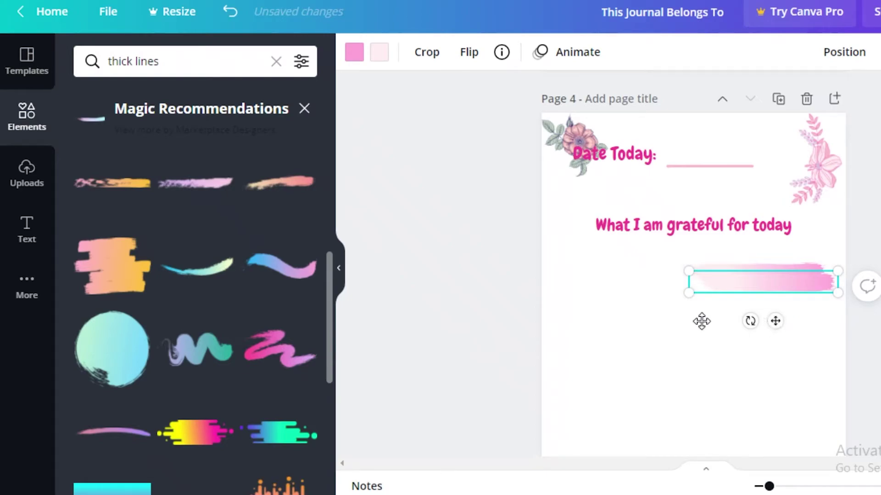
pyautogui.moveTo(702, 321)
pyautogui.mouseDown()
pyautogui.moveTo(615, 304)
pyautogui.moveTo(612, 345)
pyautogui.mouseUp()
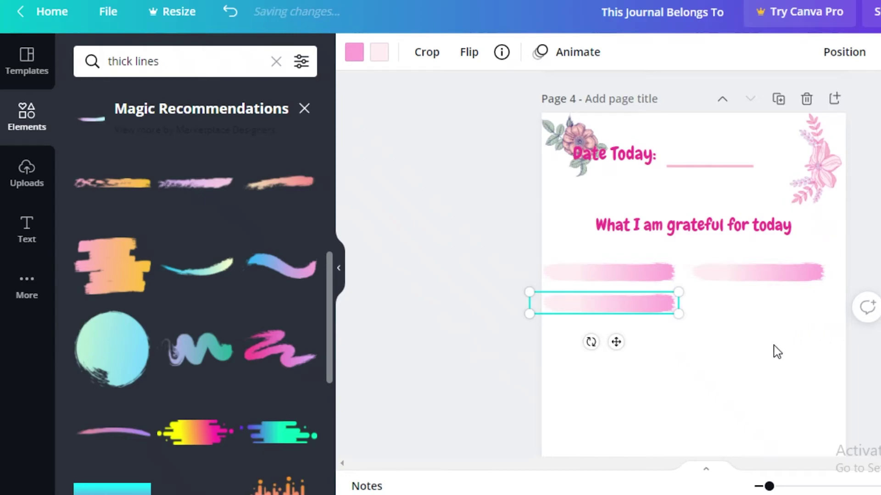
pyautogui.moveTo(615, 342)
pyautogui.mouseDown()
pyautogui.moveTo(615, 352)
pyautogui.moveTo(780, 350)
pyautogui.moveTo(767, 351)
pyautogui.mouseUp()
pyautogui.click(781, 232)
pyautogui.click(786, 271)
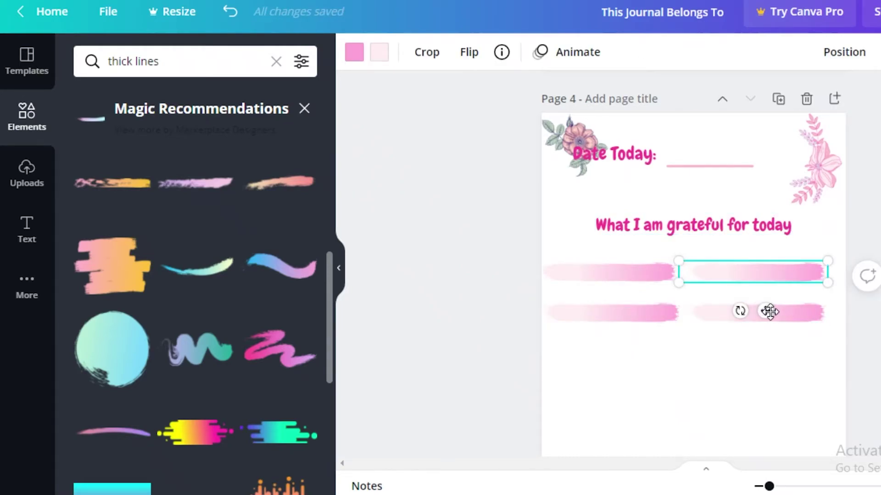
pyautogui.moveTo(769, 311); pyautogui.dragTo(774, 311)
pyautogui.scroll(-2, 777, 311)
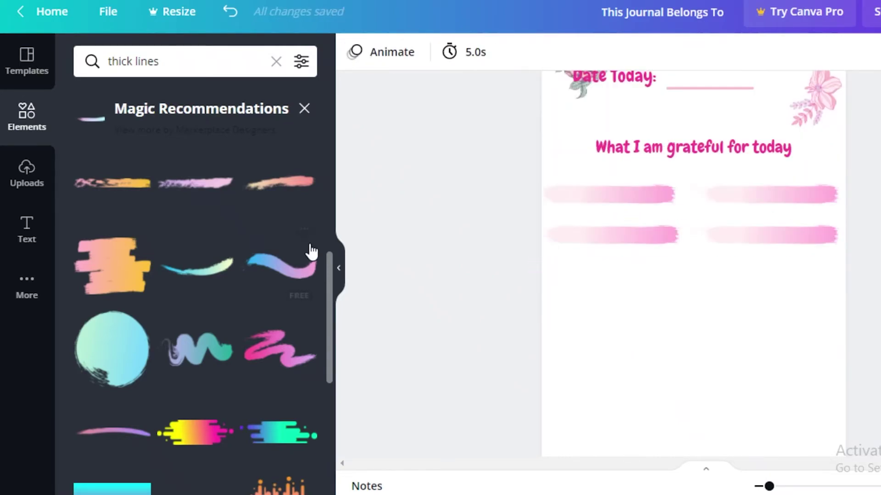
# - Copy the grateful heading below the brush strokes and change its text to "What negative emotions do I feel"
pyautogui.click(699, 157)
pyautogui.moveTo(706, 185)
pyautogui.mouseDown()
pyautogui.moveTo(706, 329)
pyautogui.moveTo(706, 317)
pyautogui.mouseUp()
pyautogui.doubleClick(702, 283)
pyautogui.hotkey('ctrl', 'a')
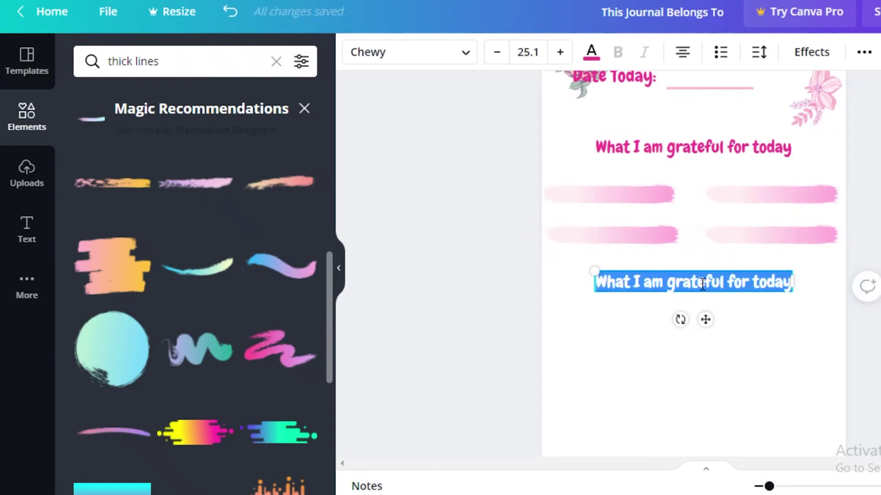
pyautogui.write('What negative emotions do I feel')
pyautogui.click(623, 233)
pyautogui.press('Escape')
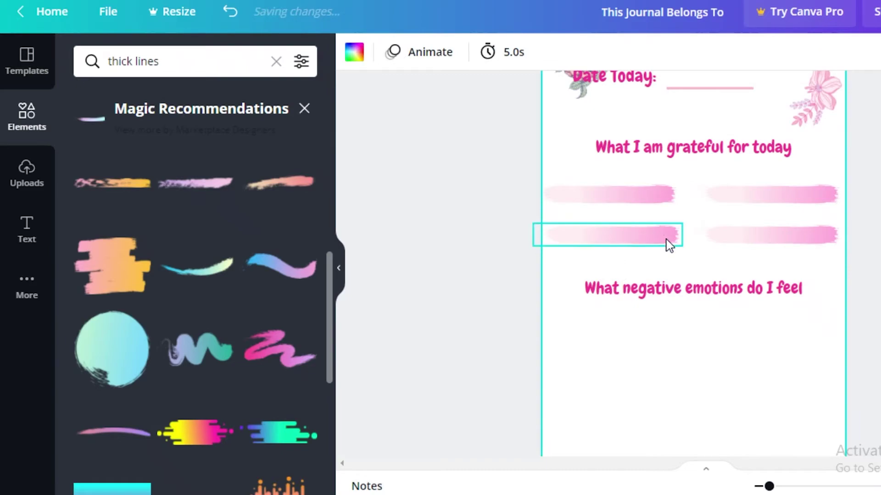
# - Place four brush stroke copies below the negative emotions heading and add a "How can I overcome them" heading with a large brush stroke
pyautogui.moveTo(651, 252)
pyautogui.mouseDown()
pyautogui.moveTo(625, 284)
pyautogui.moveTo(620, 367)
pyautogui.mouseUp()
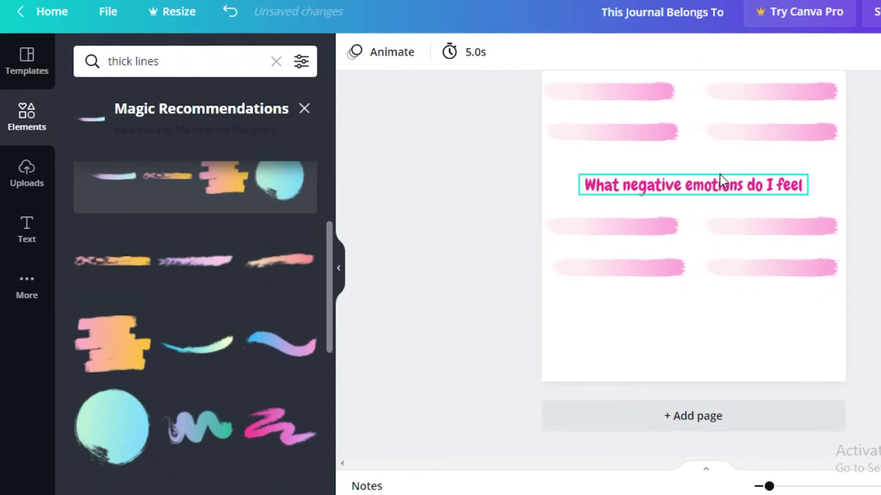
pyautogui.click(720, 176)
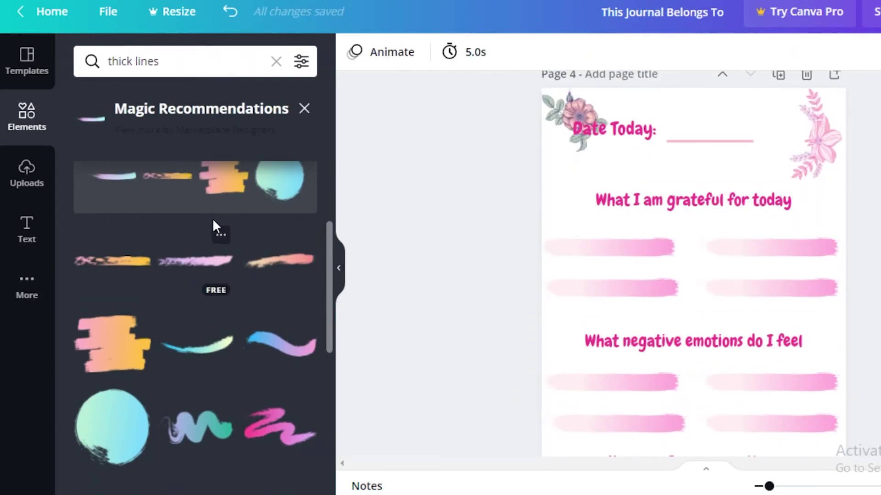
# - Add a light pink dashed line under the grateful heading, fit it to the text and repeat it under the other headings
pyautogui.scroll(-2, 213, 220)
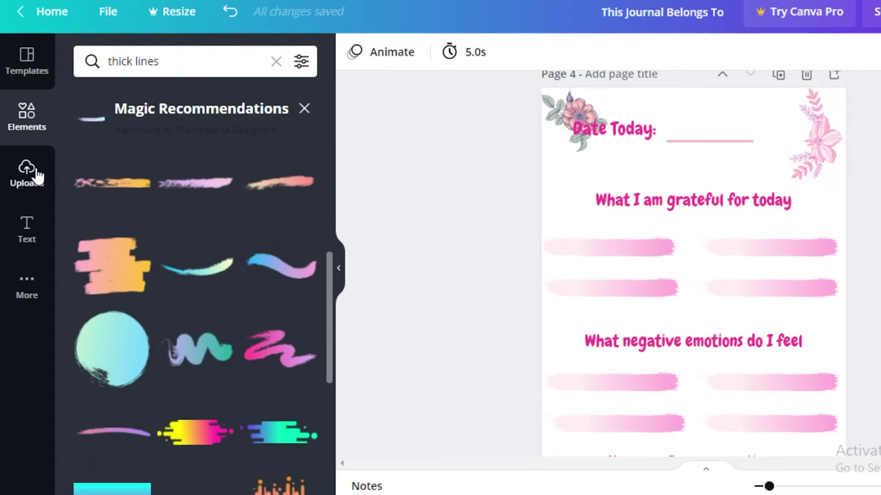
pyautogui.click(48, 133)
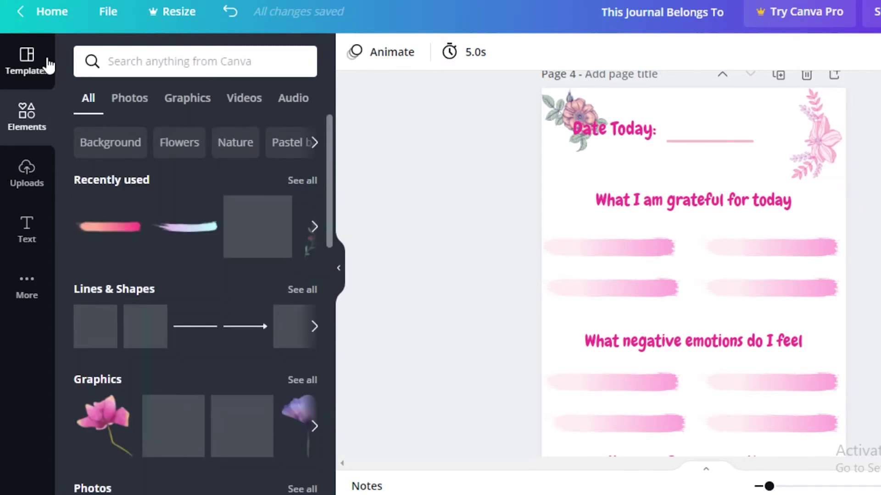
pyautogui.click(98, 294)
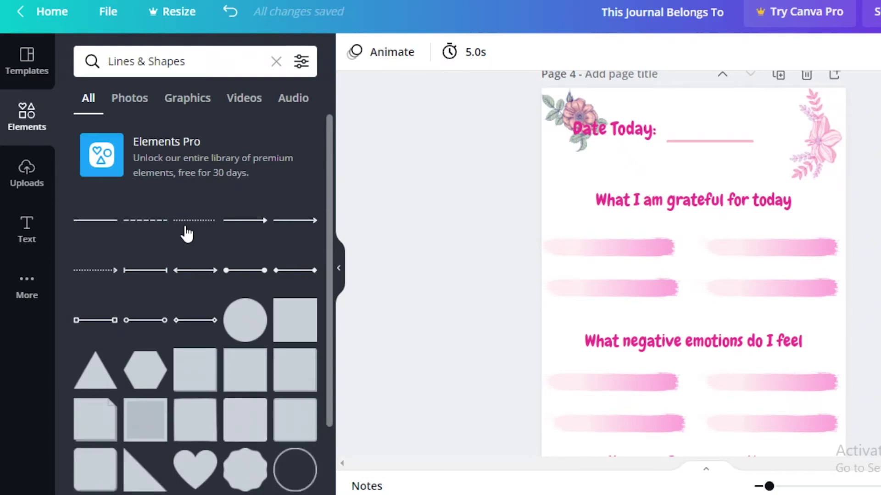
pyautogui.click(150, 227)
pyautogui.moveTo(695, 302); pyautogui.dragTo(688, 214)
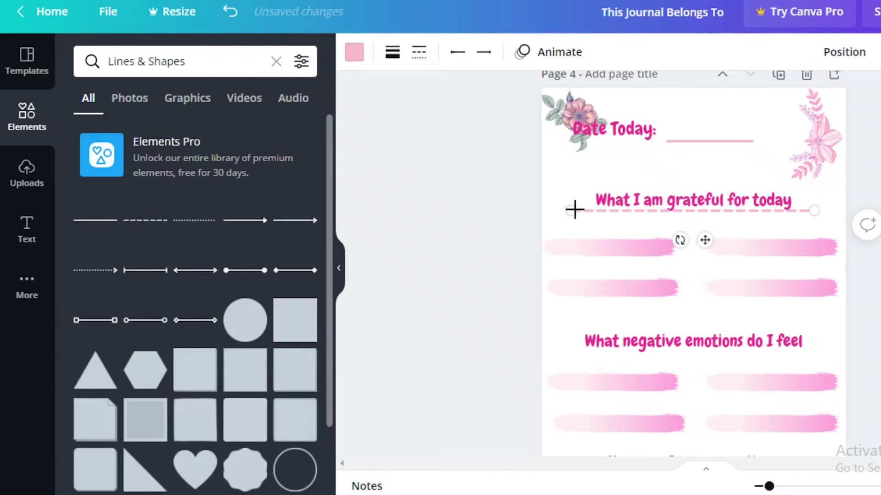
pyautogui.moveTo(575, 209); pyautogui.dragTo(607, 220)
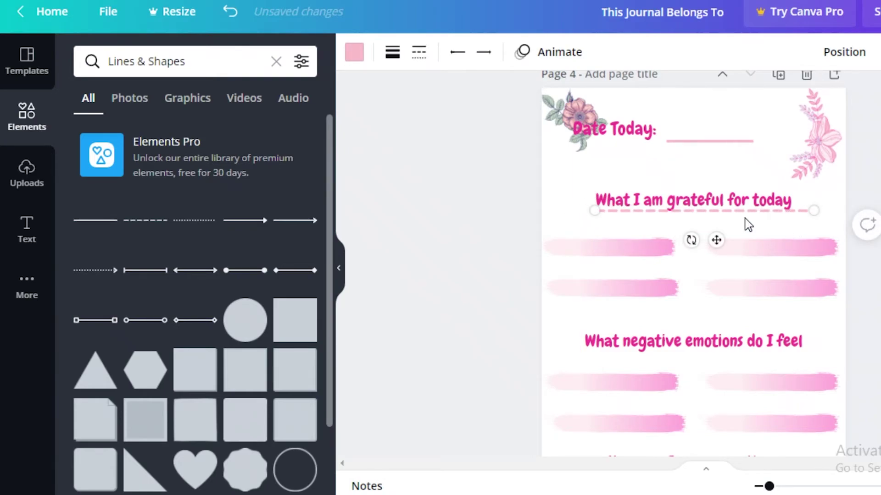
pyautogui.moveTo(744, 219); pyautogui.dragTo(733, 217)
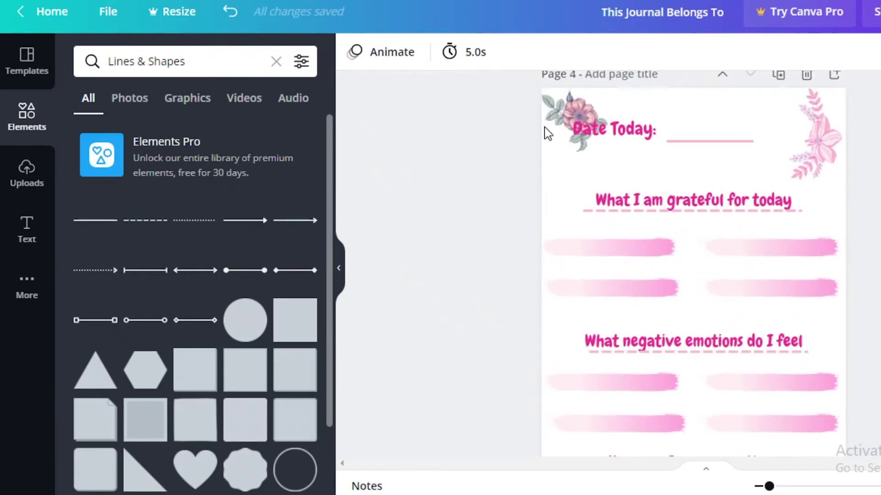
# - Duplicate the completed daily page six times to make pages 5 through 10
pyautogui.scroll(3, 394, 106)
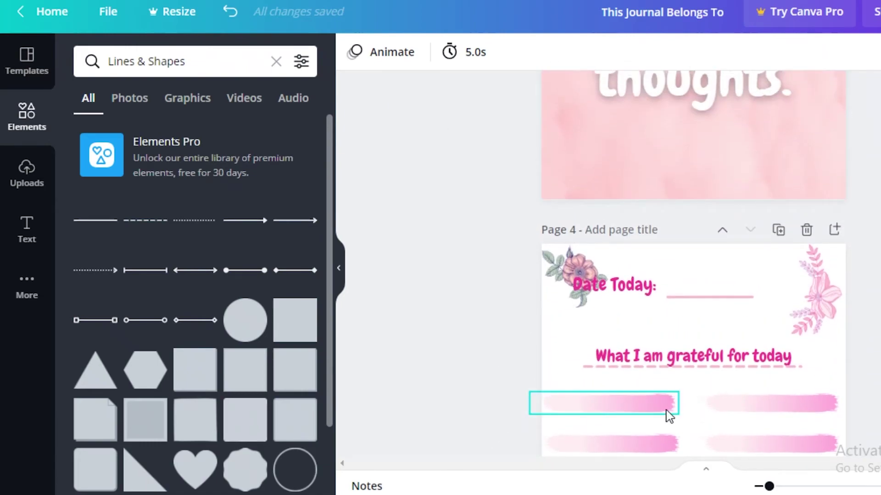
pyautogui.scroll(-5, 511, 238)
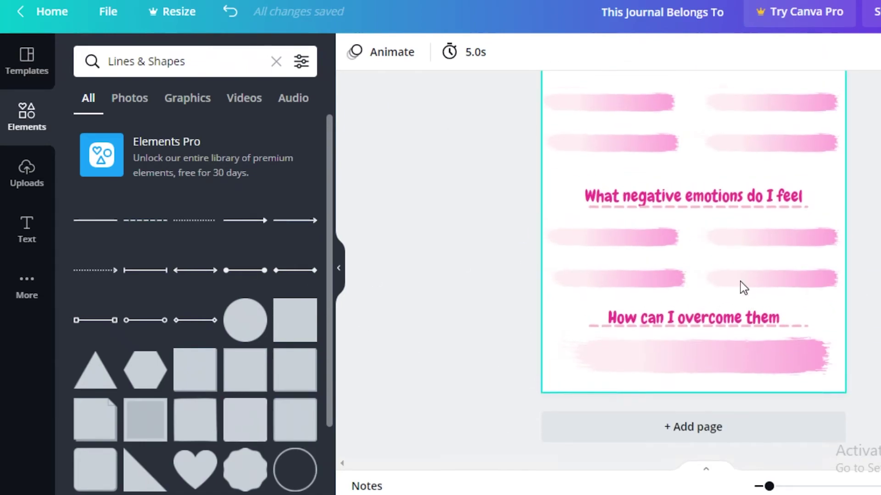
pyautogui.scroll(6, 740, 282)
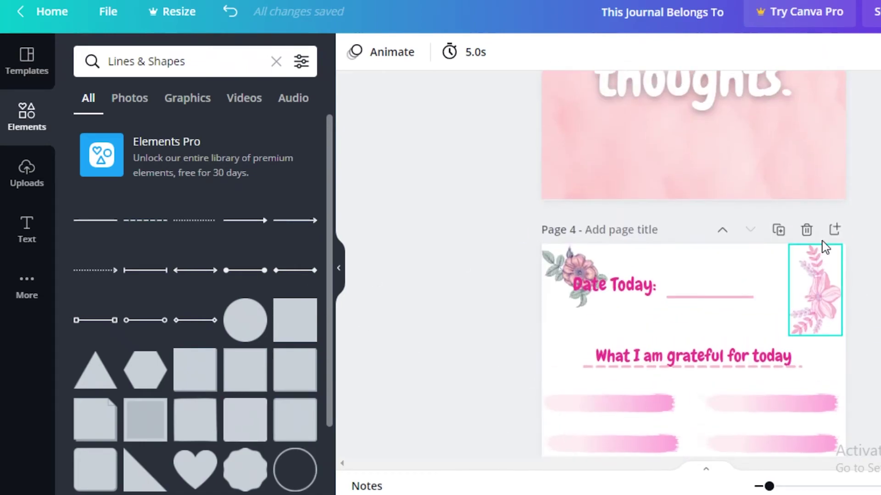
pyautogui.click(780, 233)
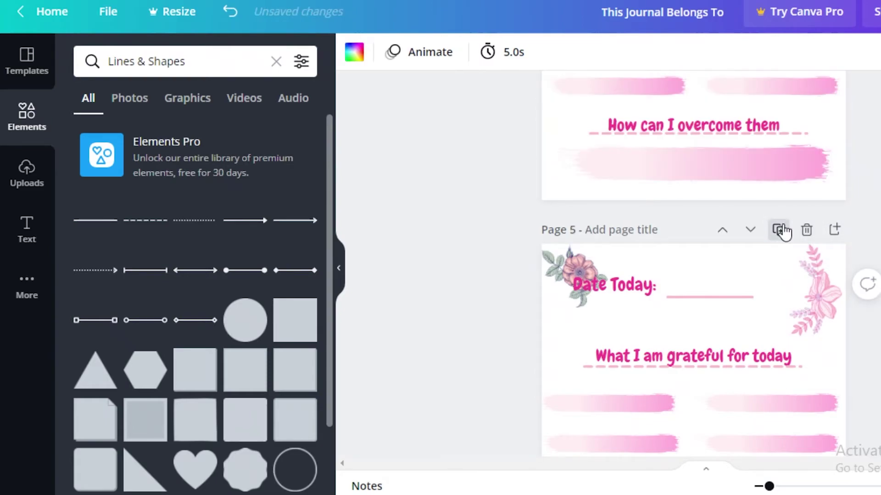
pyautogui.click(780, 233)
pyautogui.click(780, 232)
pyautogui.click(785, 256)
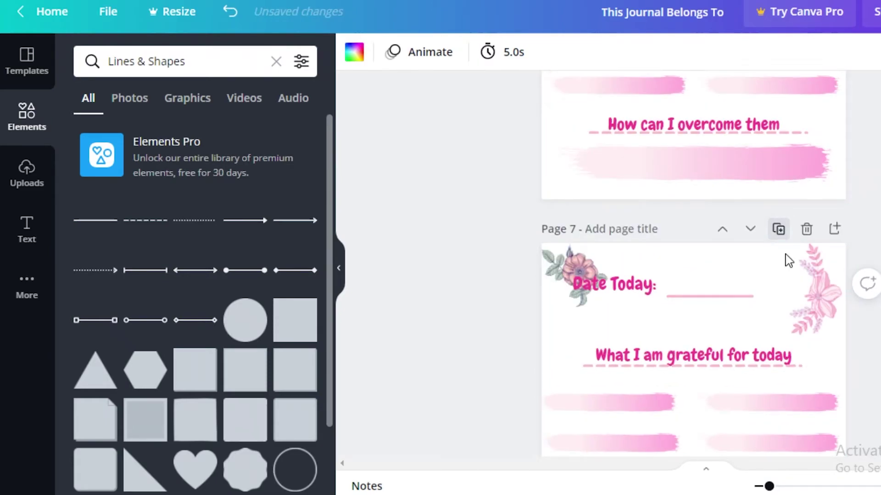
pyautogui.click(785, 255)
pyautogui.click(781, 254)
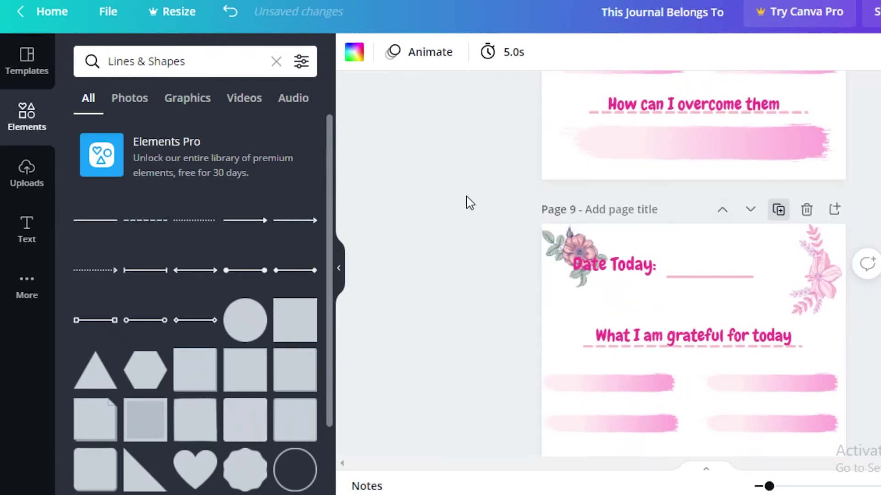
# - Add a blank page after page 10
pyautogui.scroll(-3, 747, 309)
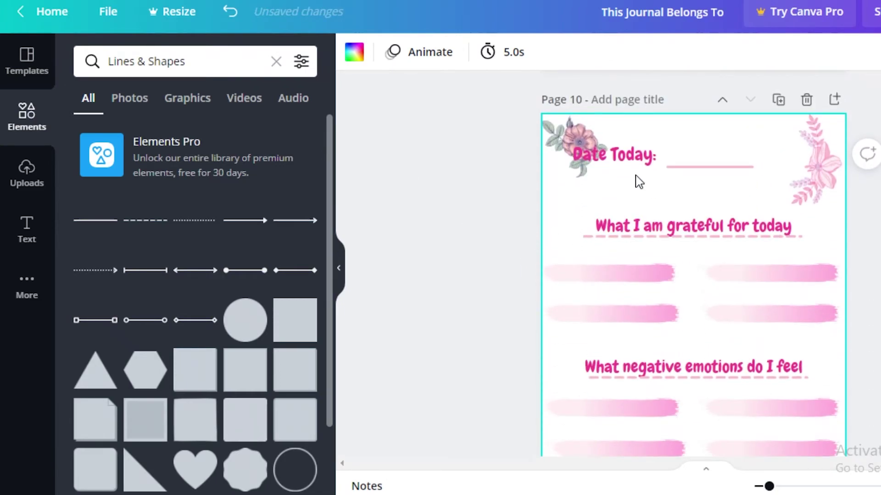
pyautogui.scroll(-4, 710, 246)
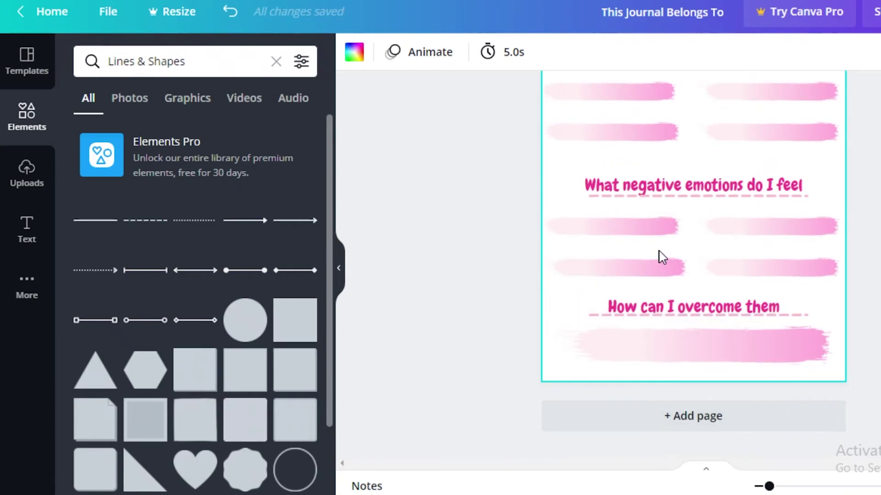
pyautogui.scroll(5, 843, 236)
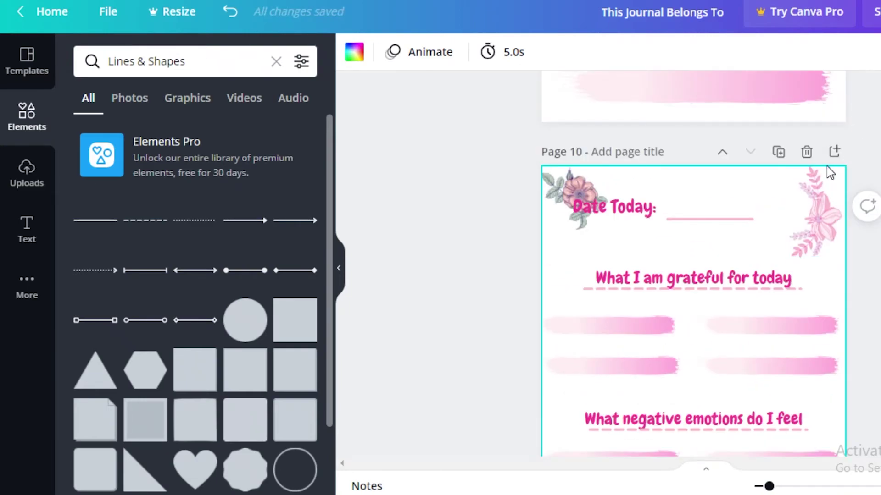
pyautogui.click(833, 125)
pyautogui.scroll(6, 661, 244)
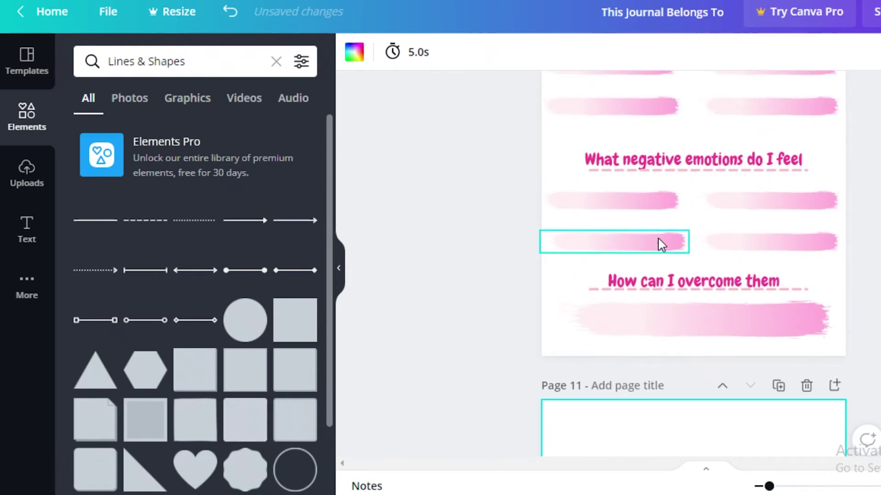
pyautogui.click(670, 330)
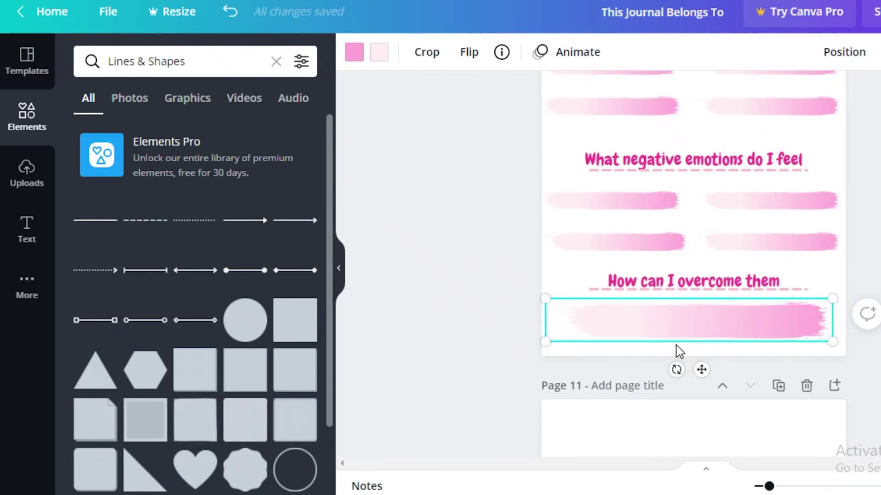
pyautogui.hotkey('ctrl', 'd')
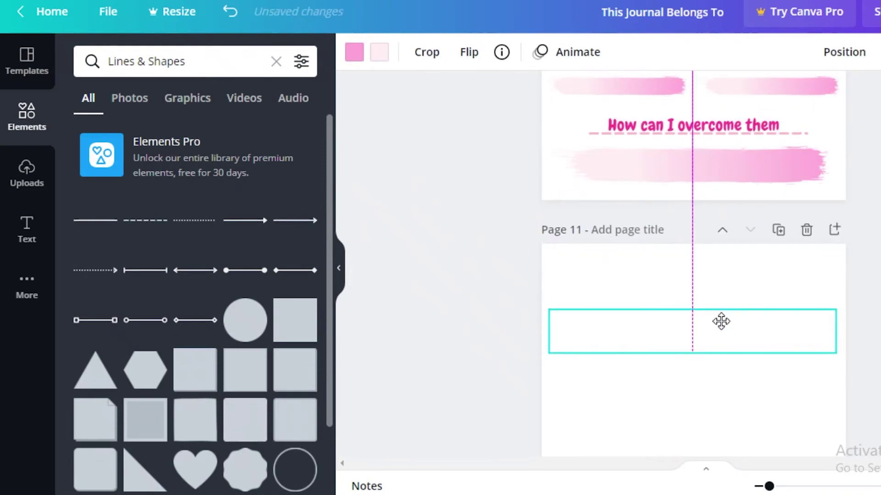
pyautogui.moveTo(721, 321); pyautogui.dragTo(720, 310)
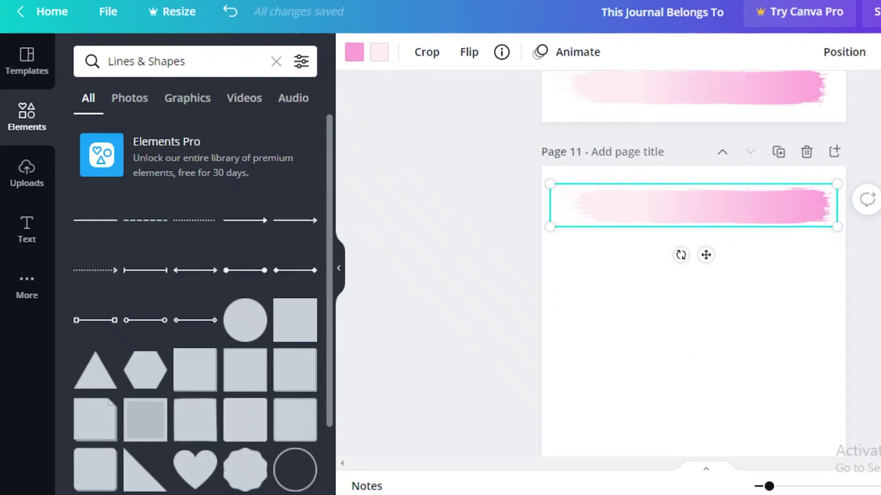
pyautogui.press('Delete')
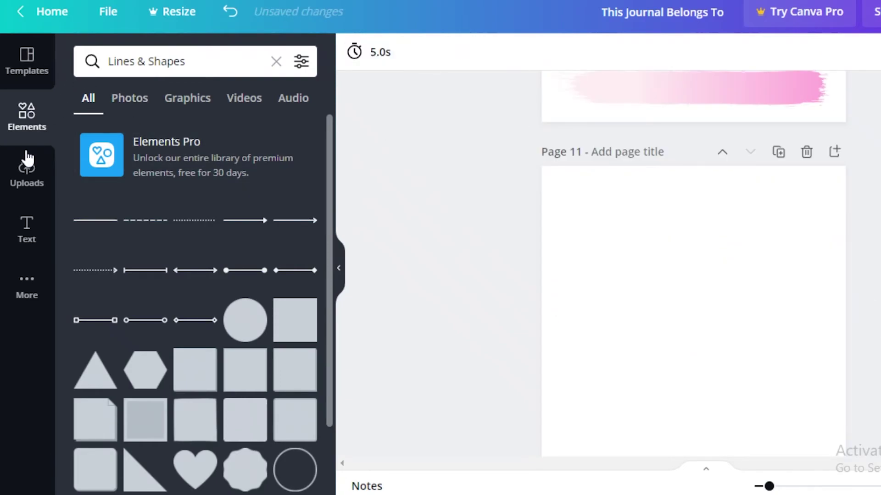
# - Search the elements for "circle", add the pastel gradient circle and place it small in the upper-left corner of page 11
pyautogui.click(44, 195)
pyautogui.click(18, 122)
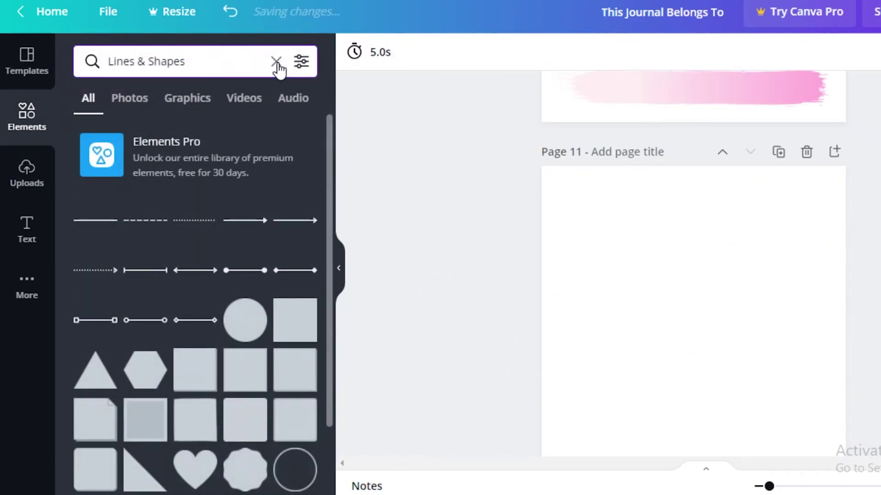
pyautogui.click(275, 62)
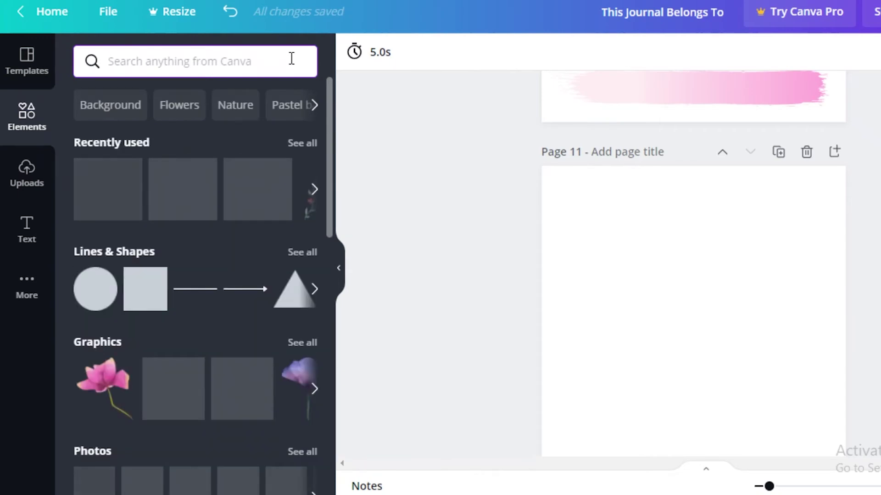
pyautogui.write('circle')
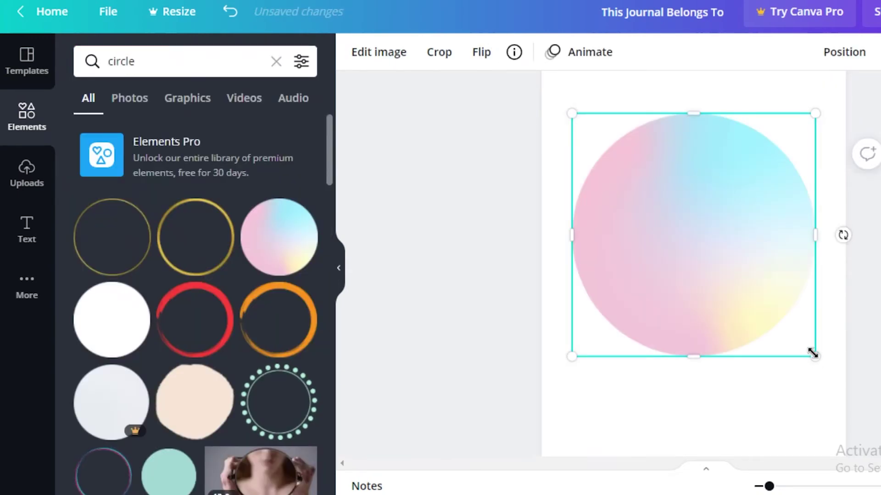
pyautogui.moveTo(811, 354); pyautogui.dragTo(618, 257)
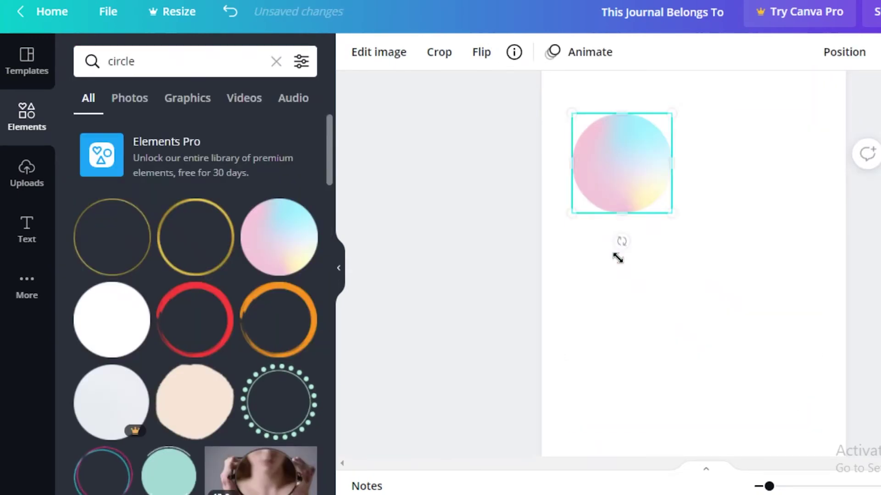
pyautogui.scroll(5, 690, 349)
pyautogui.moveTo(626, 376); pyautogui.dragTo(611, 280)
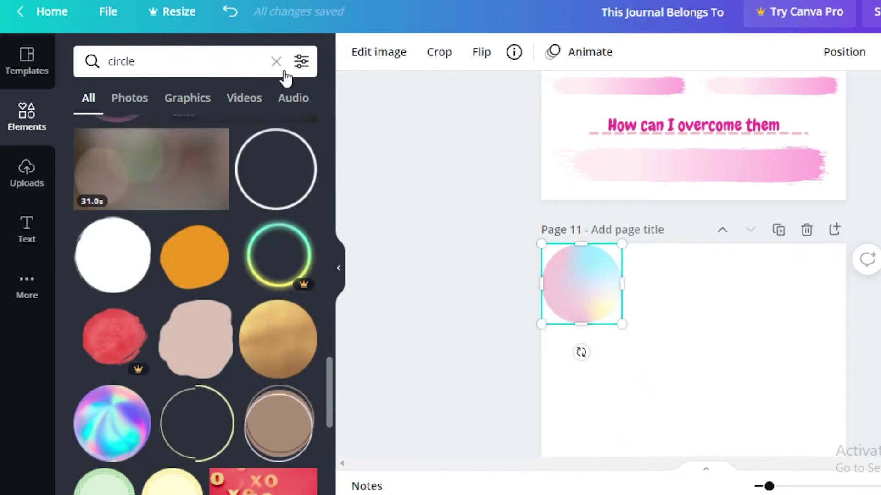
# - Search the elements for "thick line" and browse the recommended gradient brush strokes for the page 11 header
pyautogui.click(276, 62)
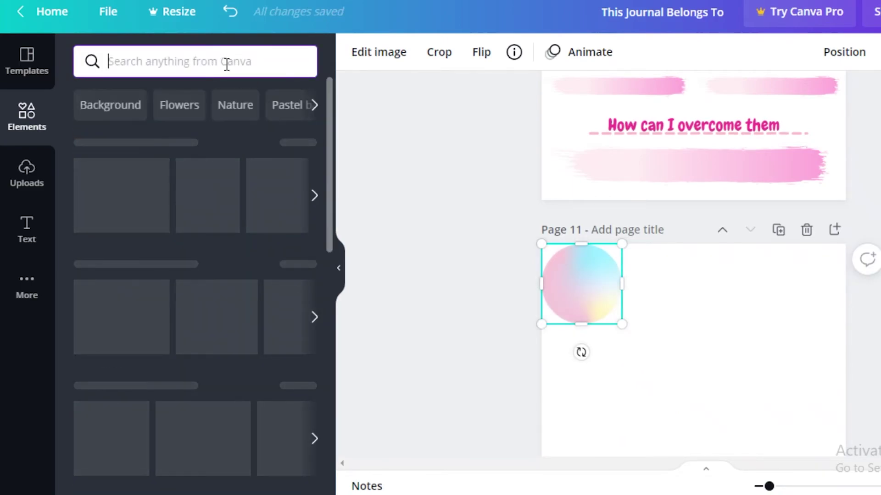
pyautogui.write('thick line')
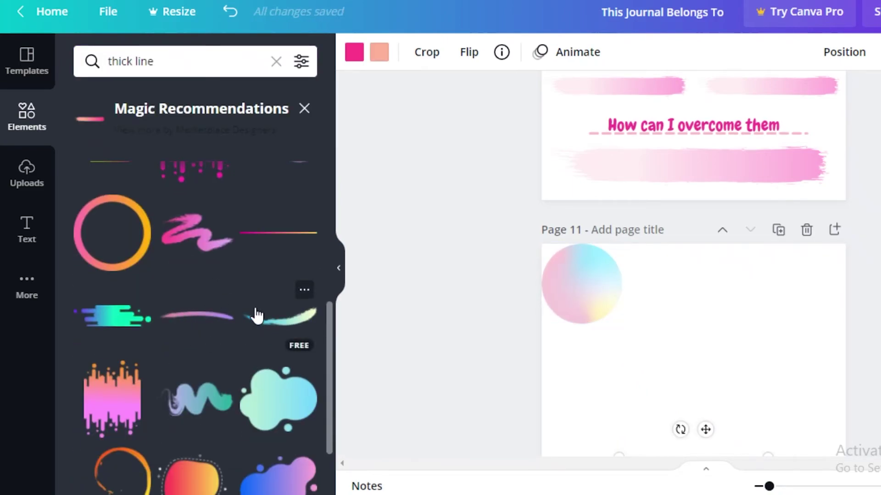
pyautogui.scroll(3, 190, 301)
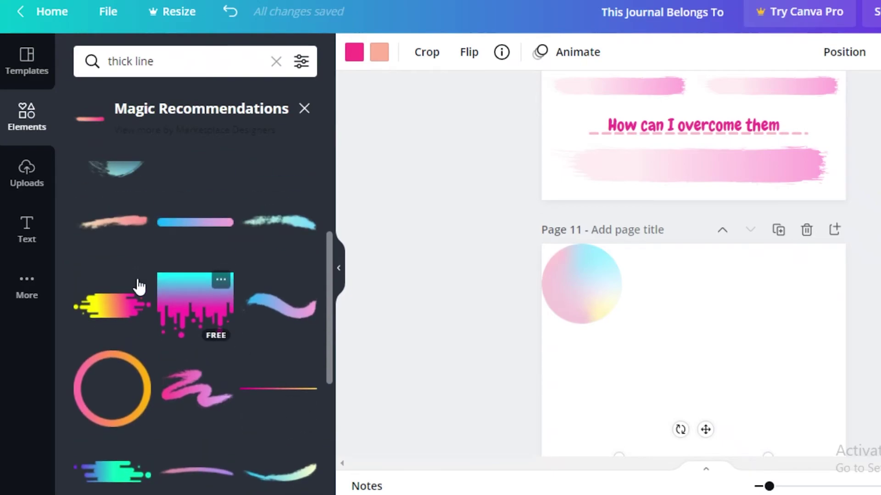
pyautogui.scroll(-2, 137, 276)
pyautogui.scroll(2, 138, 276)
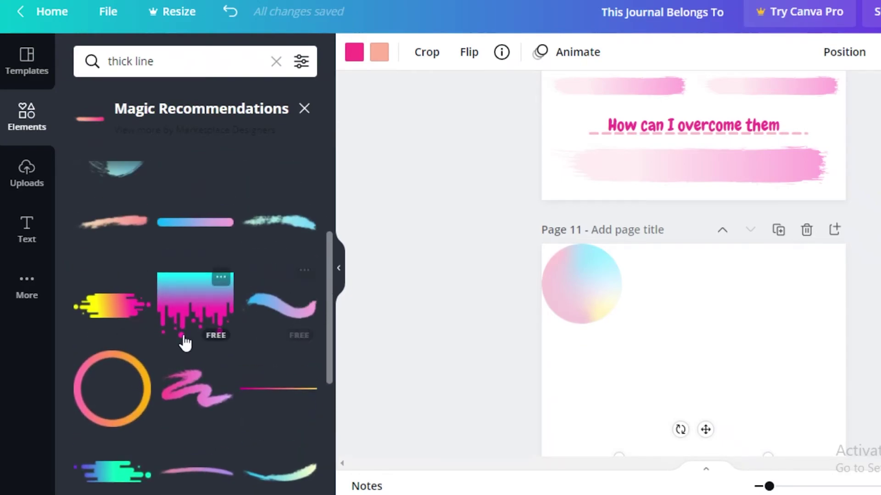
pyautogui.scroll(-5, 185, 343)
pyautogui.scroll(-2, 202, 309)
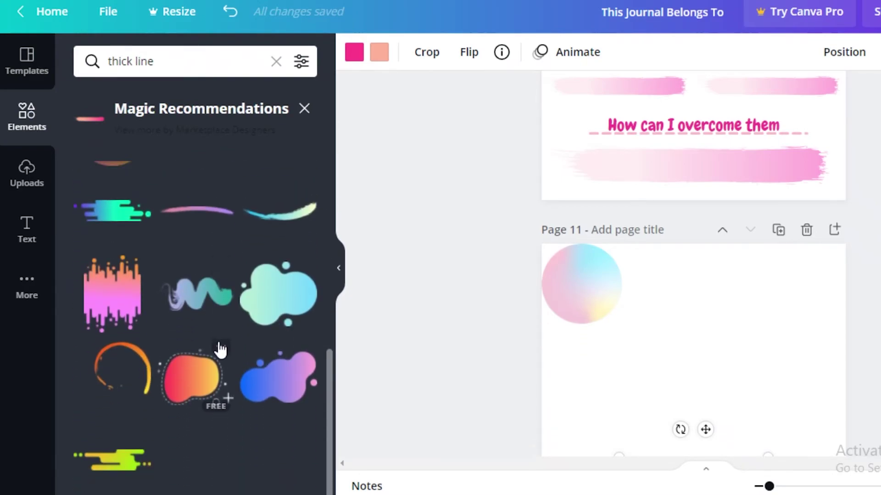
pyautogui.scroll(10, 220, 350)
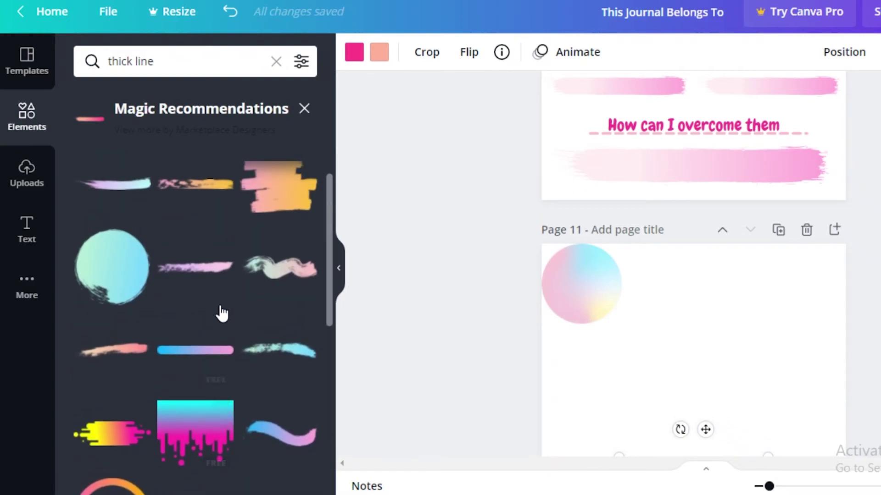
pyautogui.scroll(1, 247, 307)
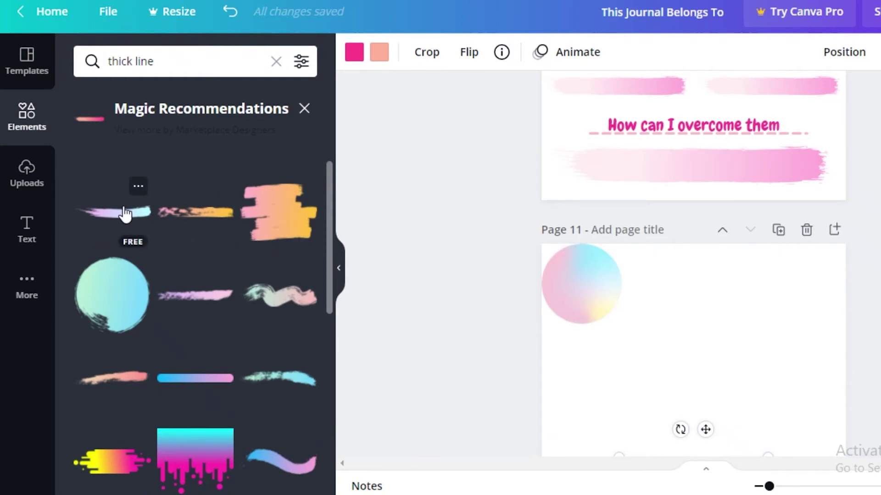
pyautogui.scroll(7, 746, 275)
pyautogui.scroll(-10, 414, 143)
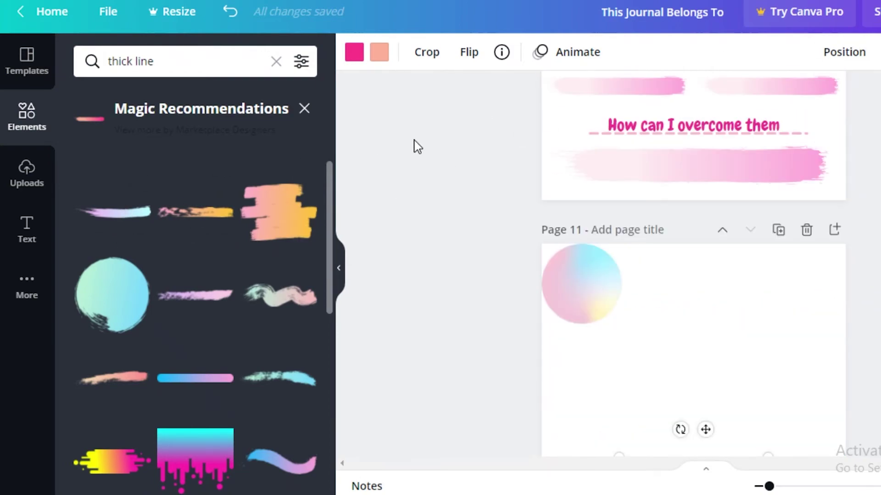
pyautogui.scroll(3, 781, 324)
pyautogui.scroll(-4, 782, 324)
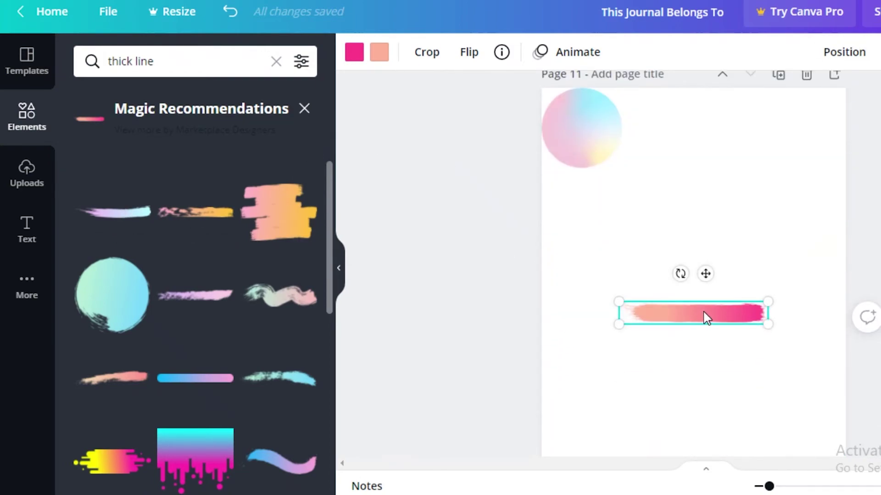
# - Replace the orange-pink stroke on page 11 with the purple-pink brush stroke, stretched across the page top over the circle
pyautogui.press('Delete')
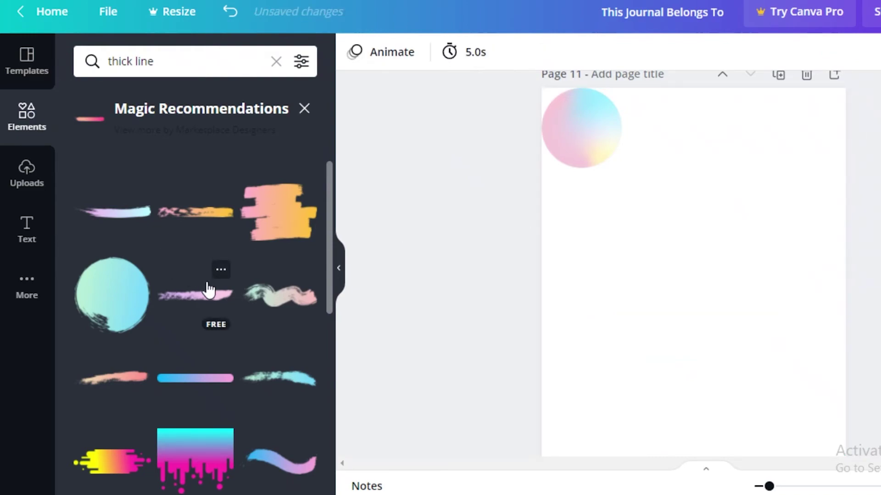
pyautogui.click(208, 303)
pyautogui.moveTo(691, 320)
pyautogui.mouseDown()
pyautogui.moveTo(672, 181)
pyautogui.moveTo(680, 124)
pyautogui.mouseUp()
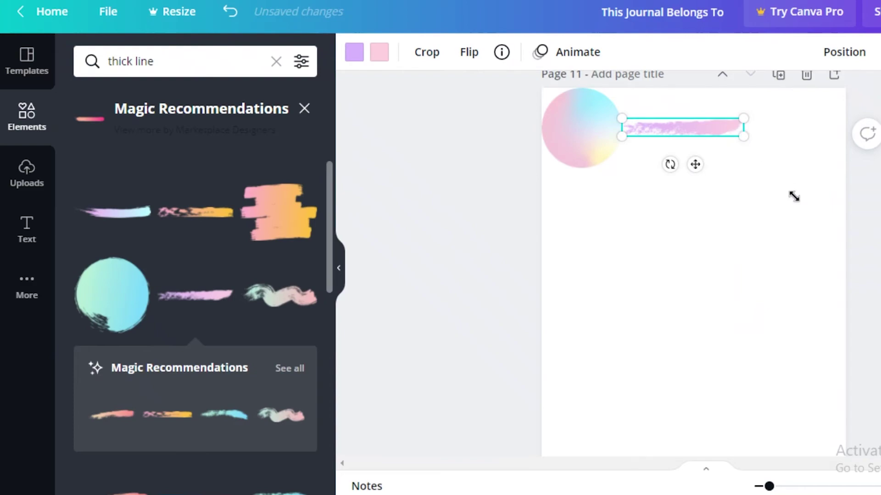
pyautogui.moveTo(794, 197); pyautogui.dragTo(819, 166)
pyautogui.moveTo(818, 159)
pyautogui.mouseDown()
pyautogui.moveTo(720, 148)
pyautogui.moveTo(722, 140)
pyautogui.mouseUp()
pyautogui.click(378, 220)
pyautogui.scroll(4, 378, 220)
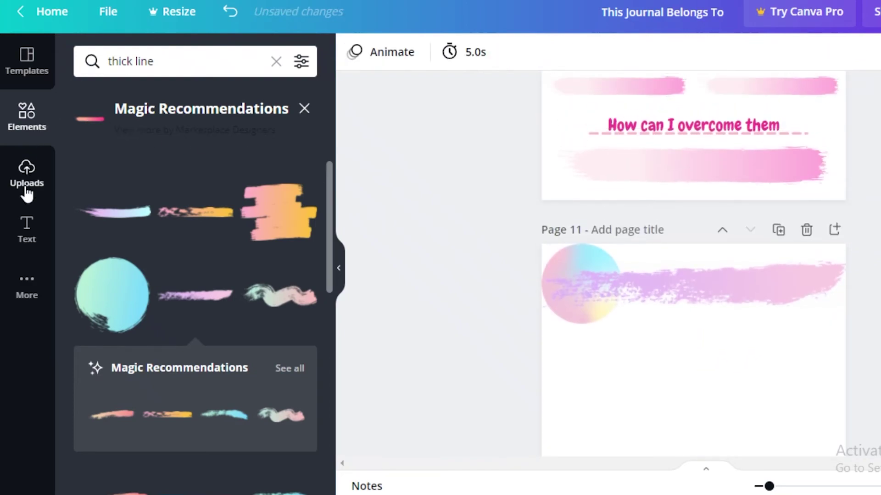
# - Add the "welcome little one!" text design to page 11 and change its wording to "FEELING CATHARSIS"
pyautogui.click(27, 226)
pyautogui.click(133, 311)
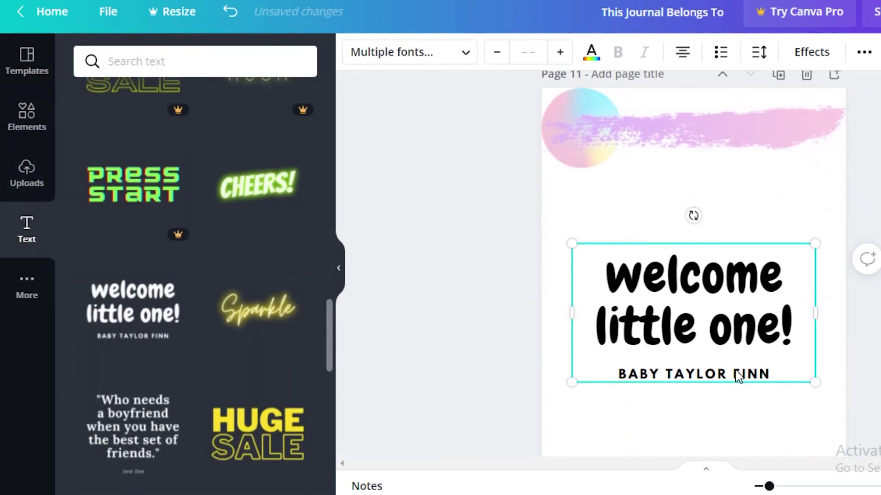
pyautogui.doubleClick(693, 329)
pyautogui.write('RANDOM')
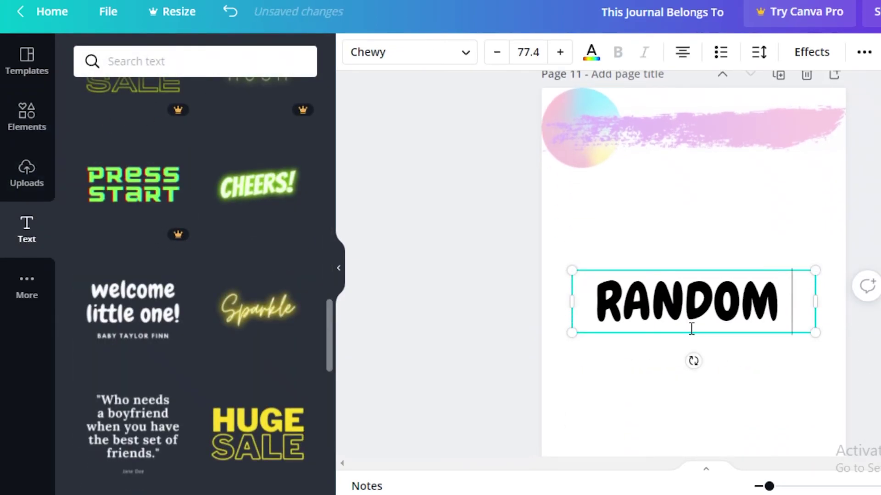
pyautogui.hotkey('ctrl', 'BackSpace')
pyautogui.write('FEELING CATHARSIS')
# - Shrink the "FEELING CATHARSIS" heading to size 35.1 and place it on the purple-pink stroke beside the circle
pyautogui.moveTo(820, 299)
pyautogui.mouseDown()
pyautogui.moveTo(880, 301)
pyautogui.moveTo(761, 152)
pyautogui.moveTo(746, 111)
pyautogui.mouseUp()
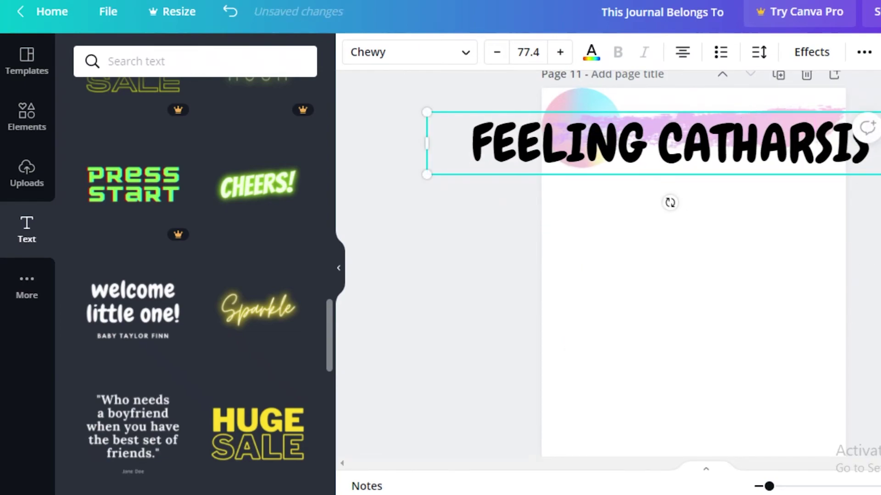
pyautogui.moveTo(800, 173); pyautogui.dragTo(643, 143)
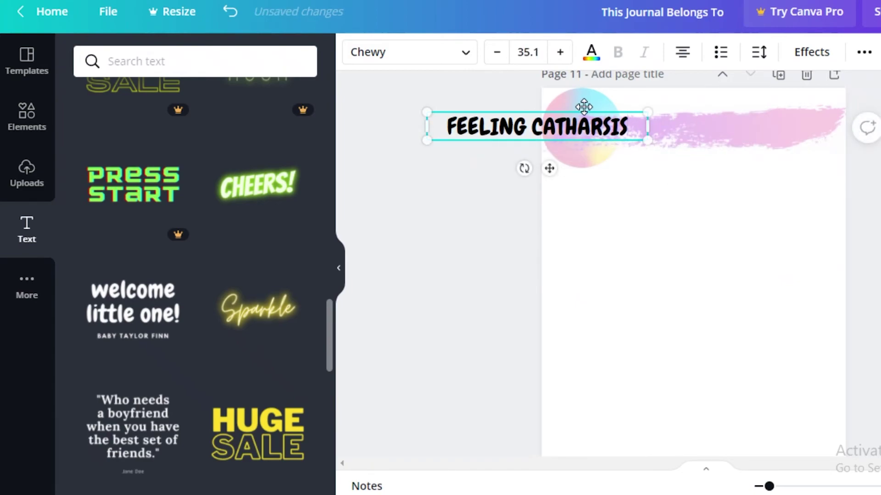
pyautogui.moveTo(572, 110)
pyautogui.mouseDown()
pyautogui.moveTo(806, 125)
pyautogui.moveTo(763, 113)
pyautogui.mouseUp()
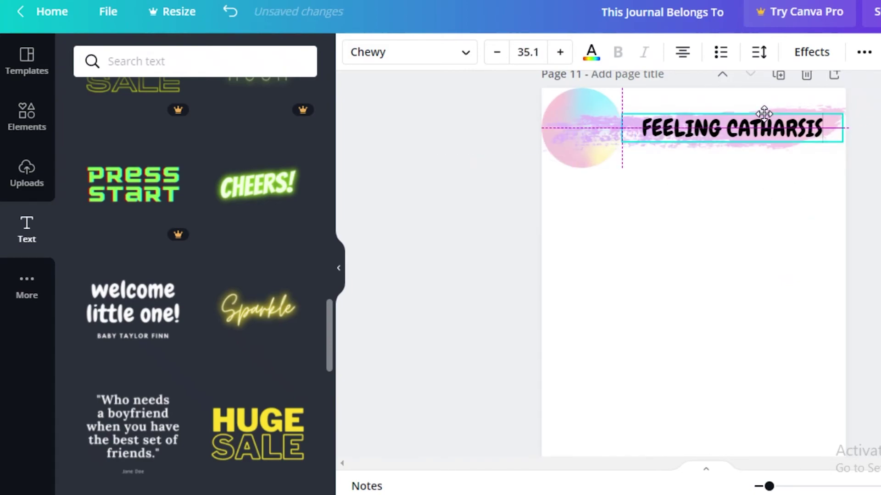
# - Color the "FEELING CATHARSIS" heading dark pink from the document colors
pyautogui.doubleClick(736, 135)
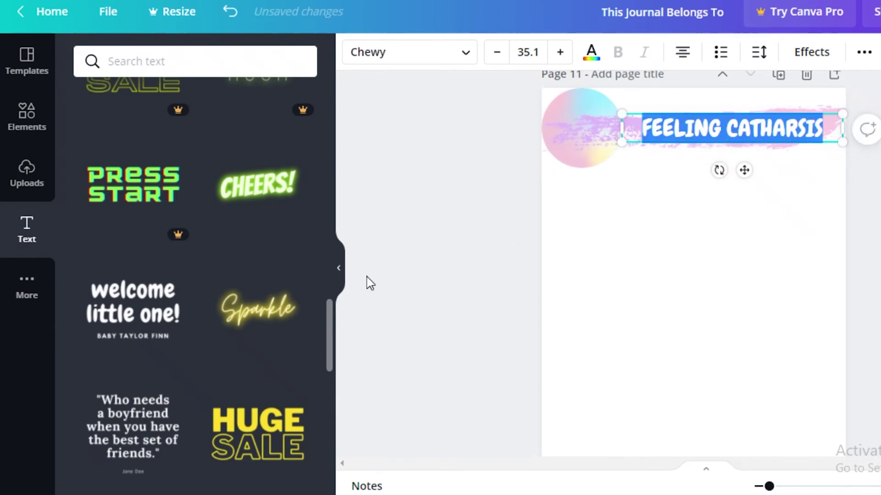
pyautogui.click(31, 133)
pyautogui.click(27, 227)
pyautogui.click(603, 55)
pyautogui.click(300, 133)
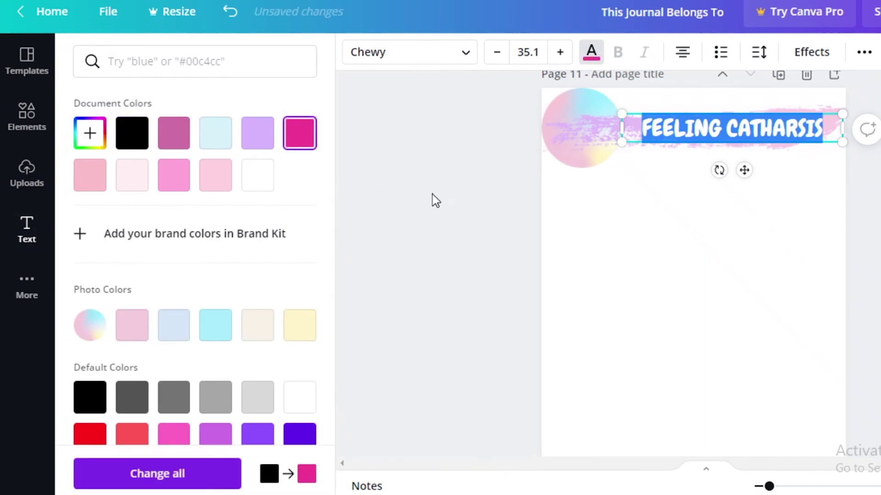
pyautogui.click(490, 242)
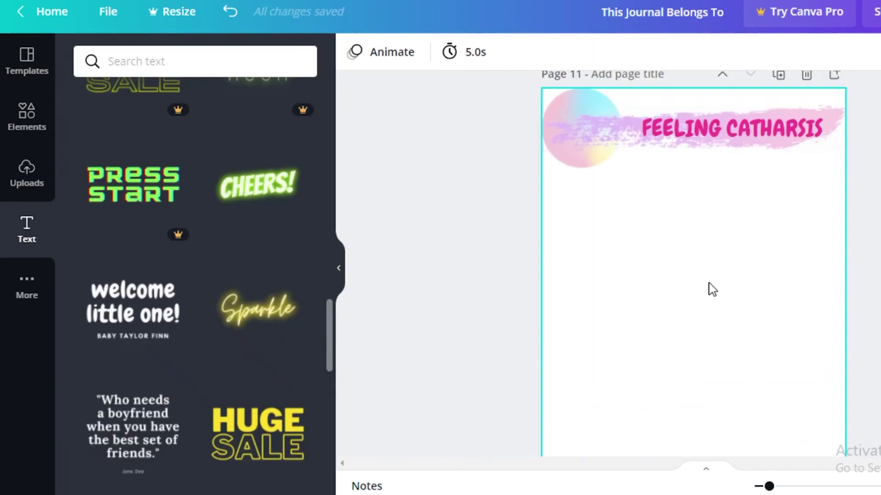
# - Clear the "thick line" search and add a plain straight line across page 11 below the header
pyautogui.scroll(-3, 596, 298)
pyautogui.scroll(5, 501, 310)
pyautogui.click(27, 137)
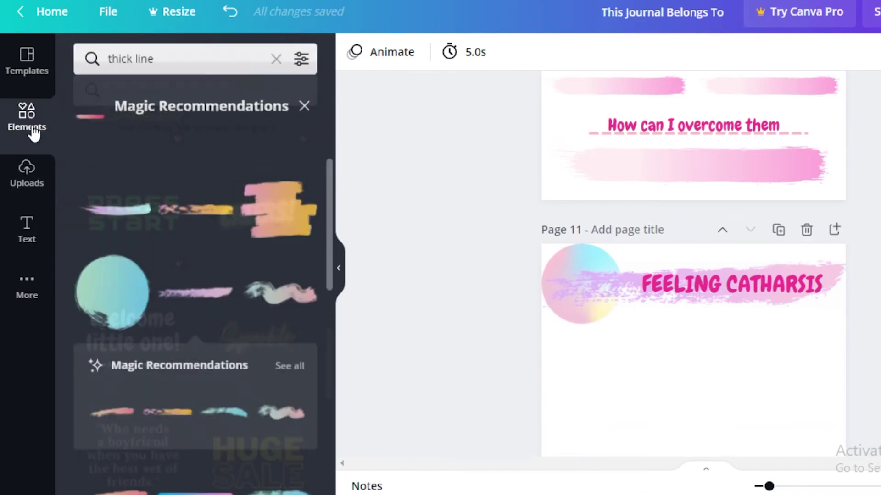
pyautogui.click(298, 114)
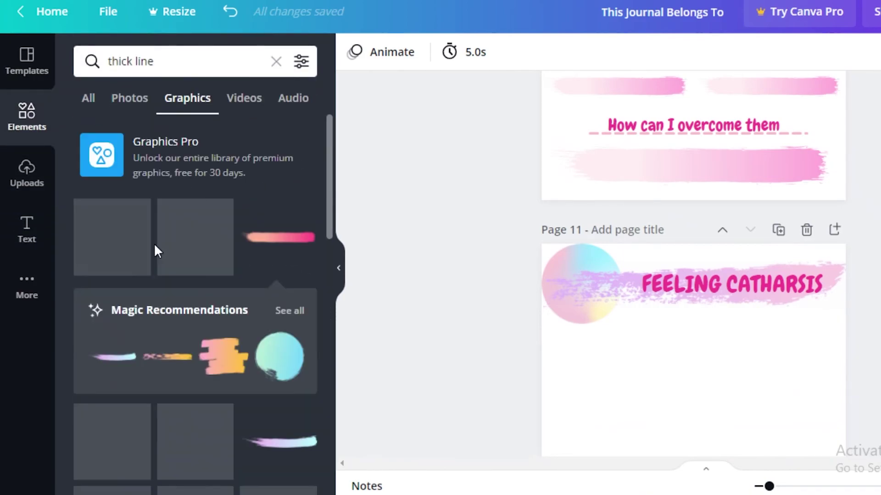
pyautogui.scroll(-2, 142, 357)
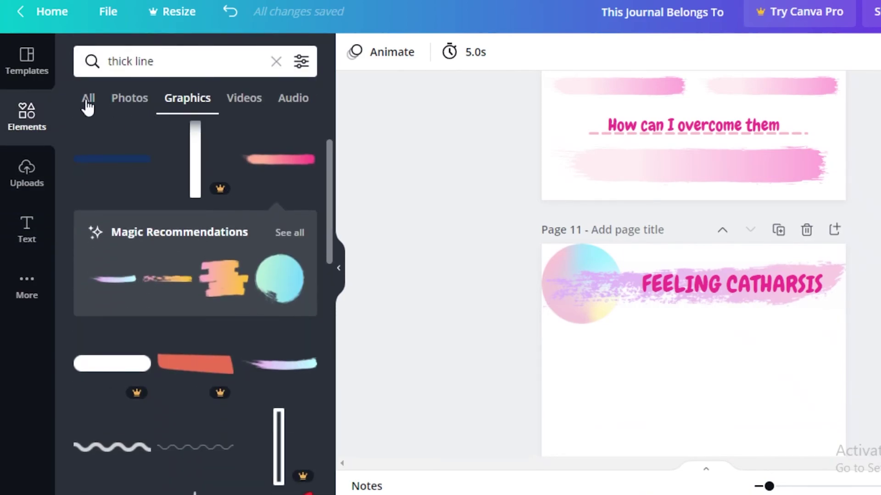
pyautogui.click(276, 61)
pyautogui.click(195, 133)
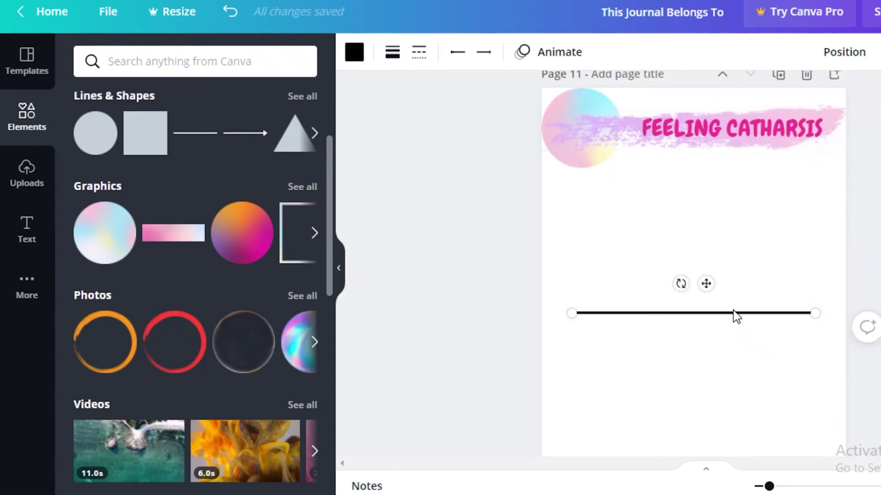
pyautogui.moveTo(733, 314); pyautogui.dragTo(702, 226)
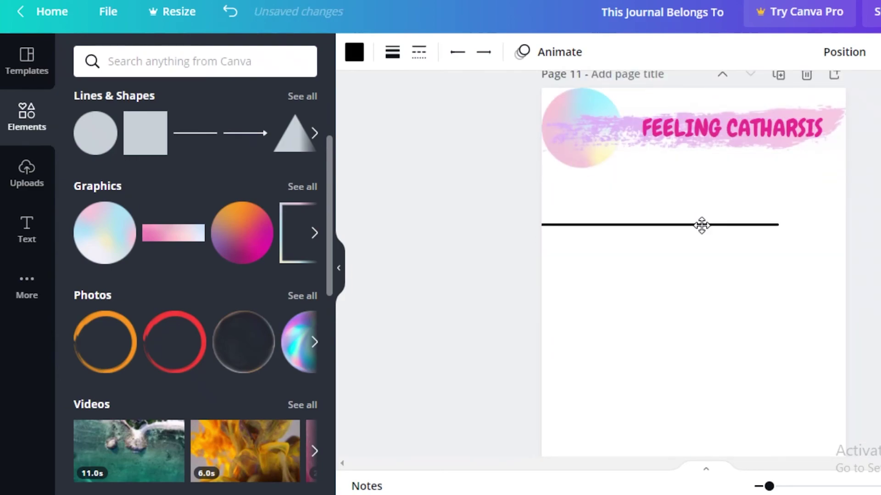
# - Color the straight line on page 11 medium gray from the default colors
pyautogui.click(349, 54)
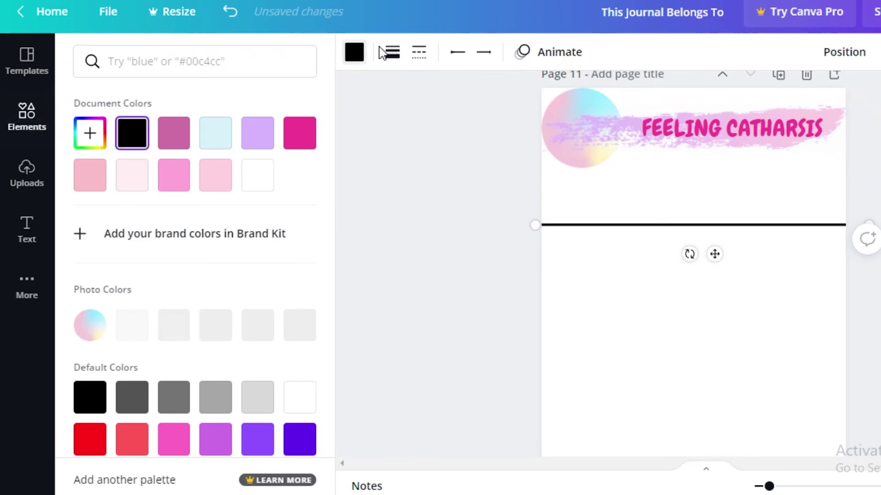
pyautogui.scroll(-3, 178, 327)
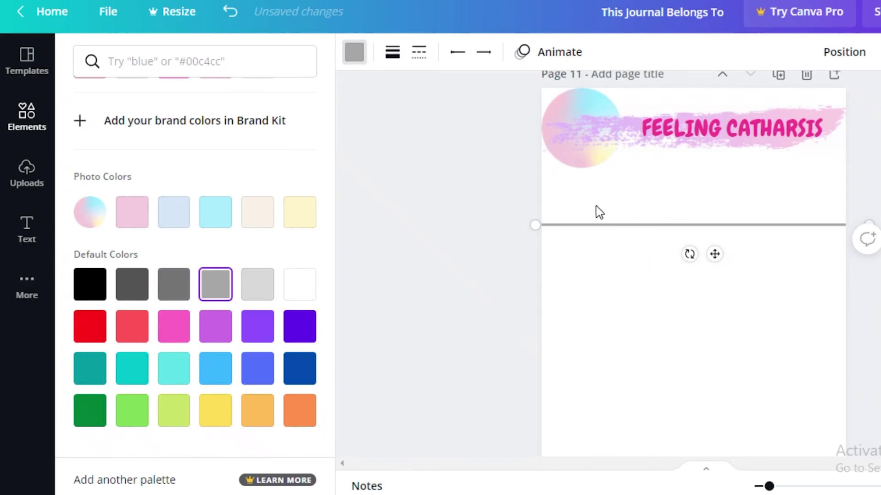
pyautogui.click(434, 244)
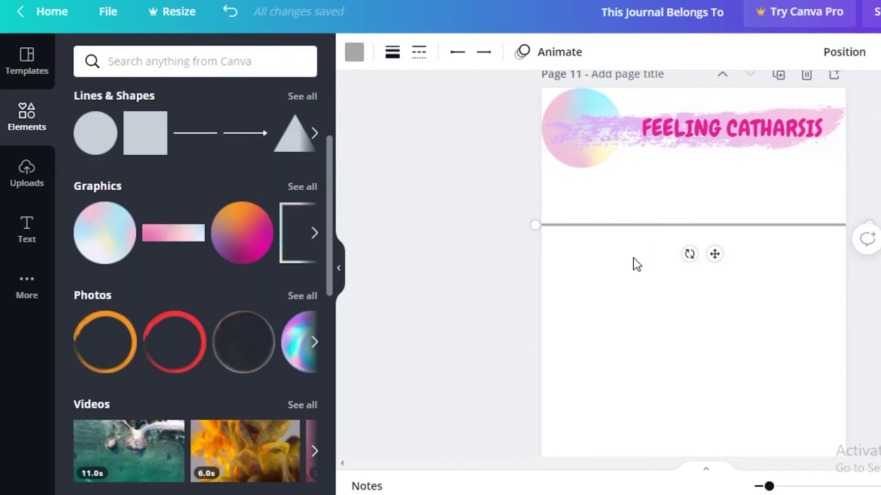
# - Duplicate the gray line three times and space the copies below it as writing lines
pyautogui.hotkey('ctrl', 'd')
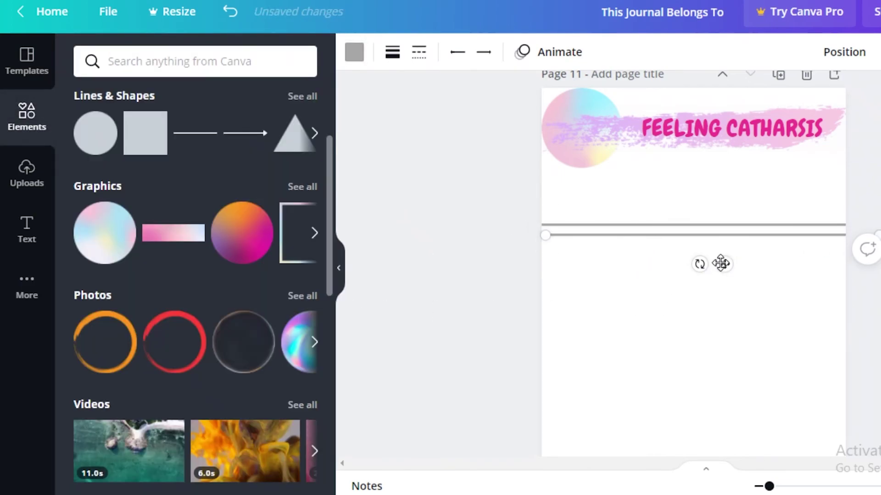
pyautogui.moveTo(721, 263); pyautogui.dragTo(706, 314)
pyautogui.hotkey('ctrl', 'd')
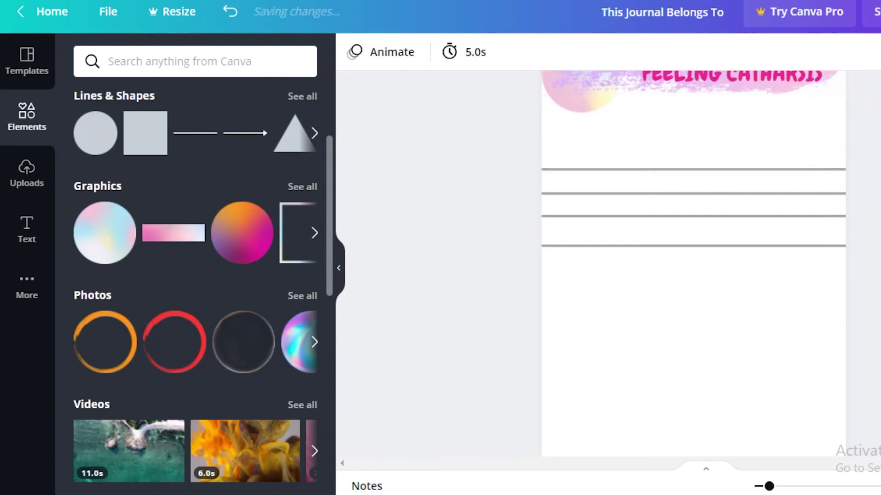
# - Duplicate the "FEELING CATHARSIS" heading, place the copy below the writing lines and change its text to "DRAW YOUR FEELINGS"
pyautogui.scroll(1, 403, 255)
pyautogui.click(684, 131)
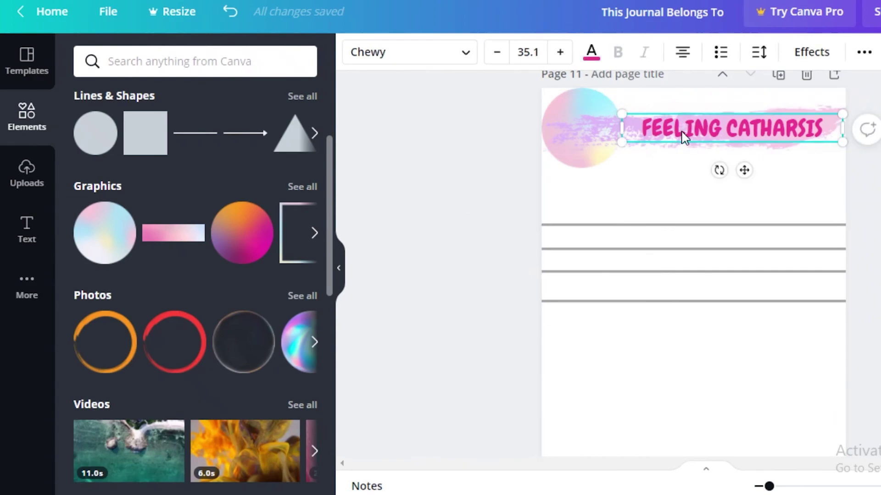
pyautogui.hotkey('ctrl', 'd')
pyautogui.moveTo(701, 163); pyautogui.dragTo(706, 295)
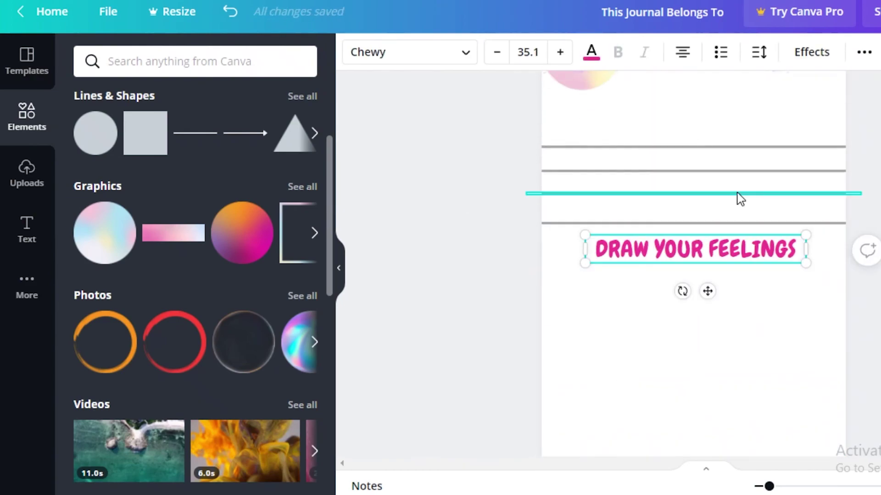
pyautogui.click(865, 374)
pyautogui.scroll(6, 865, 373)
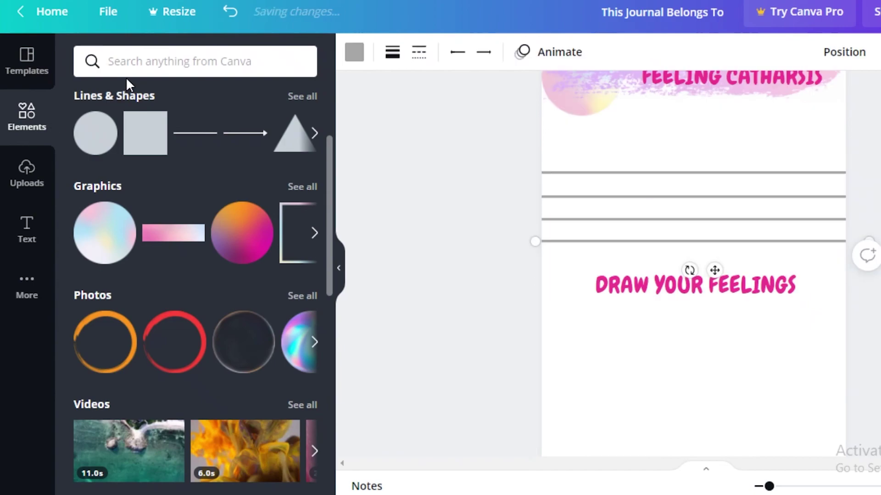
# - Search the elements for "Pink flower" and place a pink-and-blue floral stem along page 11's right edge, beside the "DRAW YOUR FEELINGS" heading
pyautogui.click(140, 68)
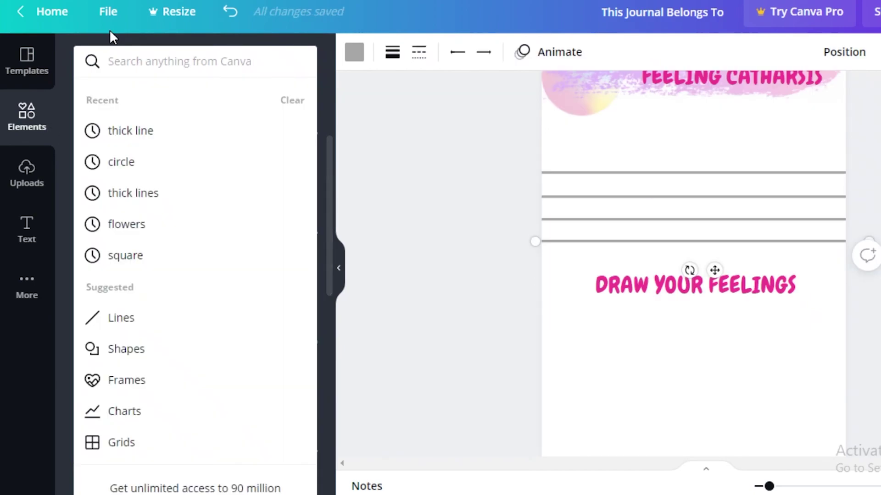
pyautogui.write('Pink flower')
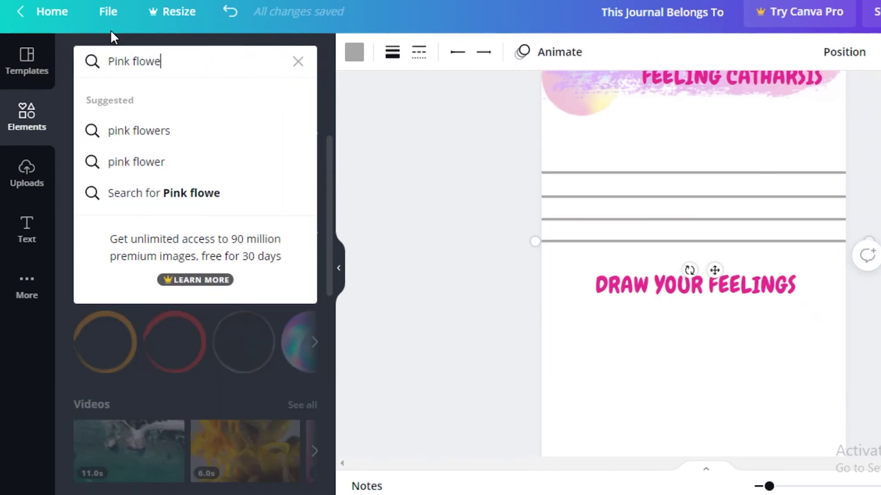
pyautogui.press('Return')
pyautogui.click(112, 236)
pyautogui.moveTo(585, 255); pyautogui.dragTo(586, 237)
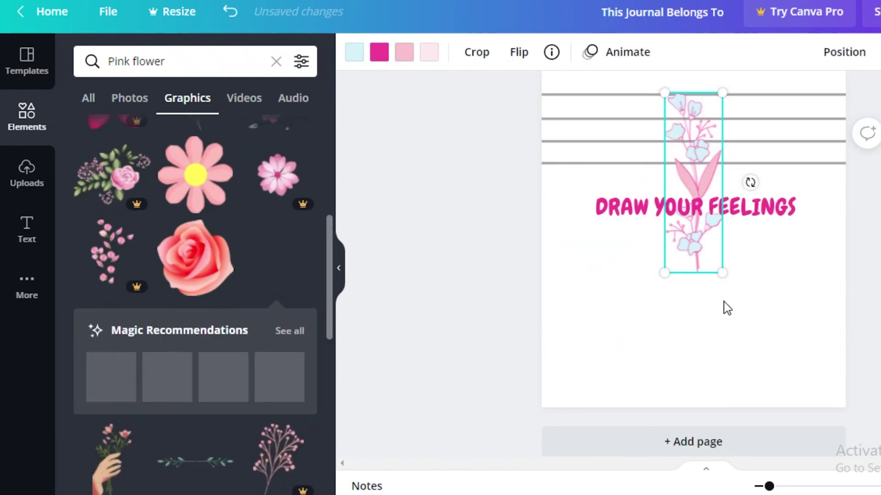
pyautogui.moveTo(687, 243); pyautogui.dragTo(813, 379)
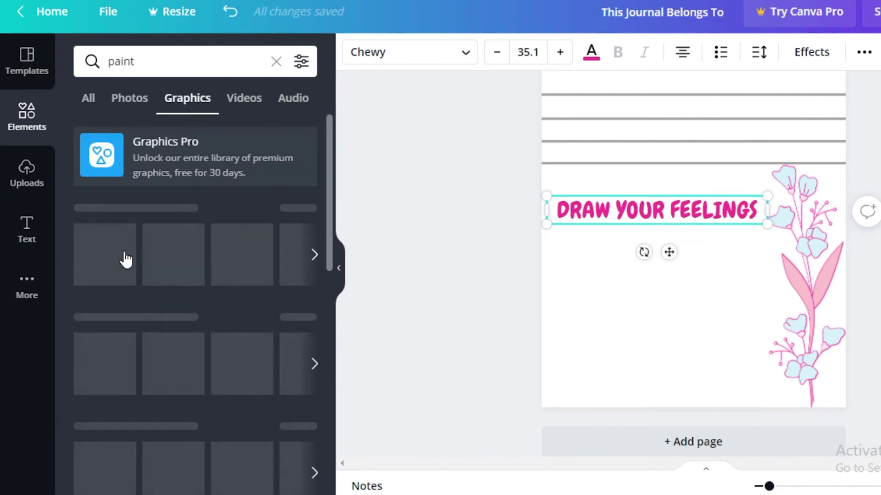
# - Add a brush stroke from the "paint" graphics, recolored light pink, and enlarge and position it behind the "DRAW YOUR FEELINGS" heading
pyautogui.click(112, 320)
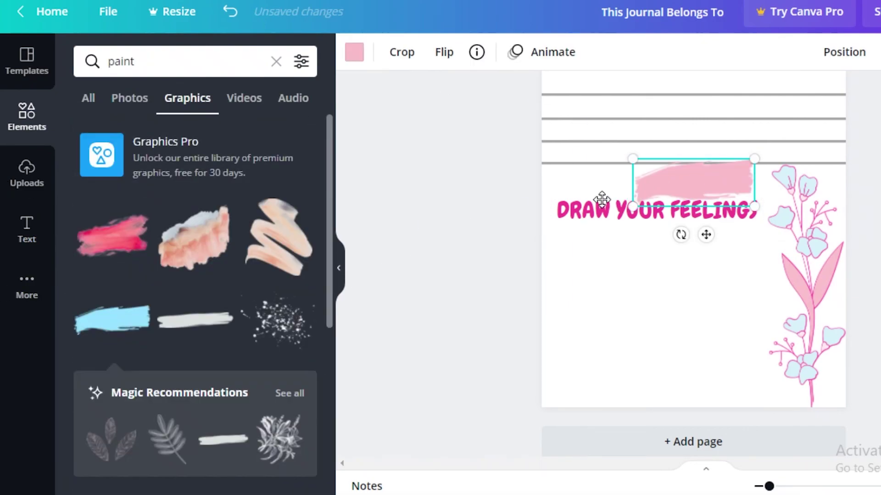
pyautogui.moveTo(711, 165)
pyautogui.mouseDown()
pyautogui.moveTo(599, 204)
pyautogui.moveTo(636, 196)
pyautogui.mouseUp()
pyautogui.moveTo(676, 228); pyautogui.dragTo(763, 252)
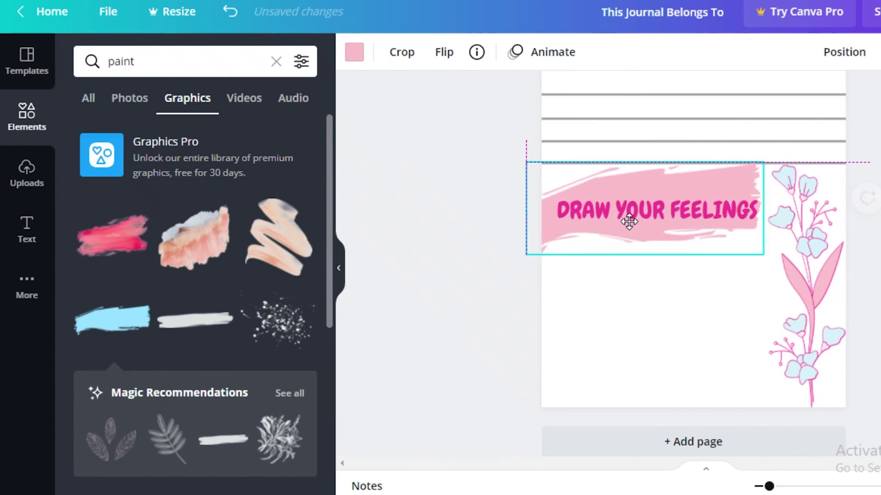
pyautogui.moveTo(629, 218); pyautogui.dragTo(640, 230)
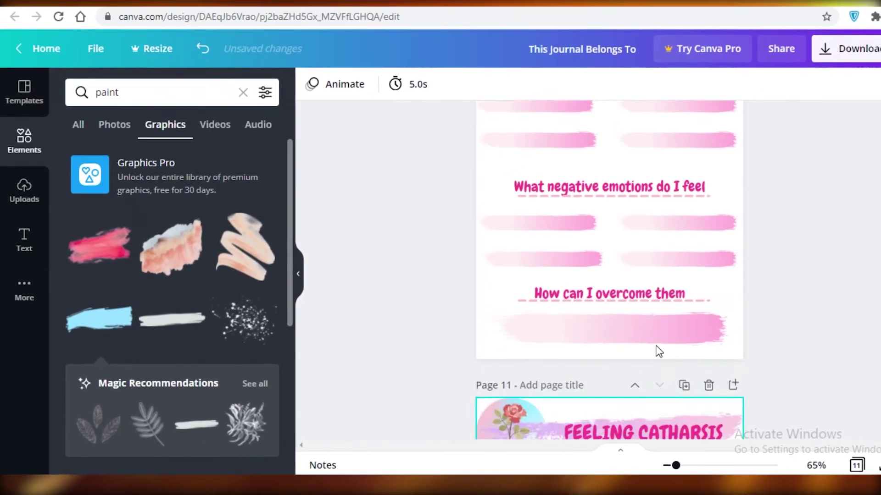
pyautogui.scroll(15, 659, 351)
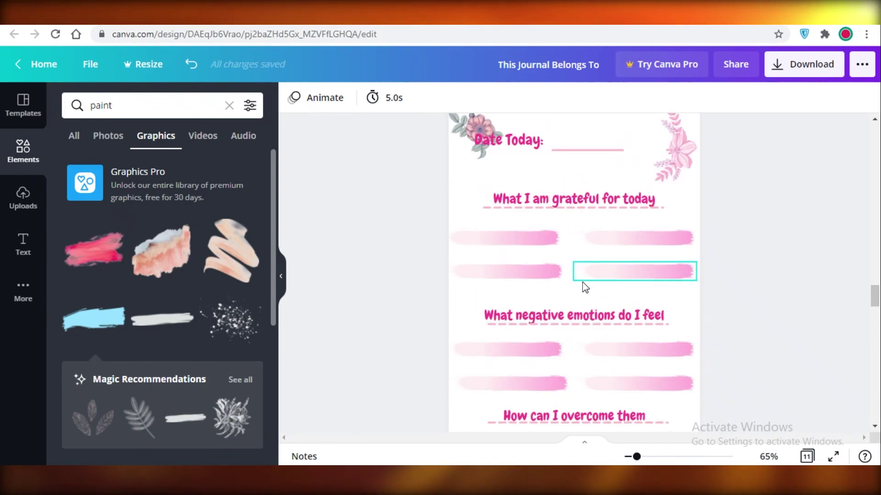
pyautogui.scroll(-2, 585, 288)
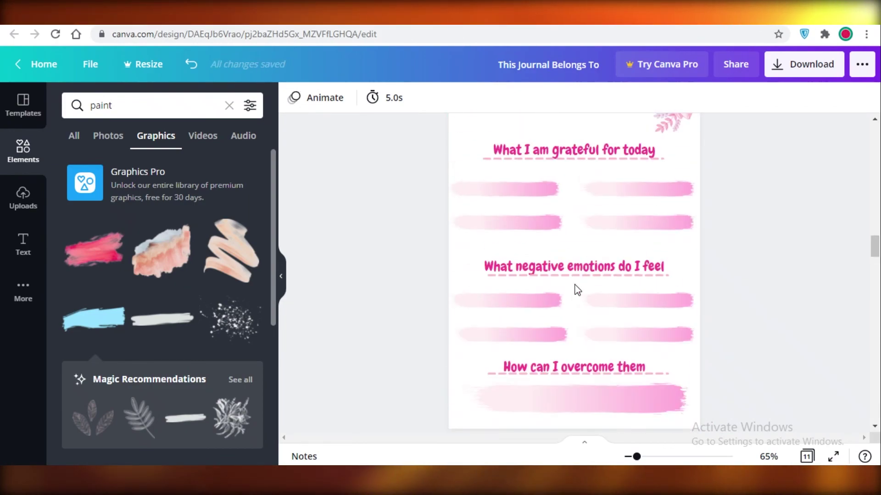